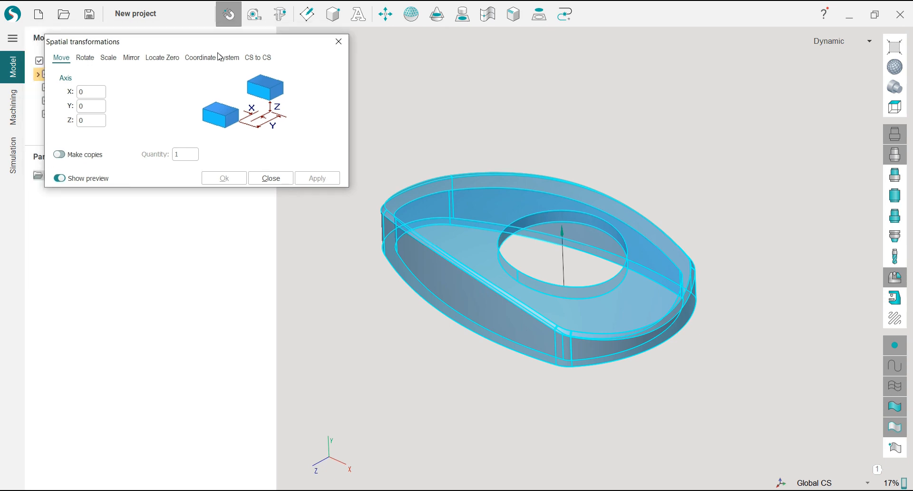
- Rotate the part 90° around the X axis
click(85, 59)
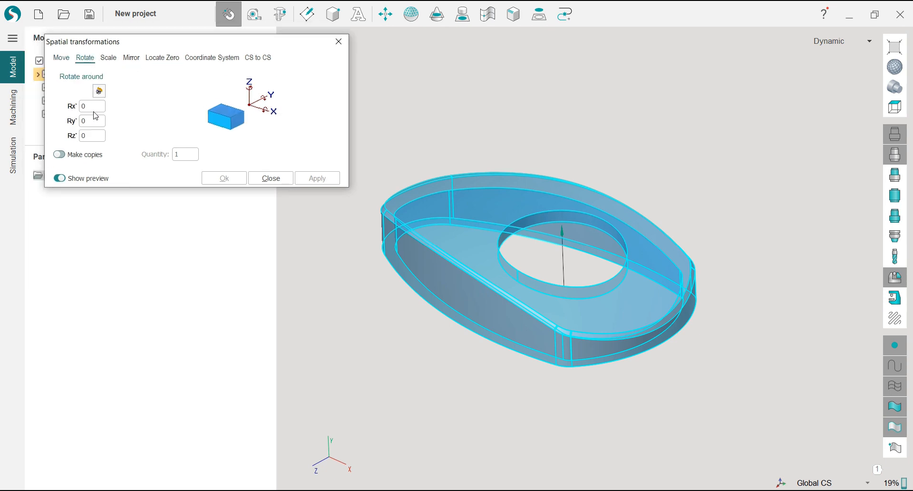
text(90)
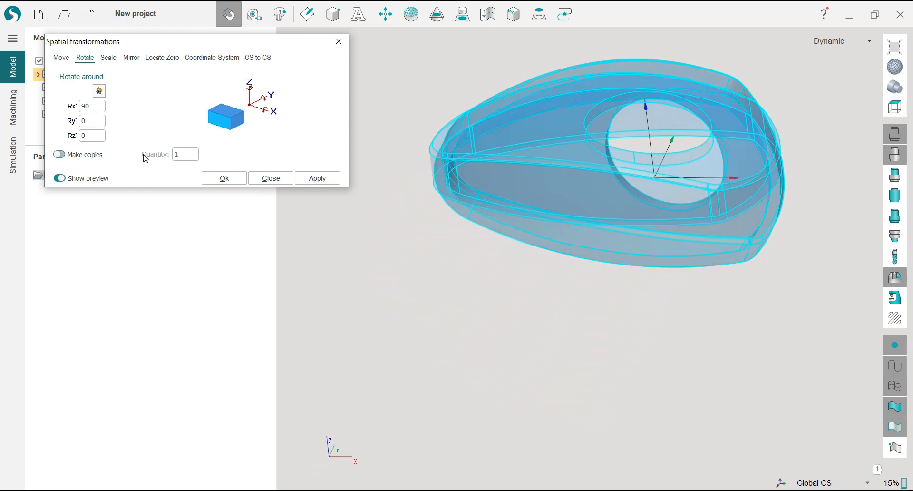
click(216, 177)
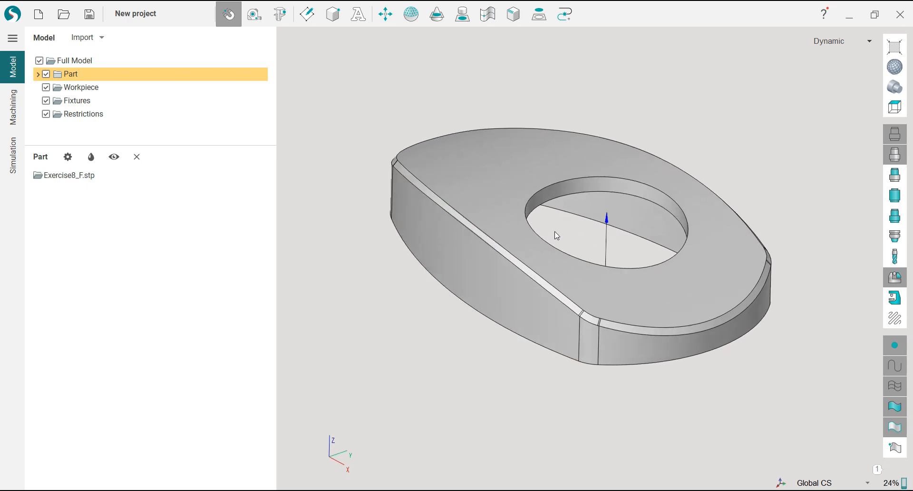
scroll(555, 233, up, 3)
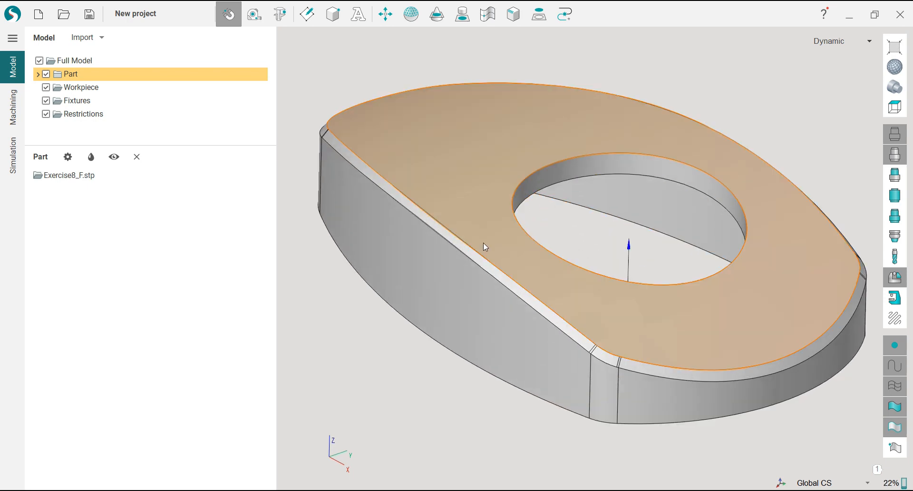
scroll(661, 381, up, 3)
scroll(571, 349, down, 5)
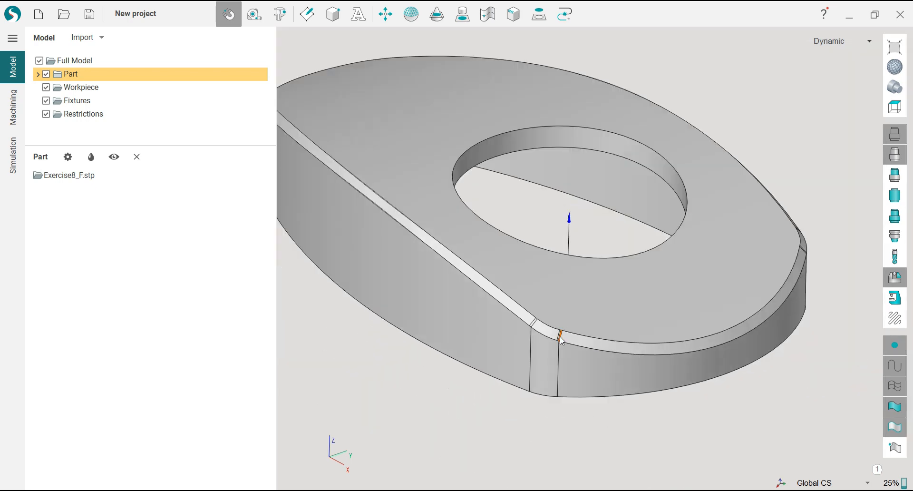
mouse_move(526, 278)
middle_down()
mouse_move(621, 226)
mouse_move(658, 172)
mouse_move(514, 281)
mouse_move(517, 250)
mouse_move(519, 267)
middle_up()
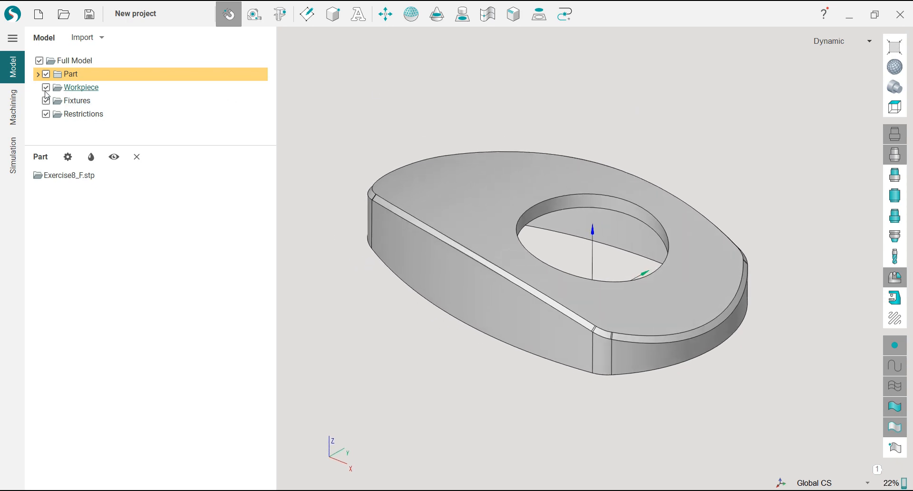
- In the machining setup, define the workpiece as a casting with a stock of 0.15
click(15, 102)
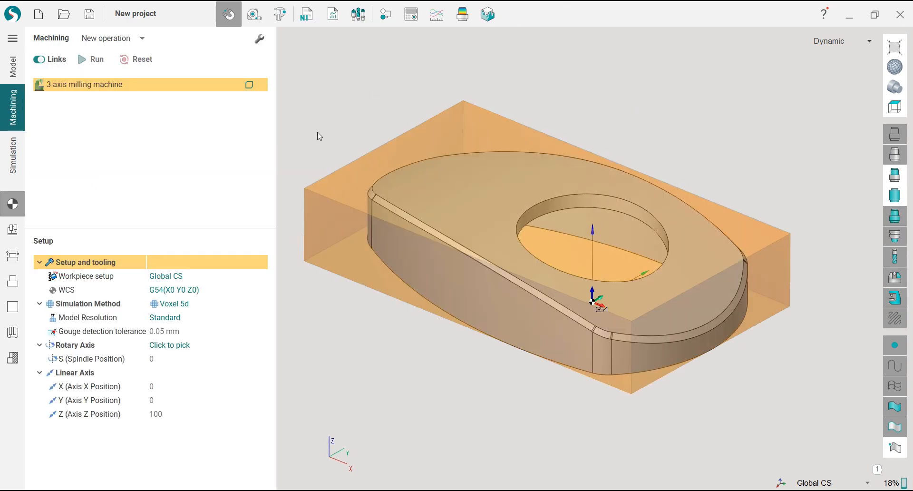
click(15, 238)
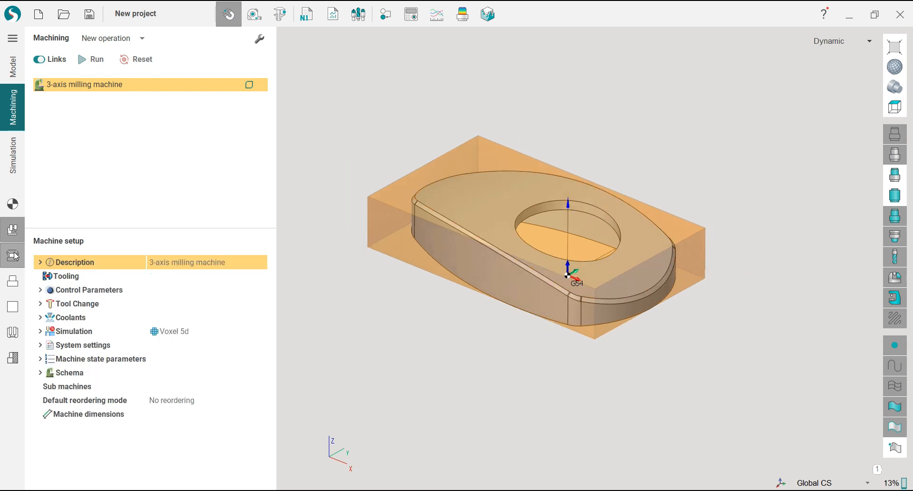
click(17, 257)
click(22, 285)
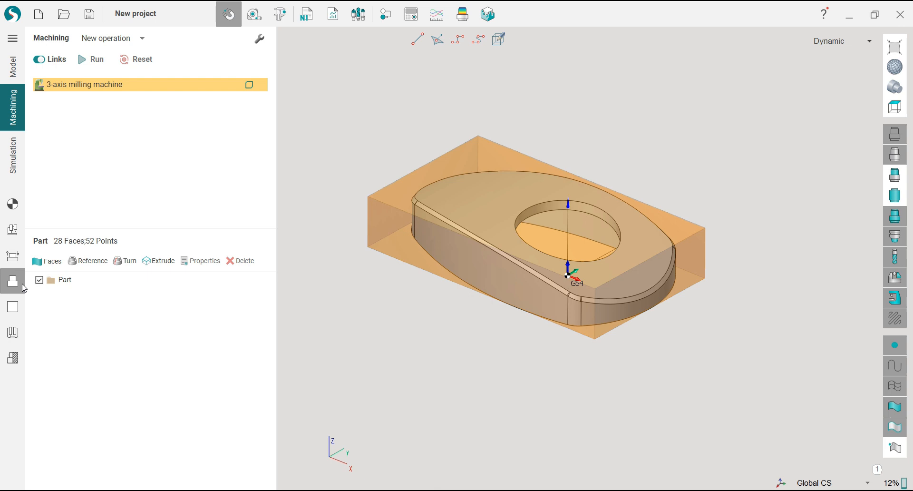
click(63, 281)
click(13, 306)
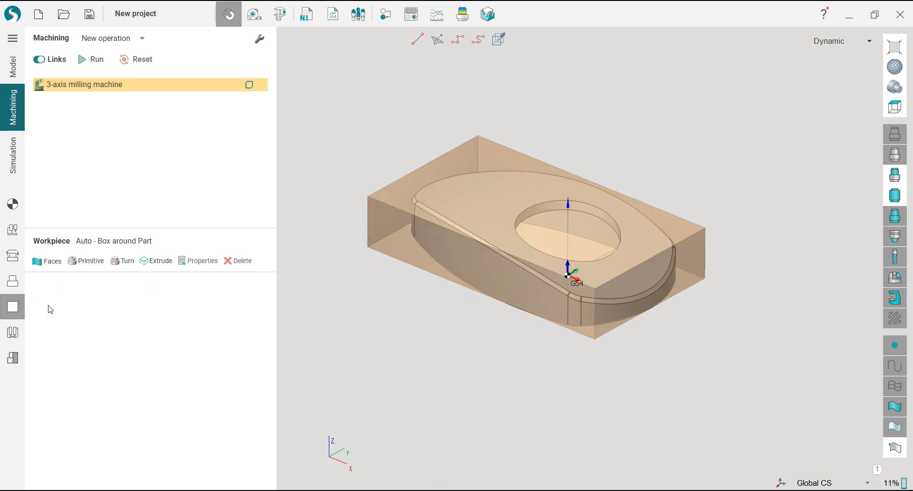
click(78, 261)
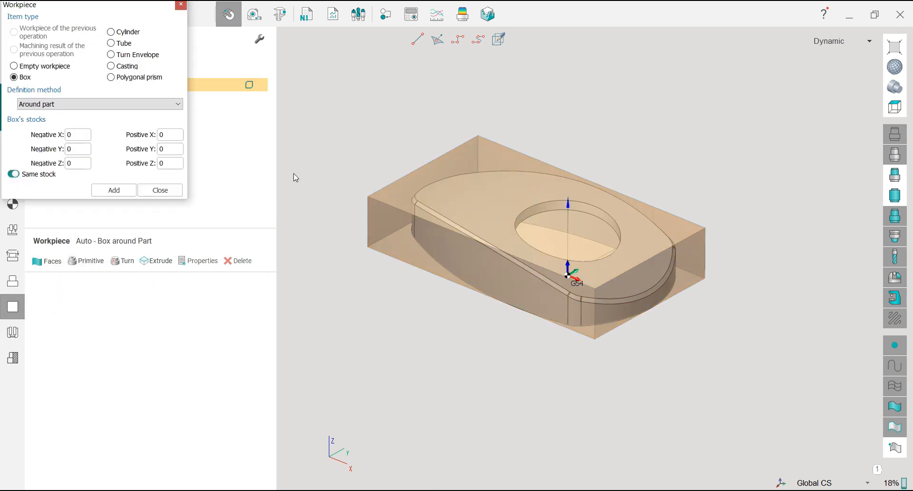
click(125, 67)
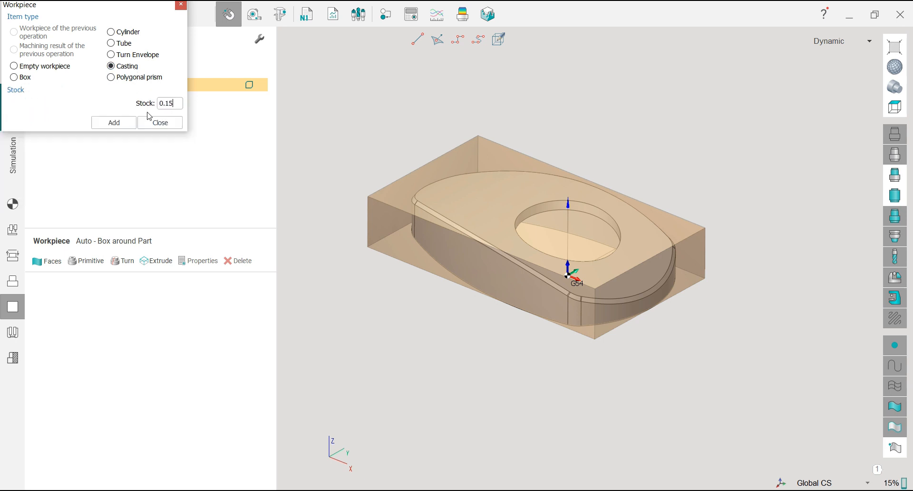
click(130, 124)
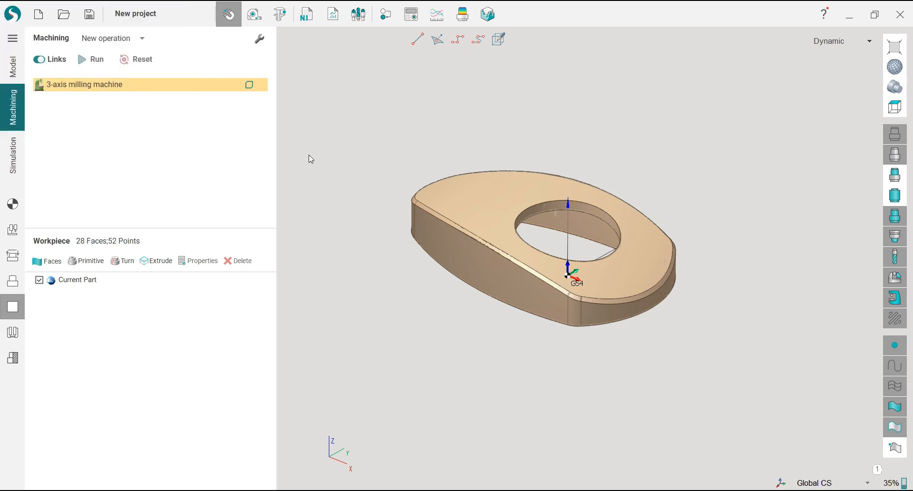
- Deactivate the Current Part workpiece item and hide the workpiece in the 3D view
click(40, 281)
scroll(476, 234, up, 3)
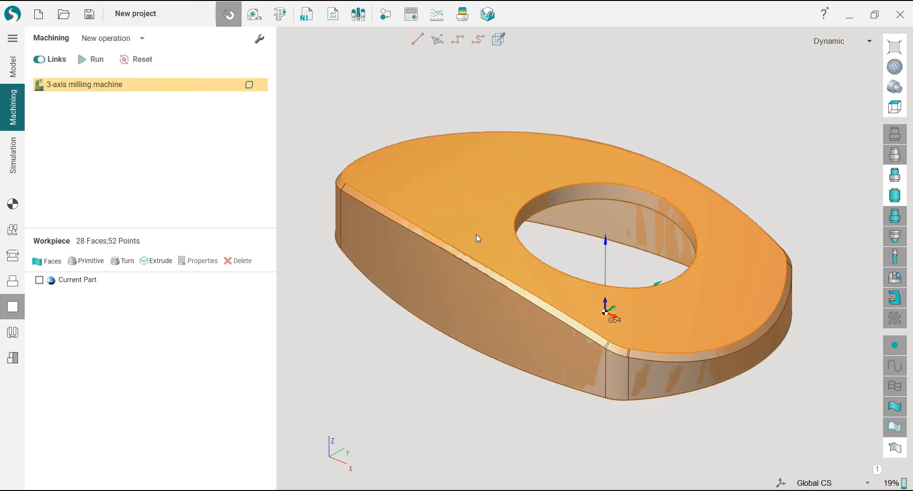
click(904, 219)
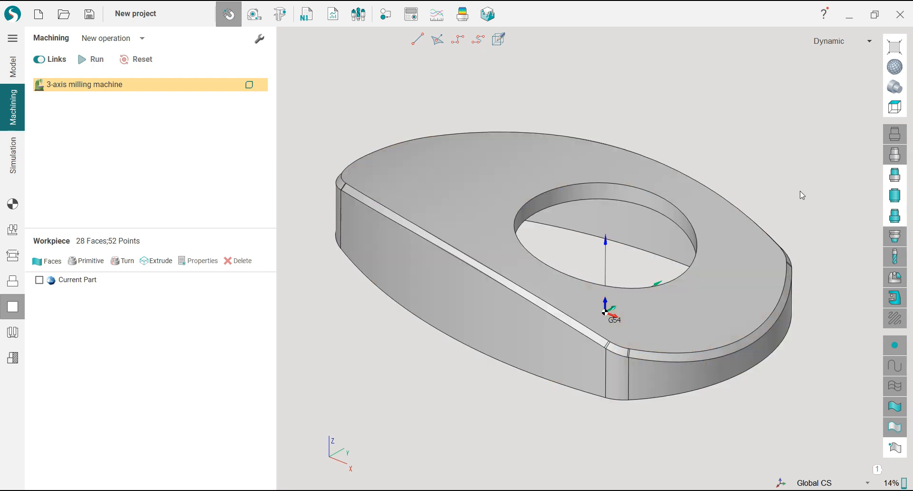
click(892, 218)
click(893, 218)
middle_drag(367, 115, 452, 143)
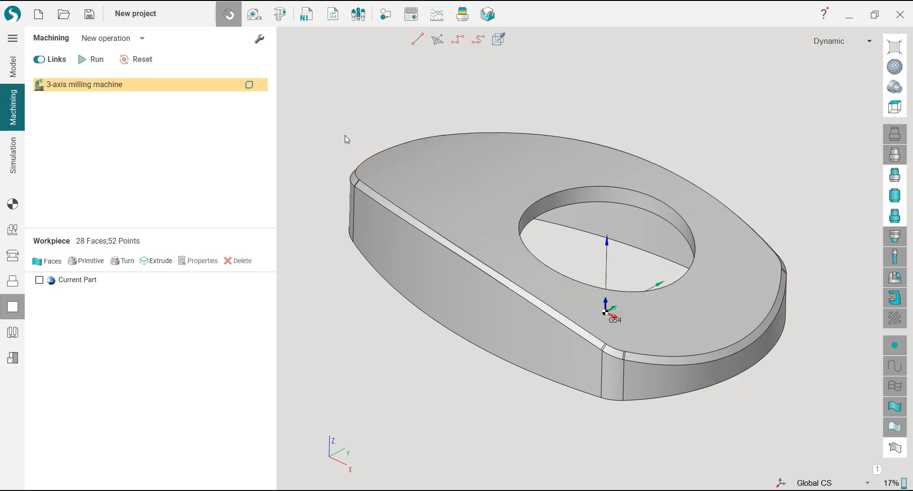
- Add a 3D contouring operation from the 3D entry group to the 3-axis milling machine
click(143, 40)
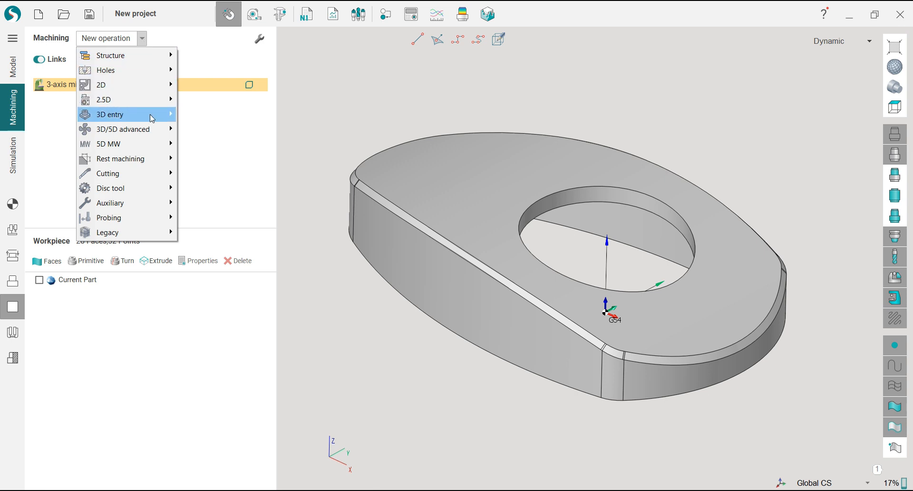
mouse_move(152, 118)
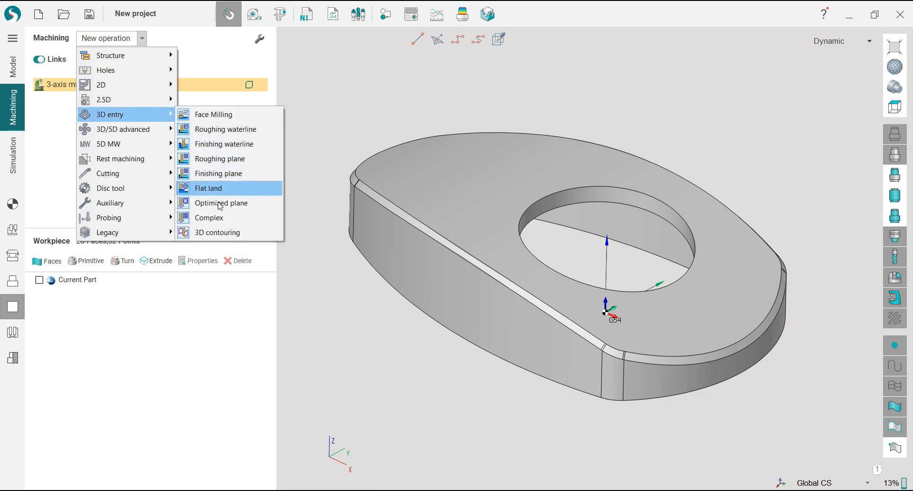
click(228, 232)
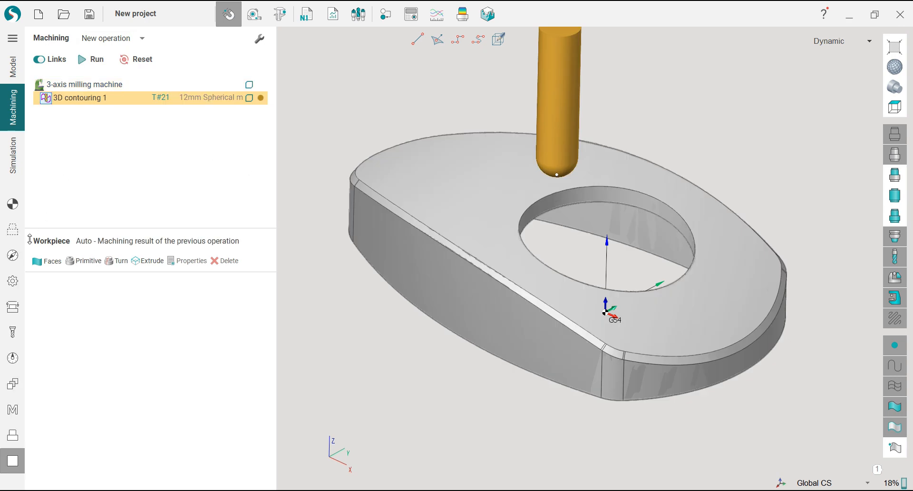
- Change the contouring tool to a cylindrical mill with a 10 mm diameter and a 25 mm working length
click(13, 332)
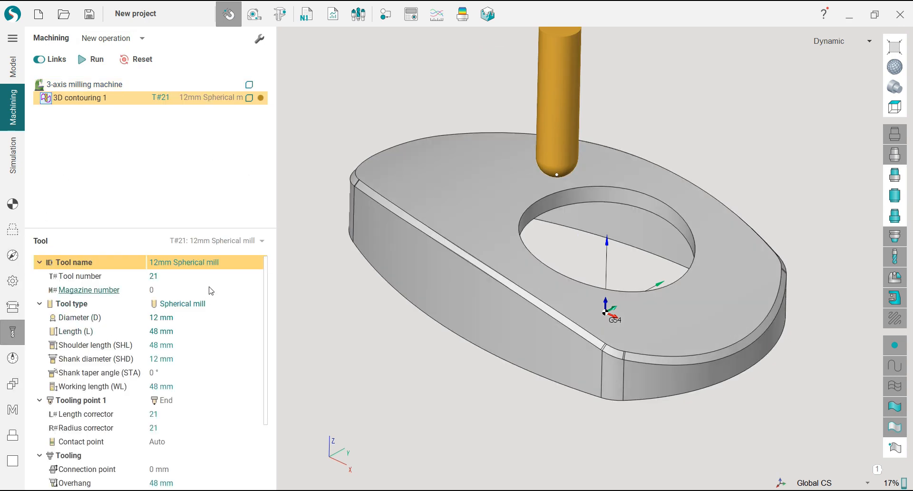
click(228, 246)
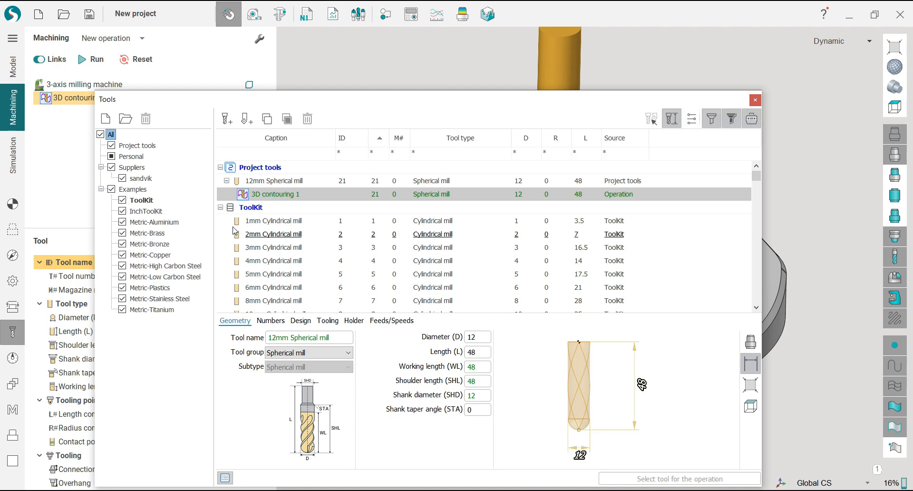
click(756, 101)
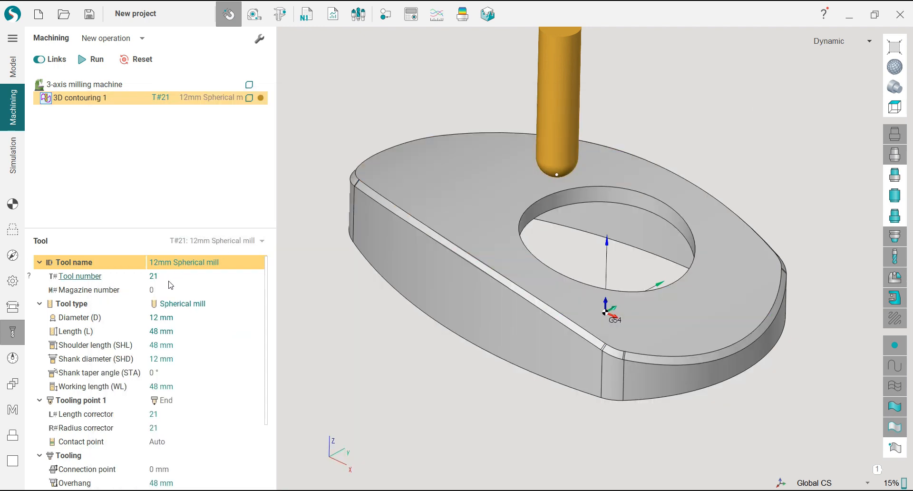
click(181, 304)
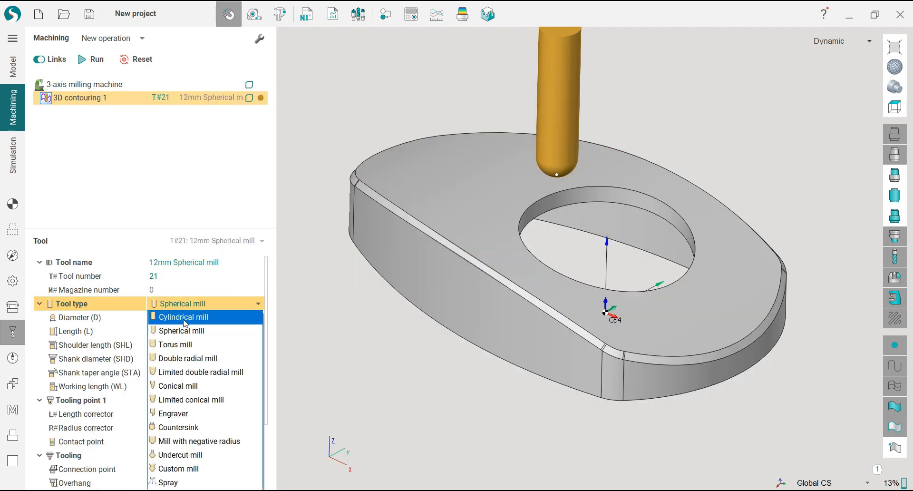
click(182, 318)
click(186, 317)
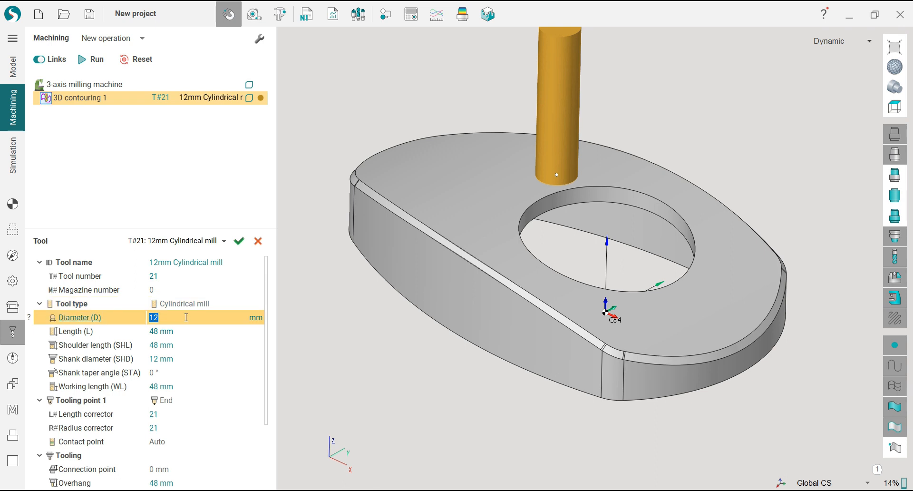
text(10)
click(186, 331)
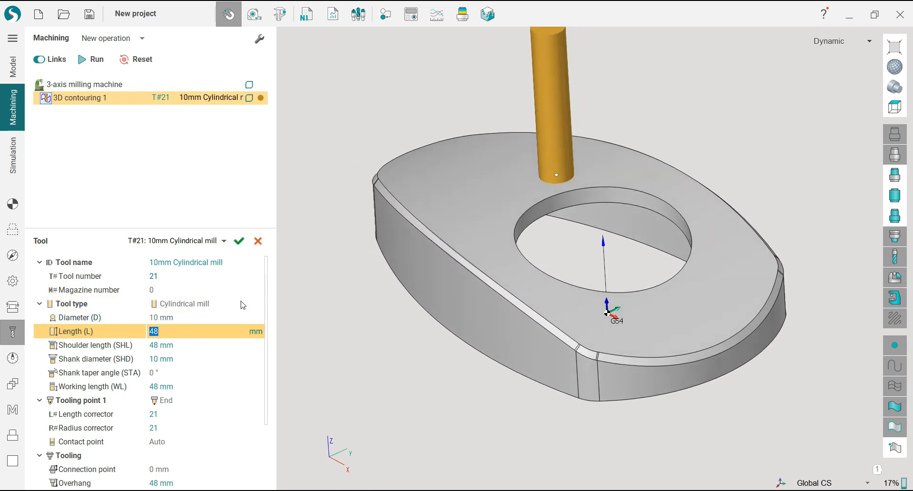
click(194, 385)
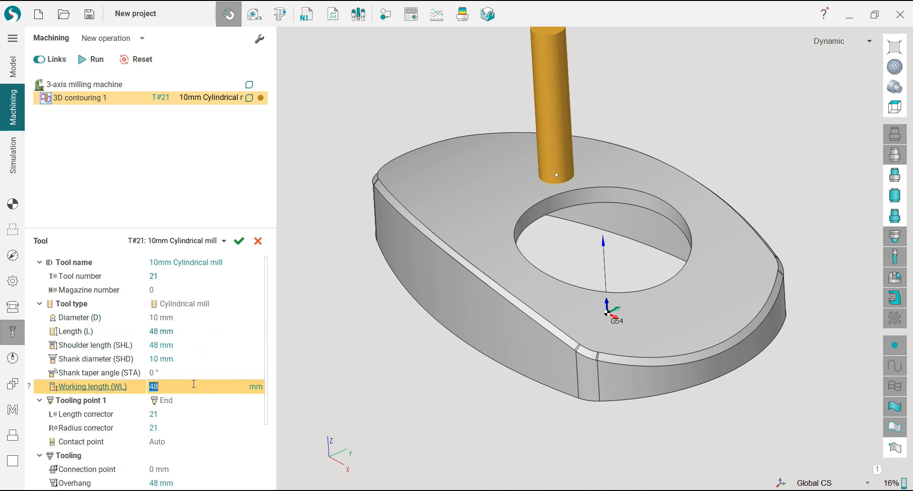
key(Return)
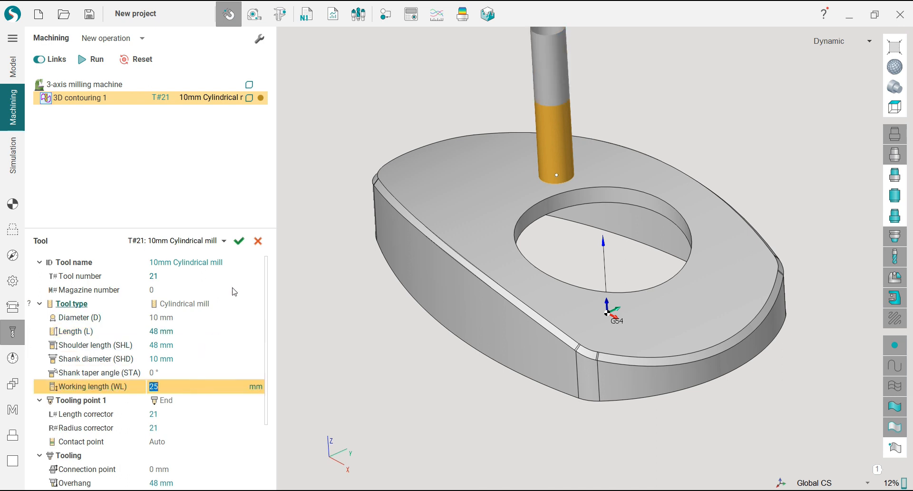
- Set the tool number to 1 and apply the tool changes
click(187, 277)
key(Return)
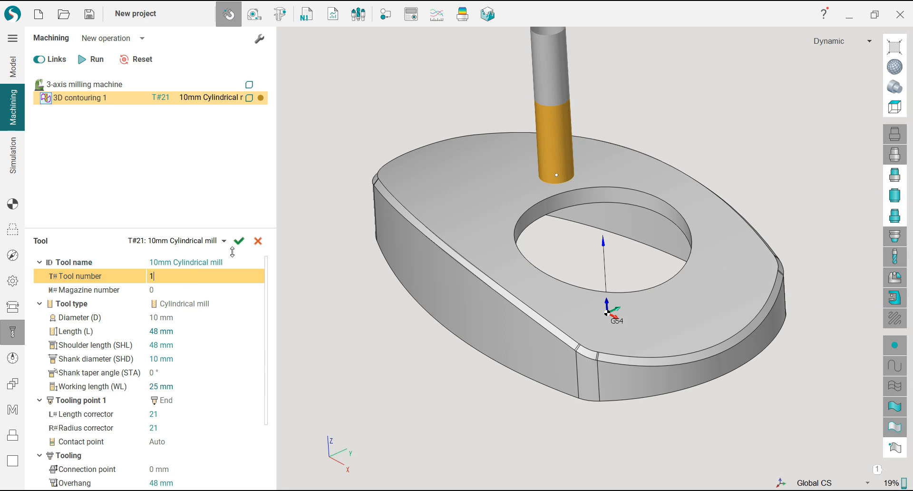
click(239, 241)
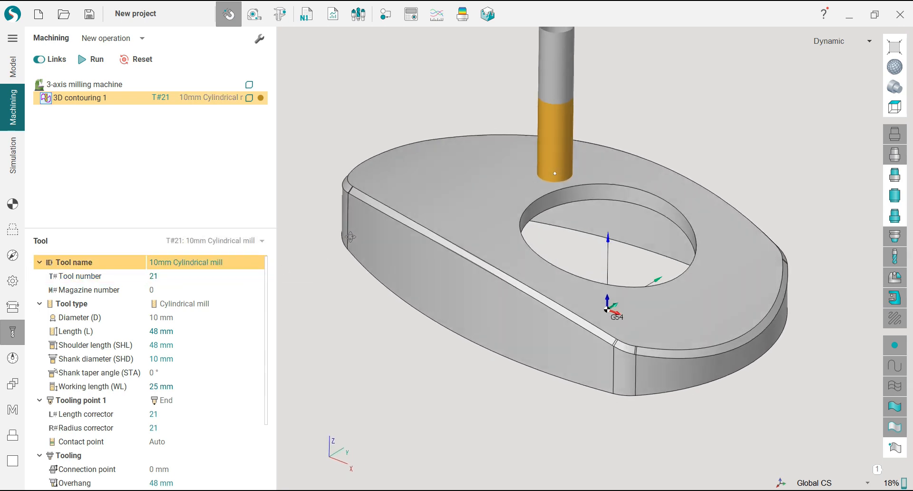
click(227, 281)
text(1)
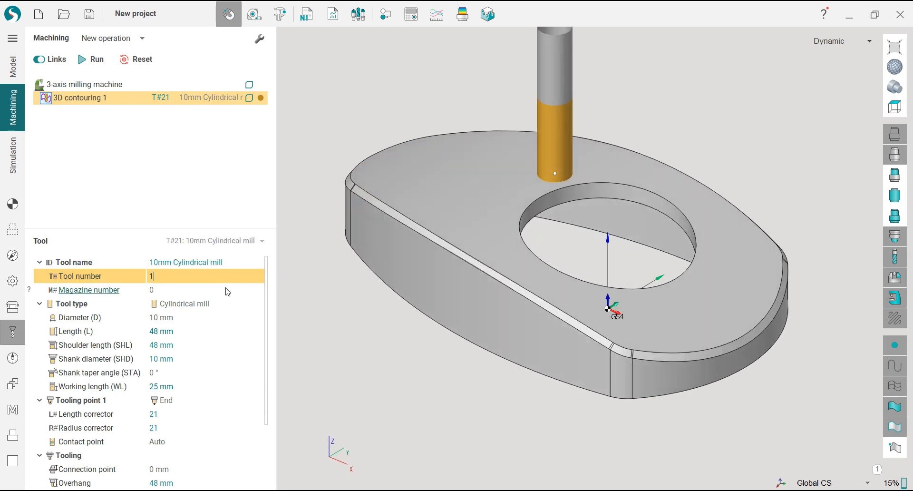
key(Return)
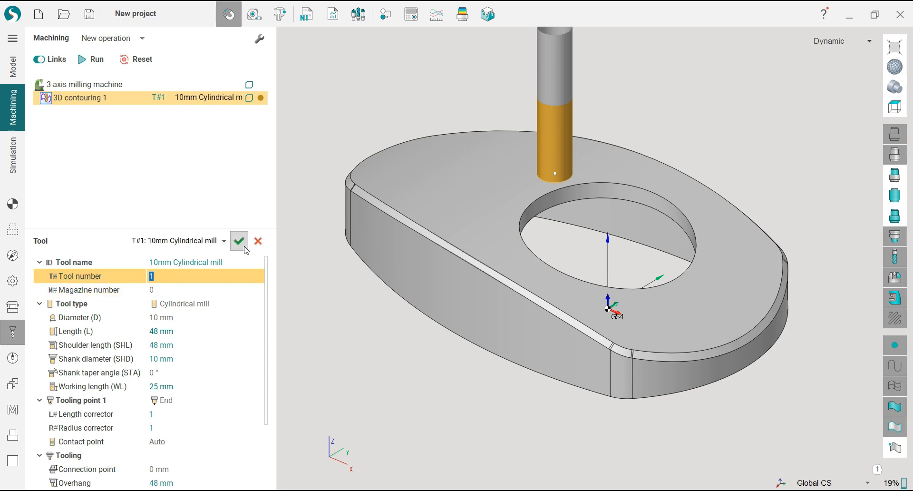
click(239, 241)
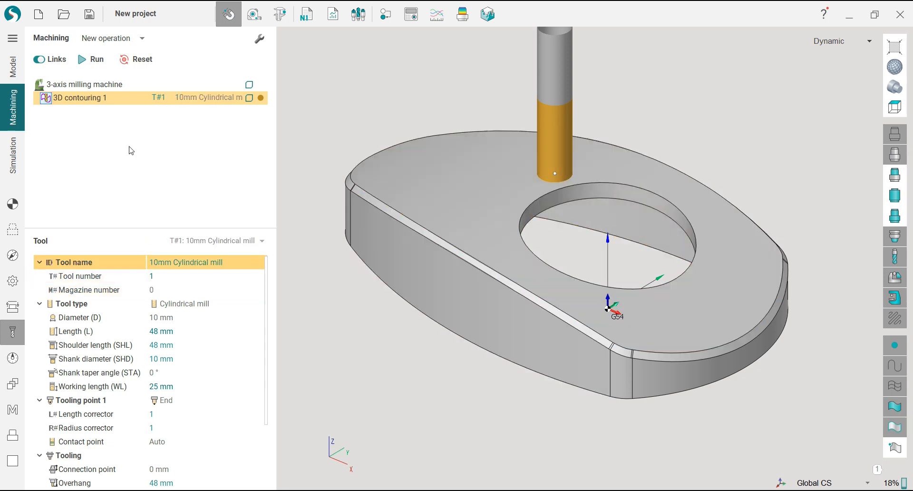
- Assign the large hole's lower circular edge as the curve for the contouring job
click(17, 208)
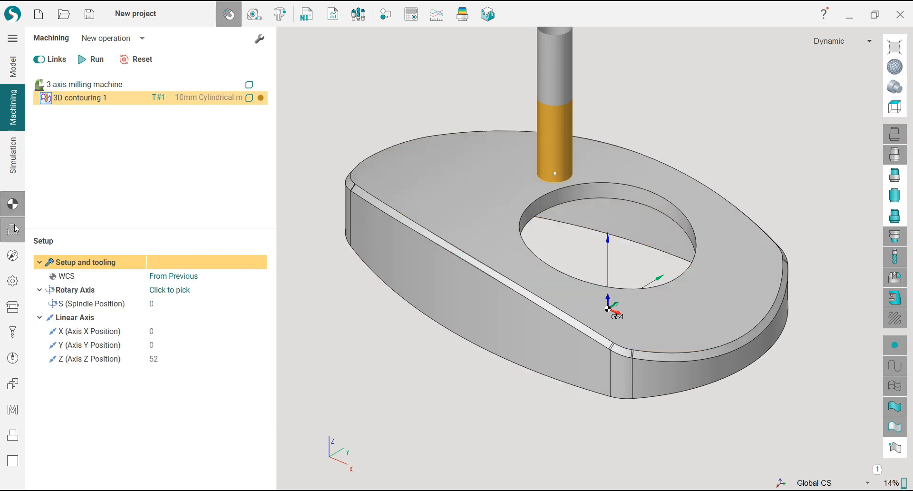
click(12, 229)
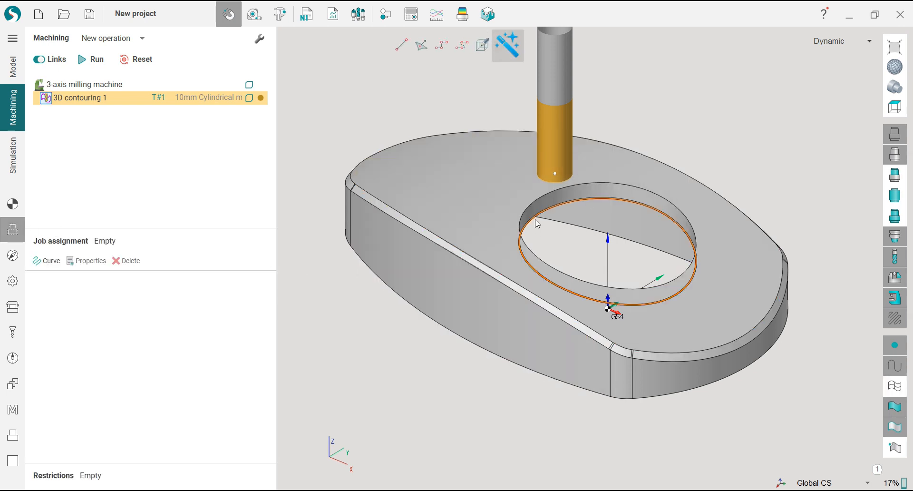
click(522, 239)
click(46, 261)
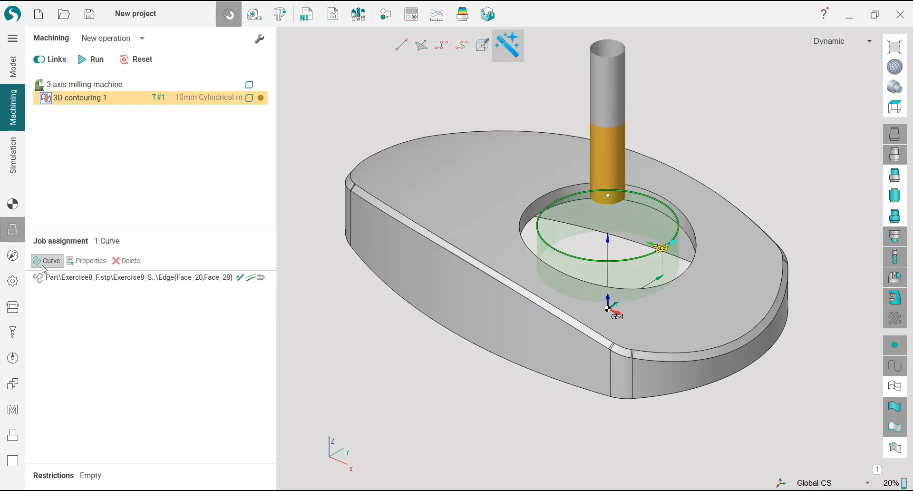
- In the top view, shape the lead-in and lead-out at the contour's start point as arcs of about 5.4 mm radius and 135°
click(851, 41)
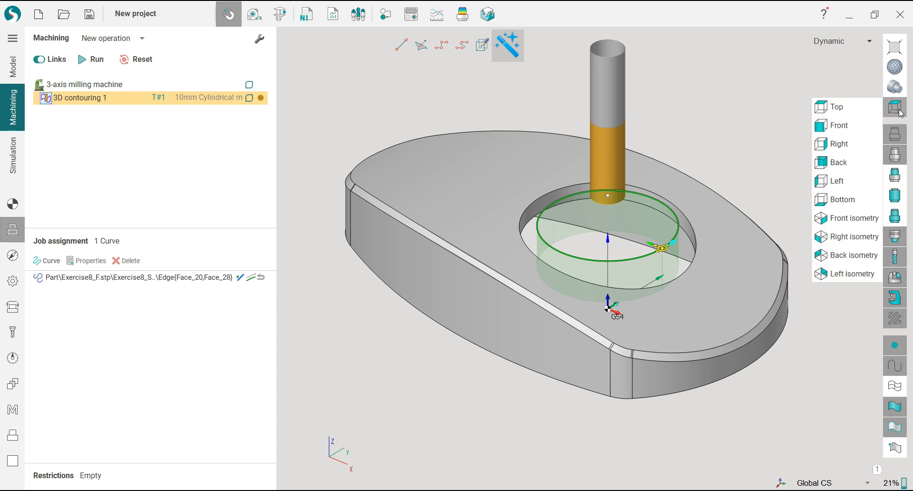
click(851, 113)
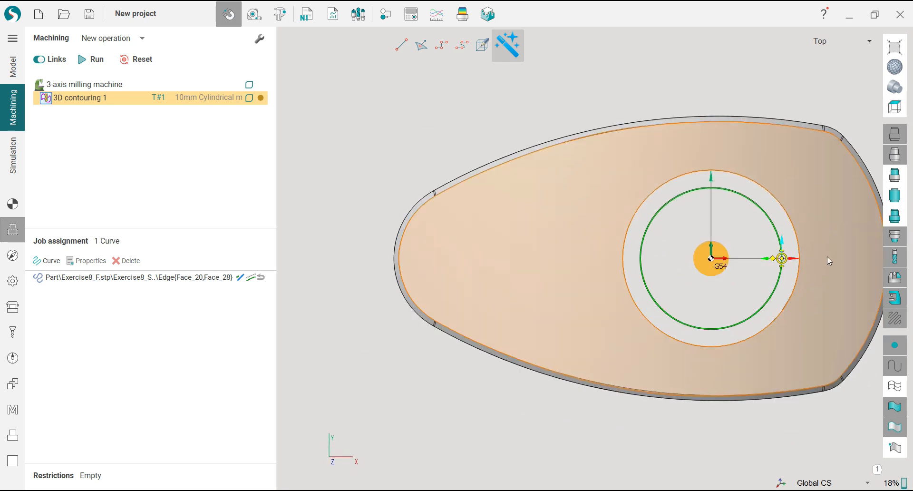
scroll(827, 256, up, 3)
scroll(738, 252, up, 3)
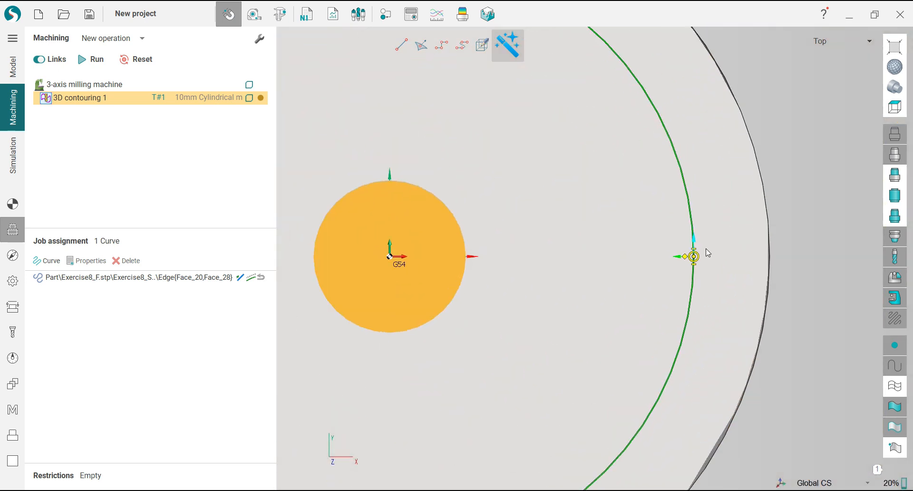
drag(698, 249, 555, 199)
scroll(559, 150, down, 3)
scroll(561, 153, up, 2)
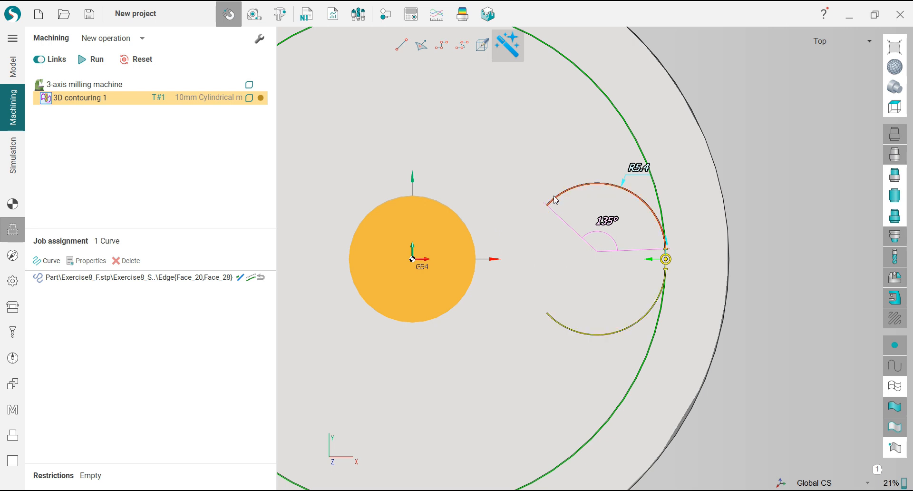
- Extend the entry and exit overlap at the contour's start point to about 1.23 mm and select the lead arc
scroll(660, 272, up, 6)
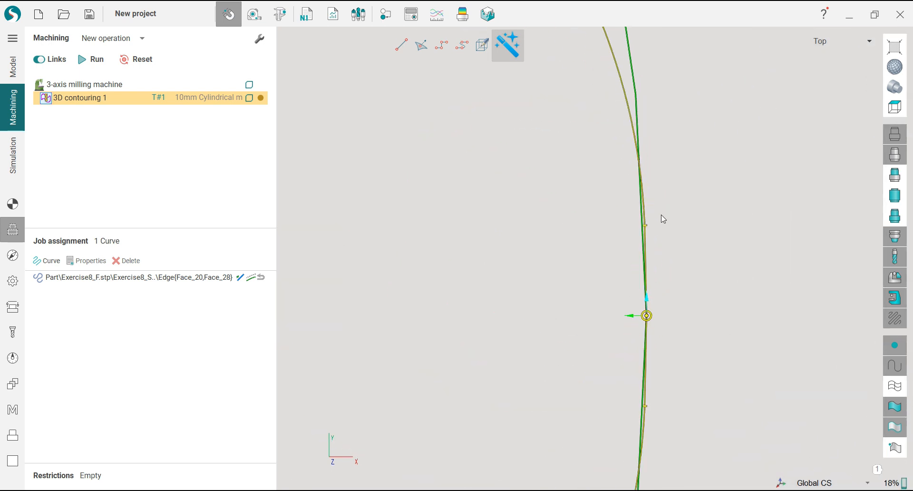
drag(646, 225, 652, 181)
scroll(612, 210, down, 3)
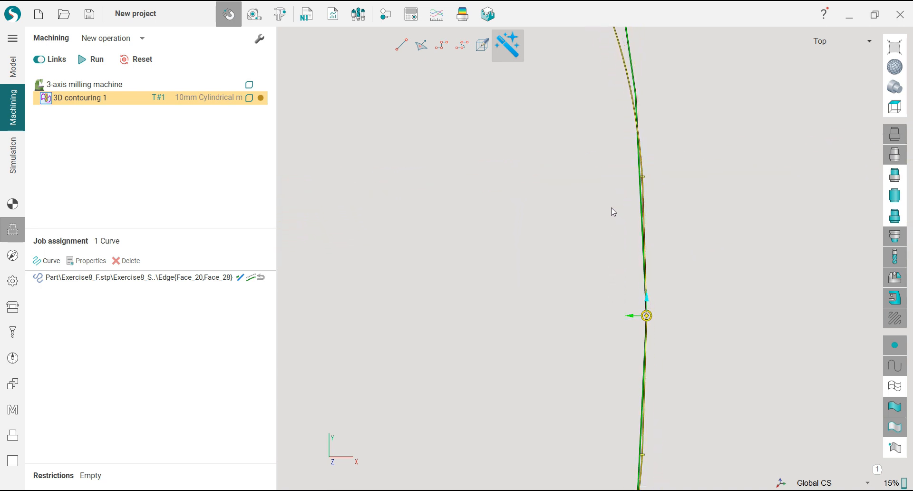
scroll(638, 206, down, 2)
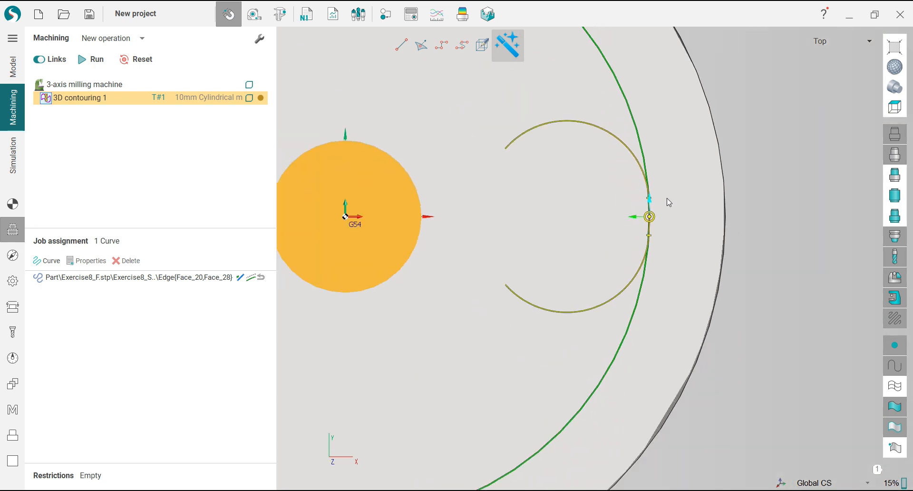
scroll(667, 199, up, 1)
scroll(667, 199, down, 2)
drag(533, 157, 534, 158)
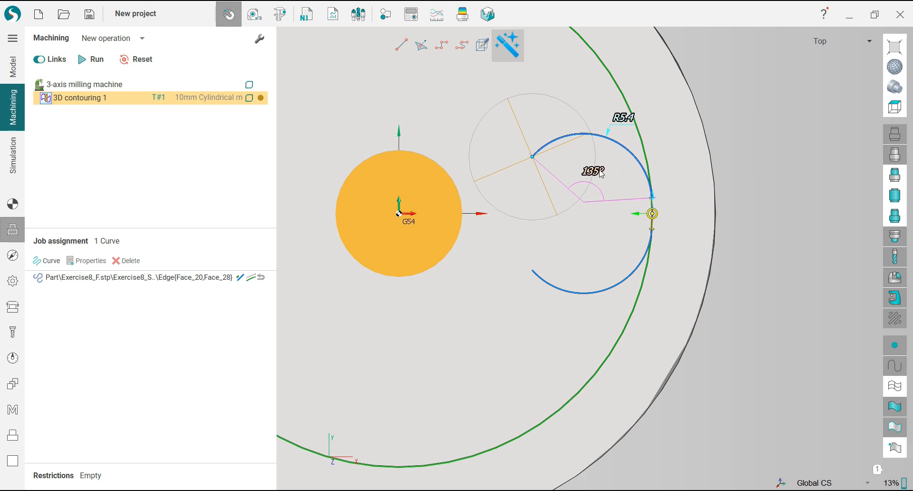
- Move the contour's start point with its lead arcs to the opposite side of the hole, on the negative X side
scroll(637, 206, down, 4)
middle_drag(637, 206, 573, 106)
scroll(653, 168, down, 3)
scroll(652, 170, down, 2)
scroll(637, 243, up, 2)
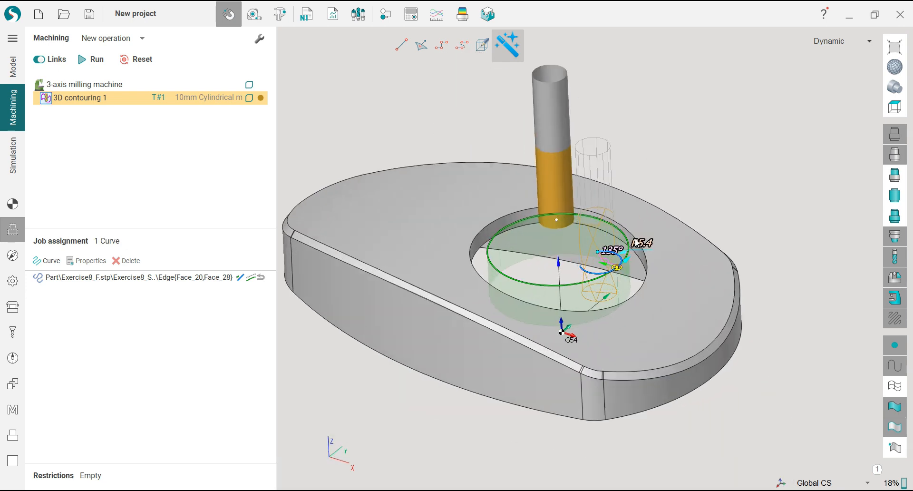
click(895, 107)
click(856, 113)
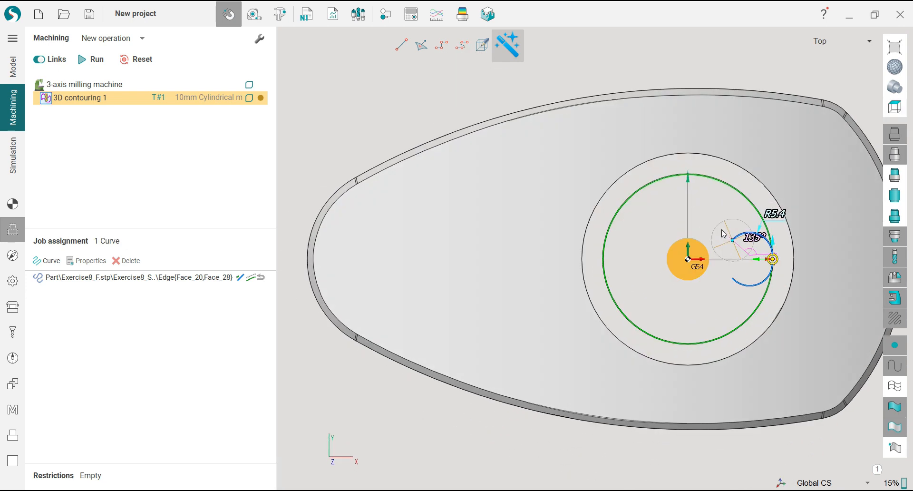
scroll(783, 246, up, 3)
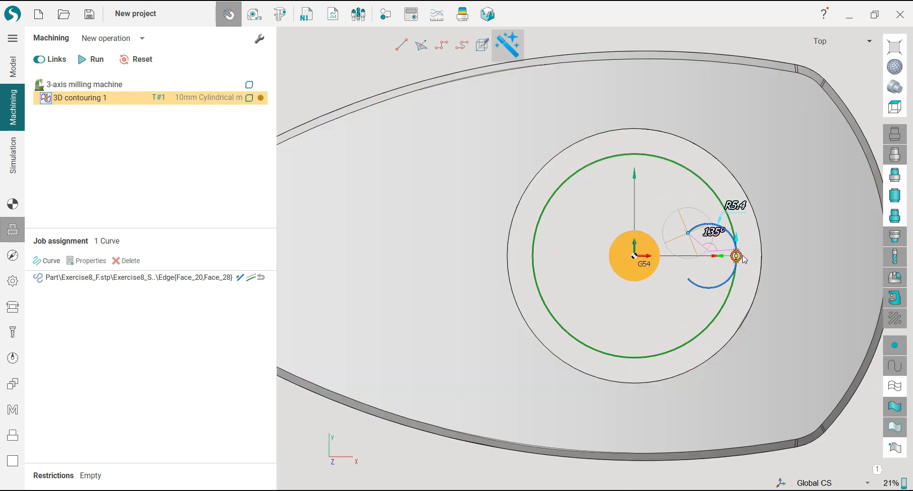
drag(742, 257, 522, 256)
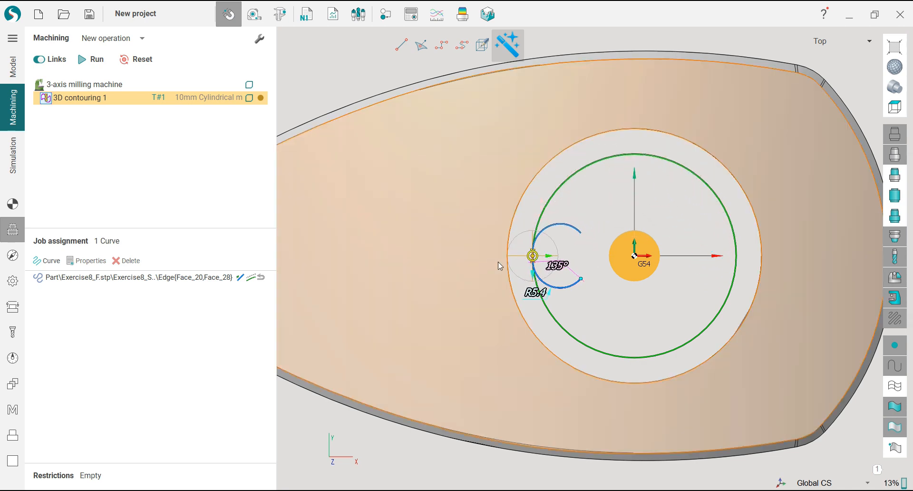
scroll(498, 262, down, 4)
middle_drag(557, 266, 481, 217)
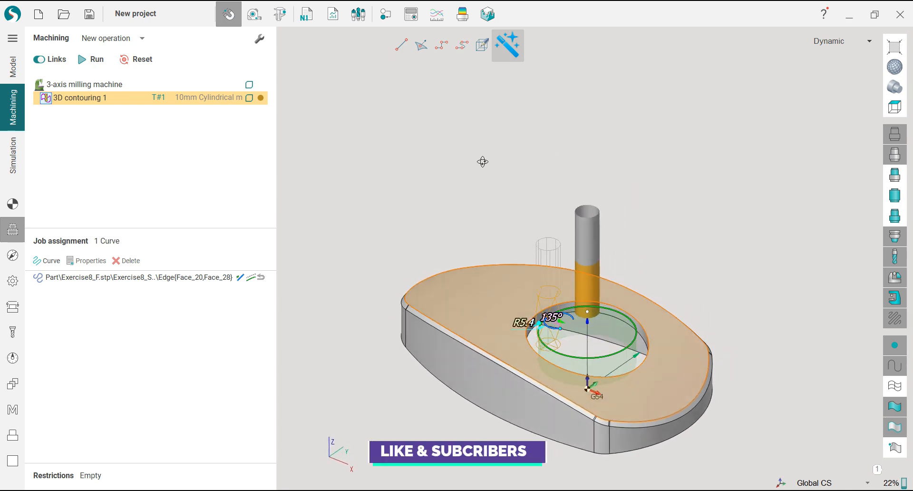
- Check the strategy's depth of cut and offsets, and set the part-check tolerance to 0.01 mm
click(13, 255)
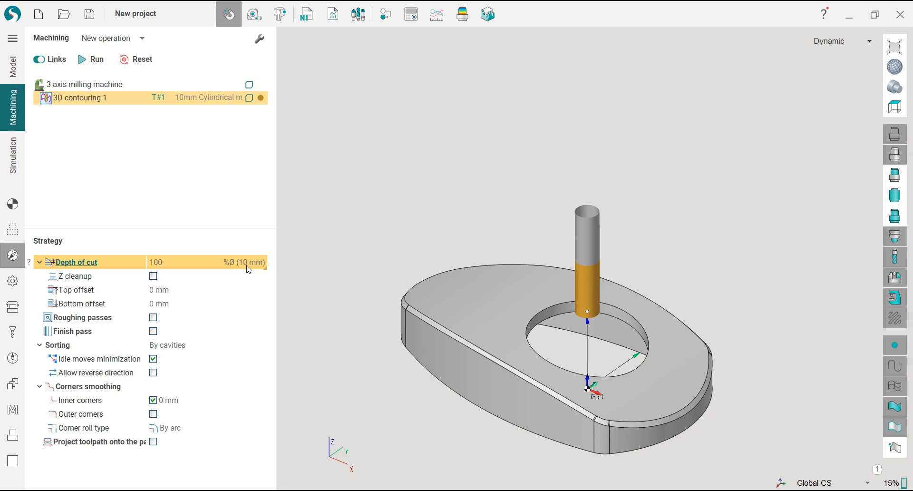
scroll(547, 256, up, 2)
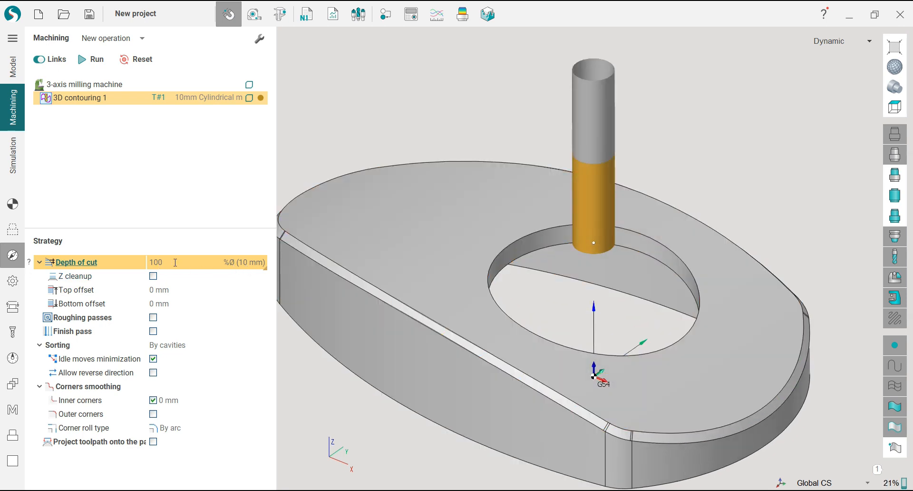
click(176, 291)
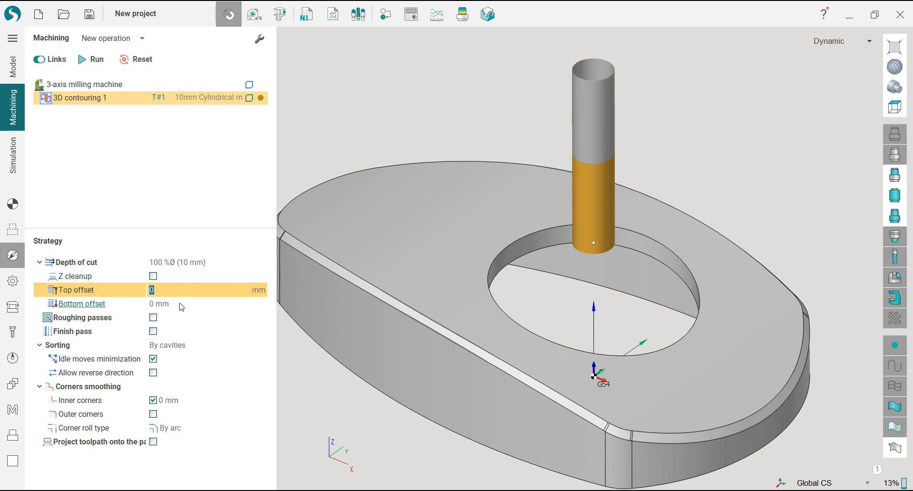
click(180, 303)
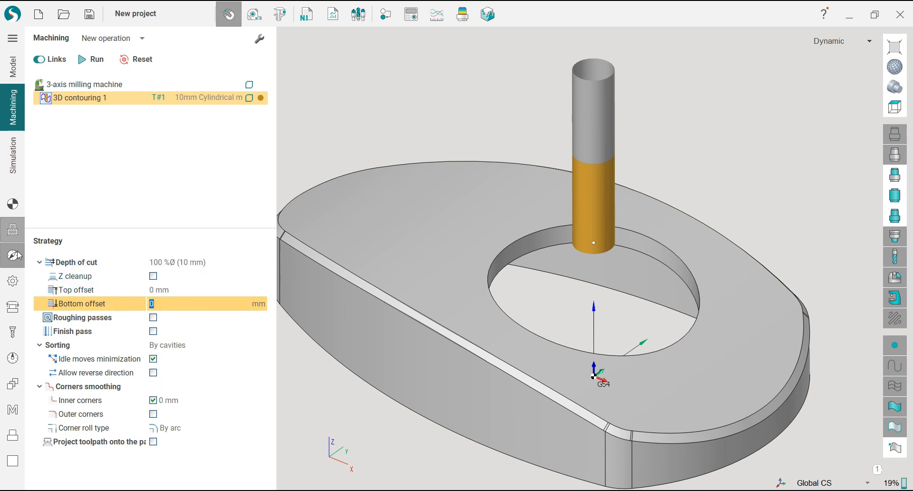
click(14, 280)
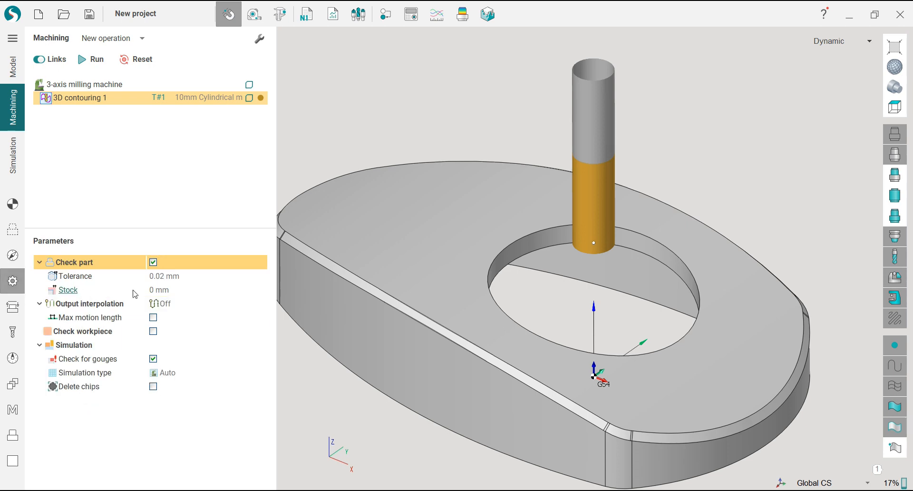
click(180, 278)
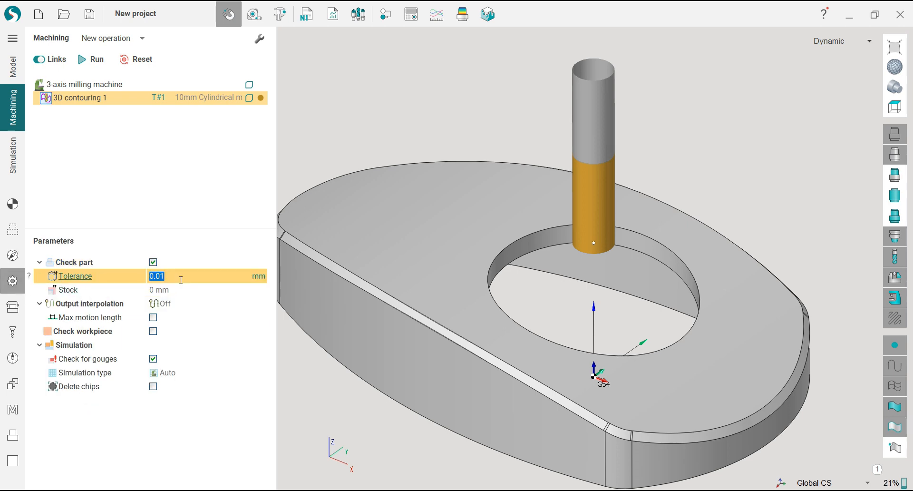
- Set the feed switch level of the leads to 50 % of the tool diameter
click(13, 307)
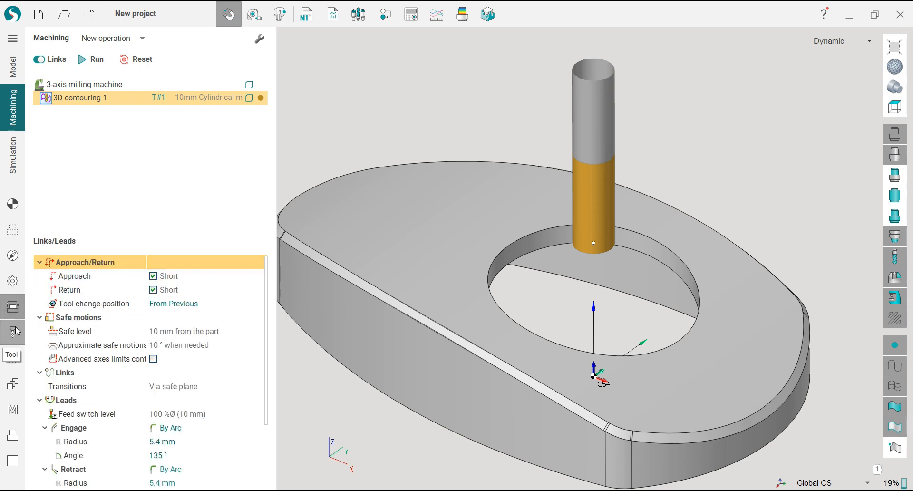
scroll(223, 368, down, 1)
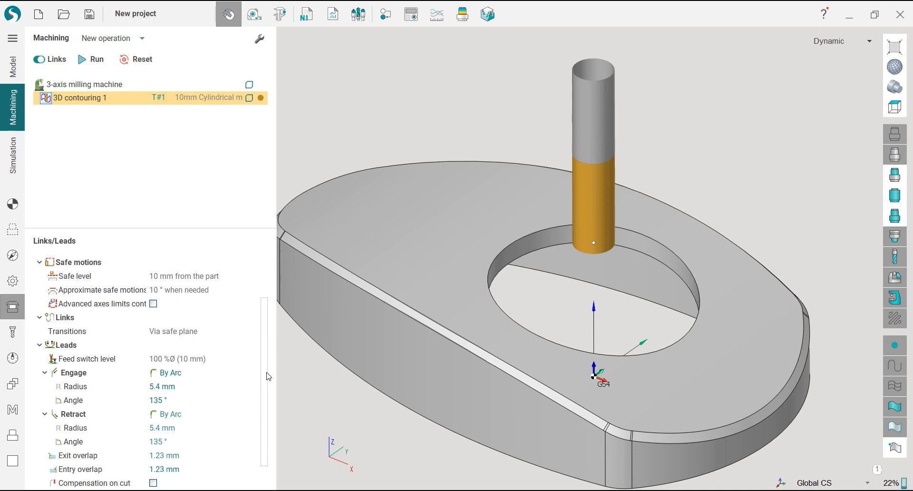
click(224, 362)
text(50)
key(Return)
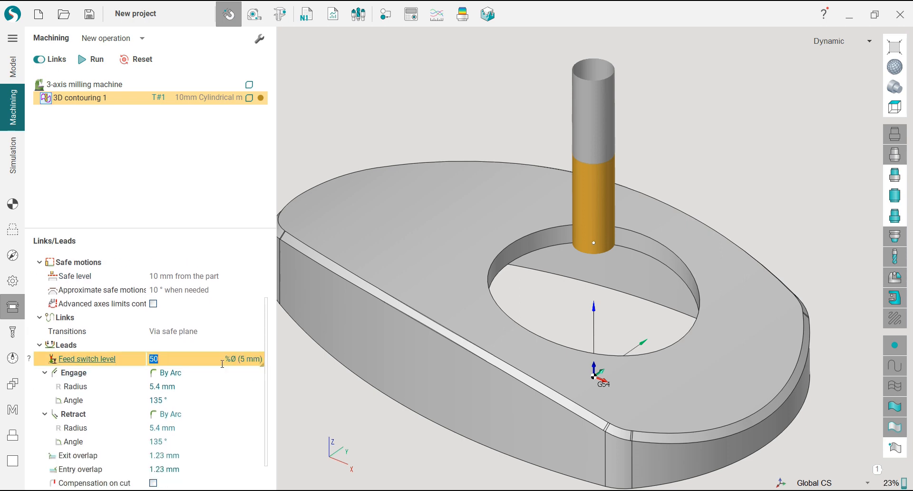
- Review the tool and setup parameters, and calculate the 3D contouring toolpath
click(13, 332)
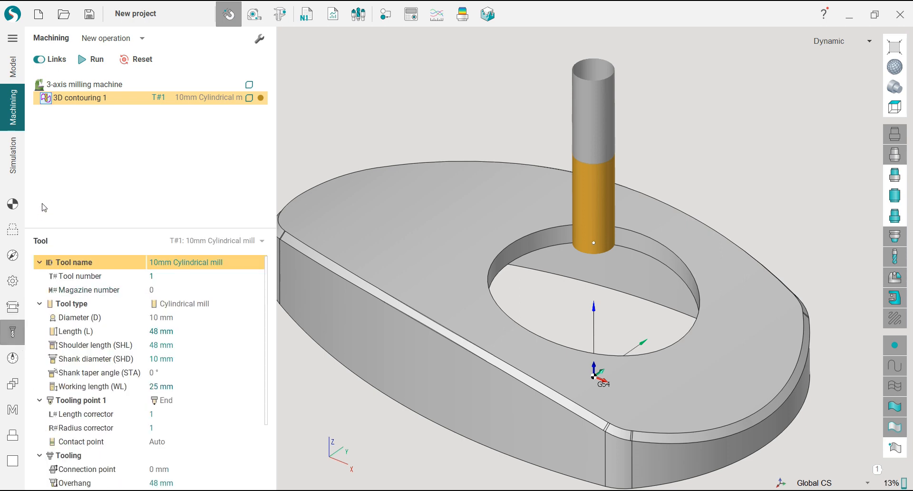
click(13, 204)
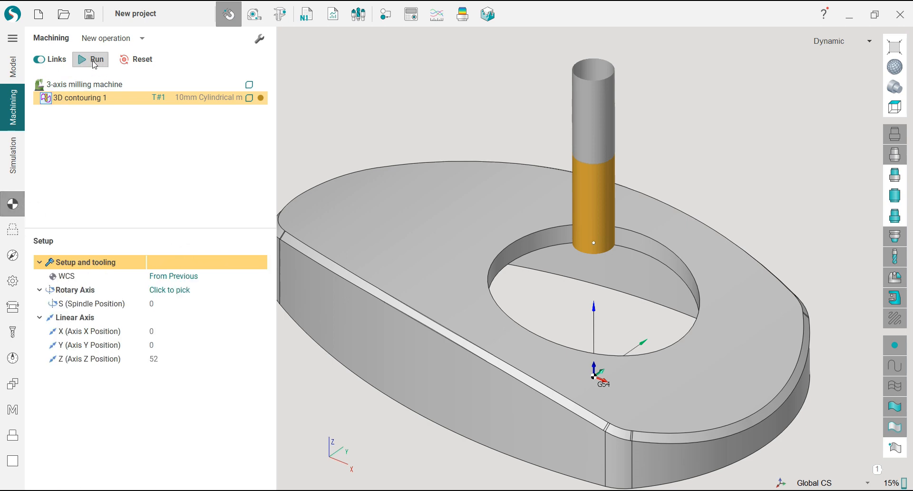
click(94, 61)
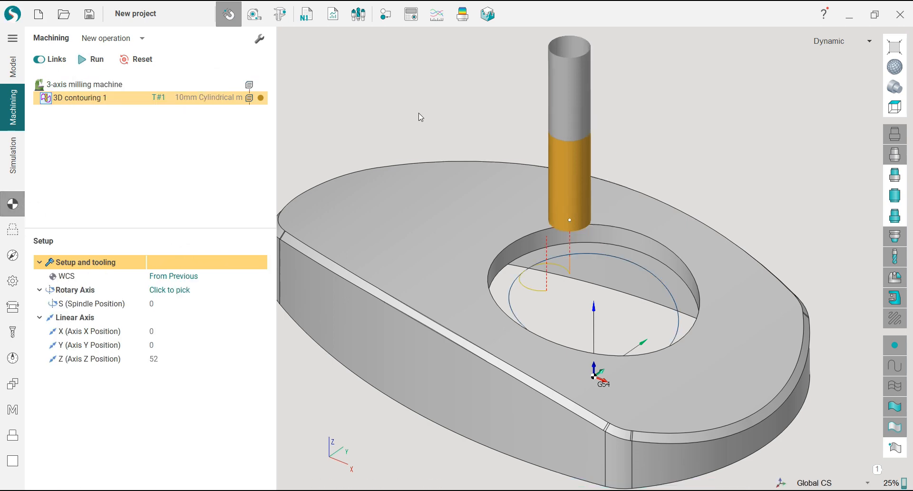
- In the simulation, show the part and the toolpath instead of the machining result
click(12, 156)
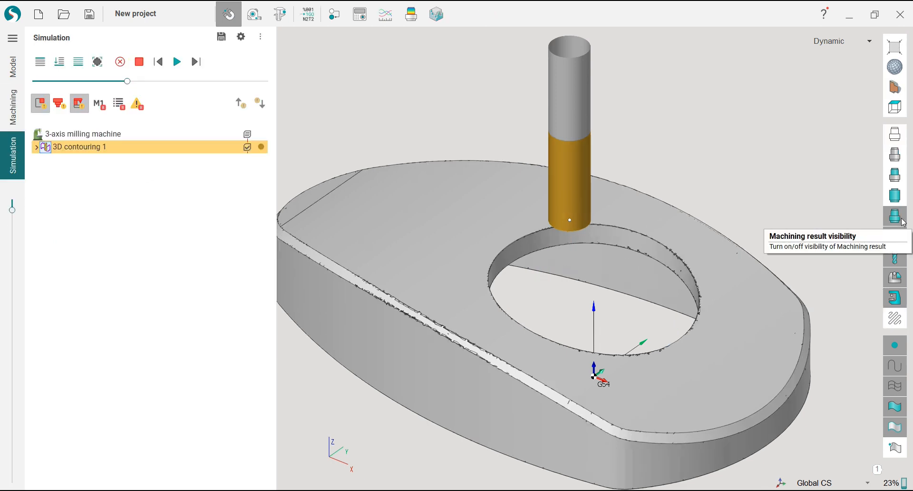
click(898, 235)
click(896, 134)
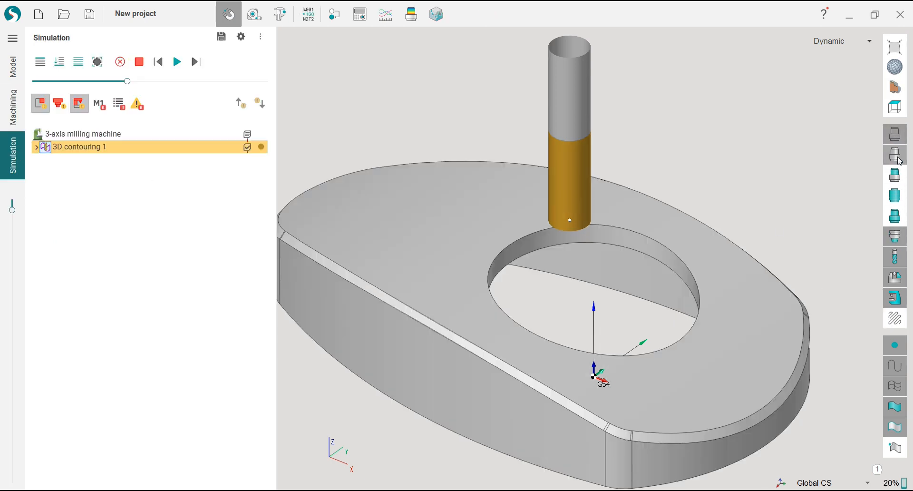
click(896, 154)
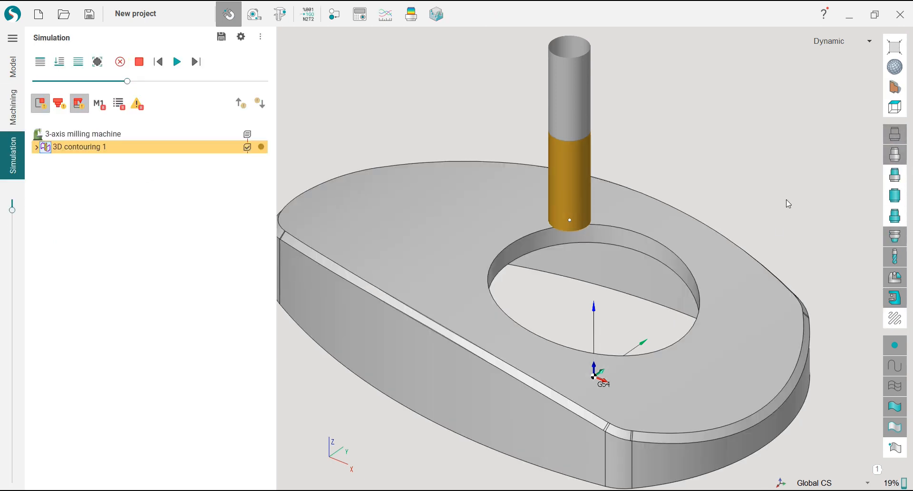
click(896, 318)
- Place the tool at two points along the contour and examine from below how far its end reaches past the hole's lower edge
double_click(562, 257)
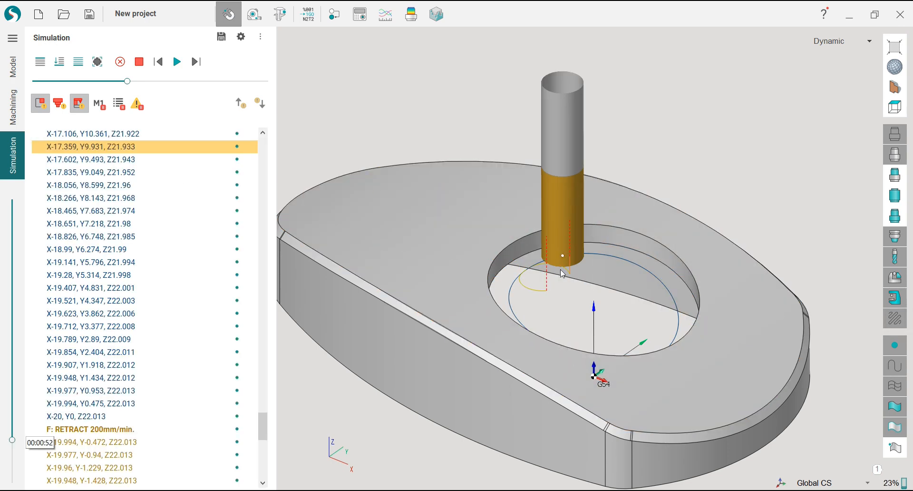
middle_drag(562, 257, 582, 226)
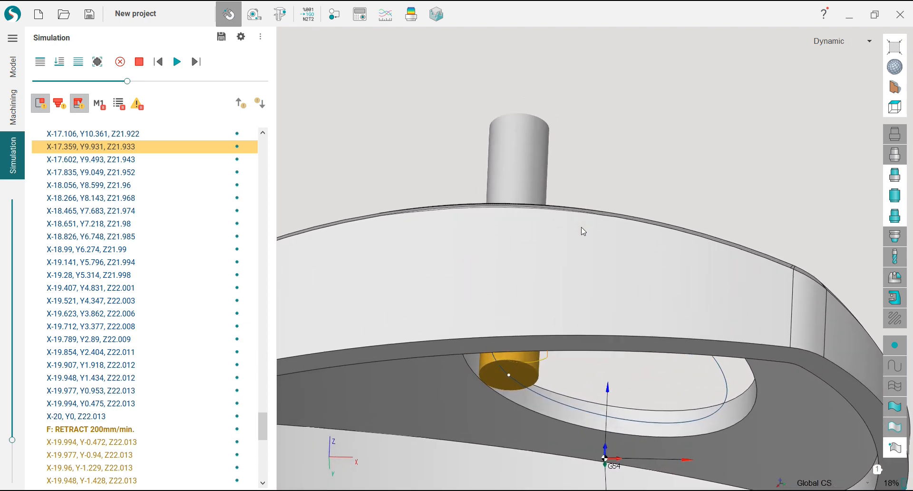
scroll(582, 226, up, 3)
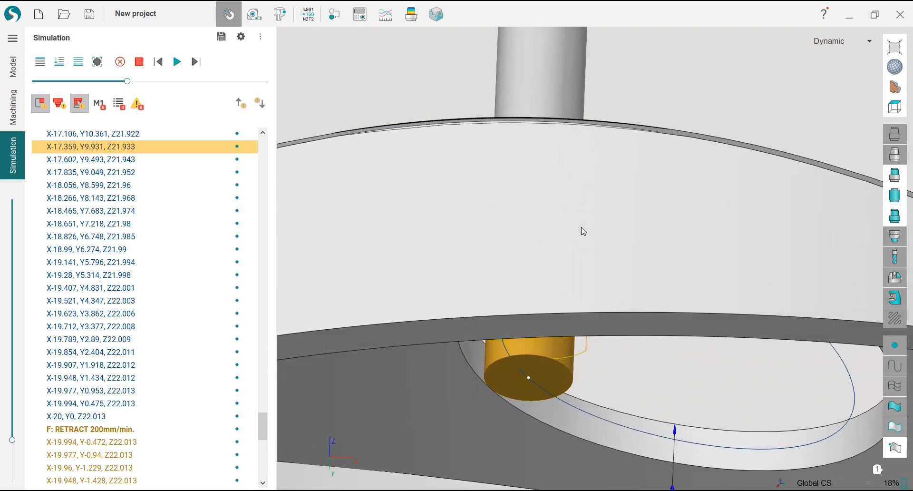
click(600, 422)
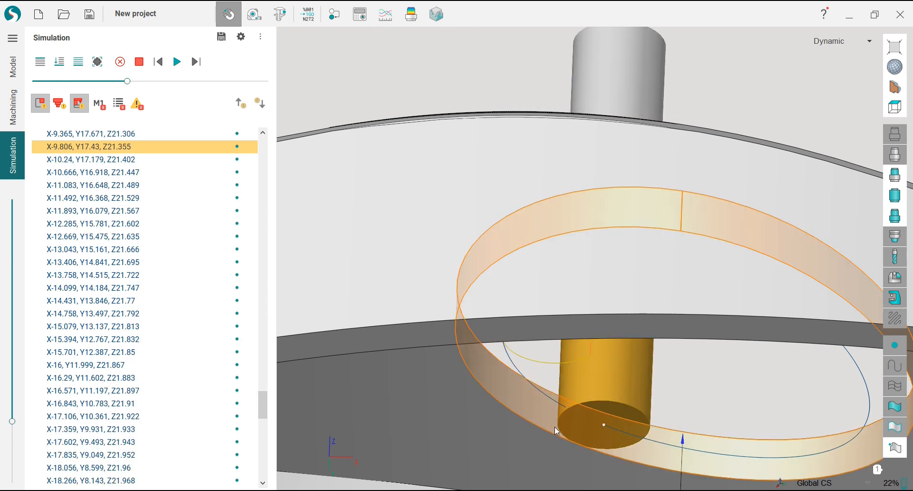
middle_drag(580, 442, 536, 157)
scroll(536, 156, down, 2)
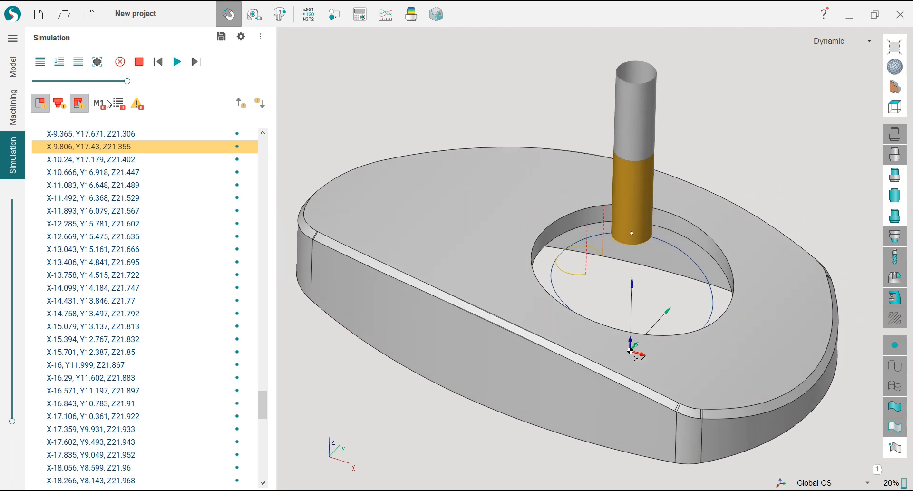
- Set the bottom offset of the 3D contouring operation to -1.5 mm and recalculate the toolpath
click(13, 107)
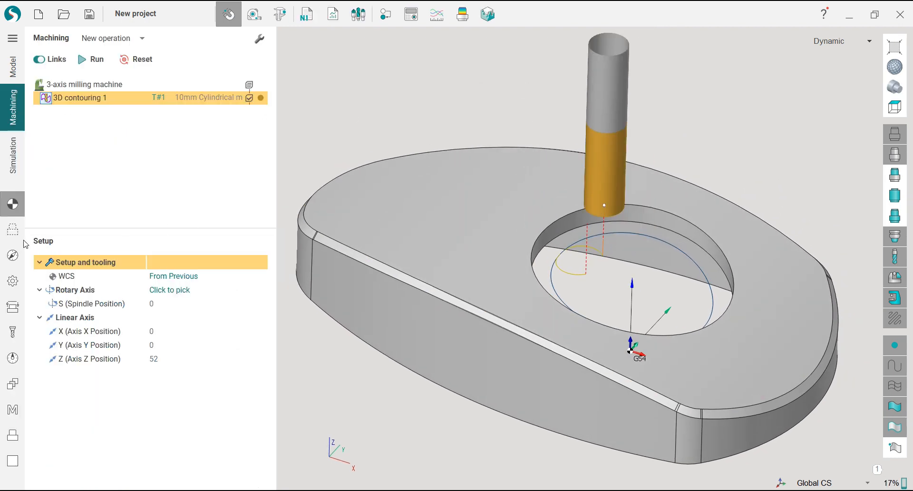
click(13, 256)
click(182, 304)
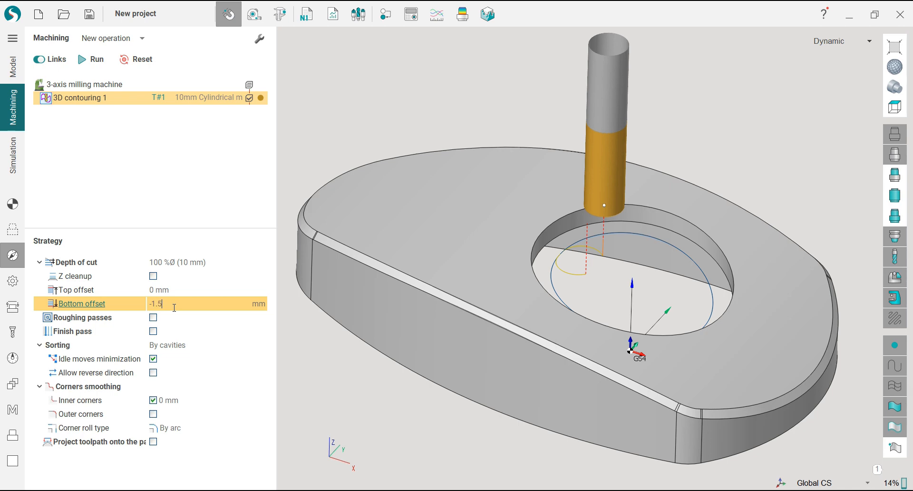
click(84, 65)
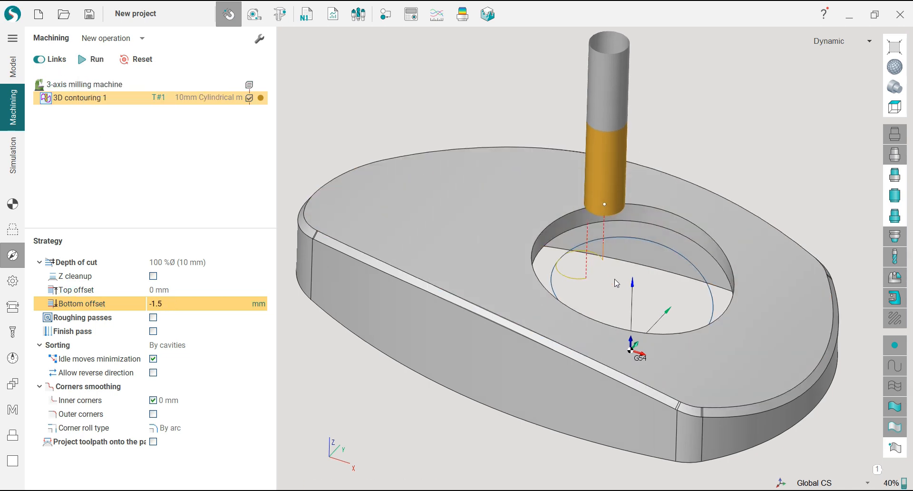
middle_drag(616, 281, 388, 146)
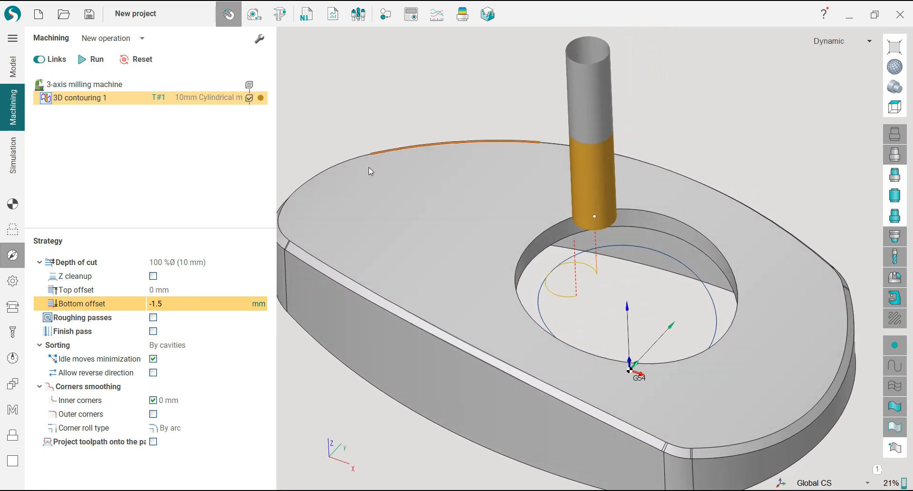
- Recalculate the contouring with a 5 mm top offset, and set its depth of cut to 50 % of the tool diameter
click(183, 290)
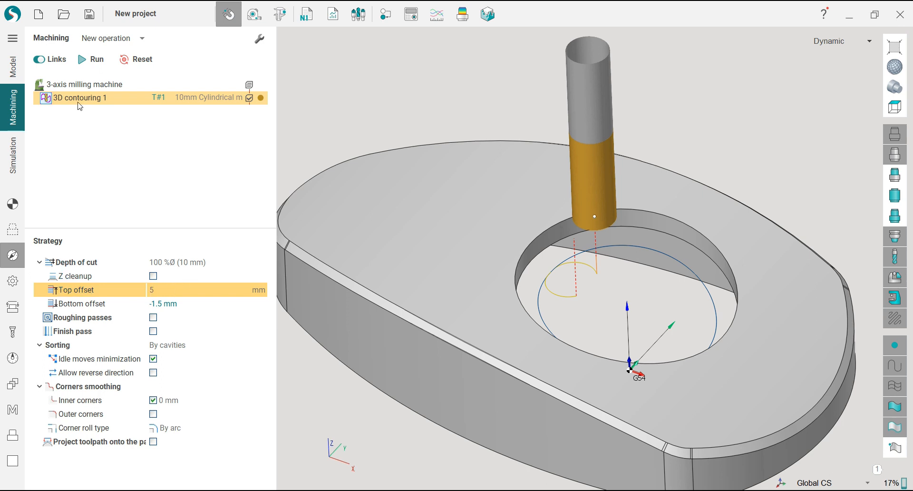
click(91, 60)
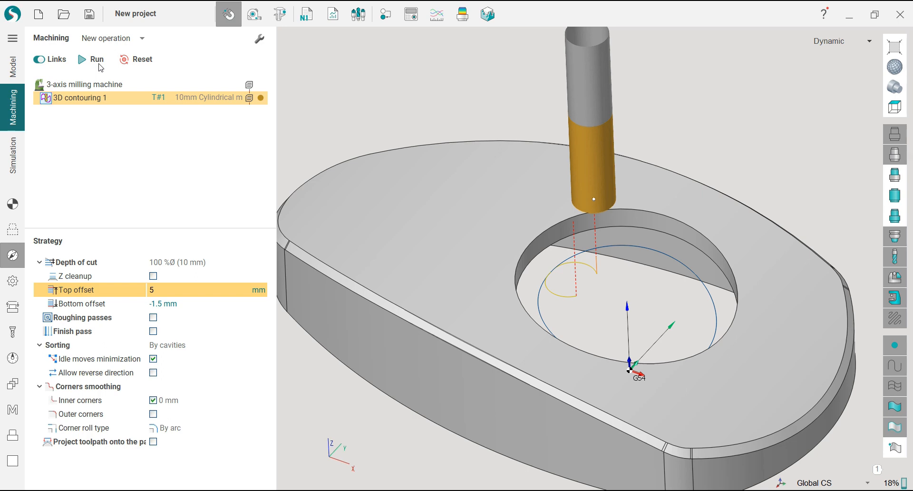
click(204, 263)
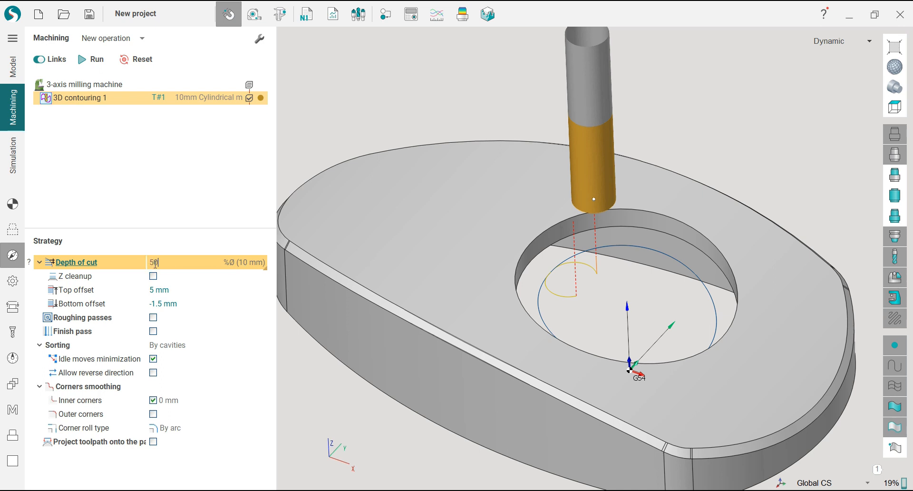
key(Return)
- Try a top offset of 10 mm, recalculate the contouring toolpath and examine its passes from the side
click(169, 293)
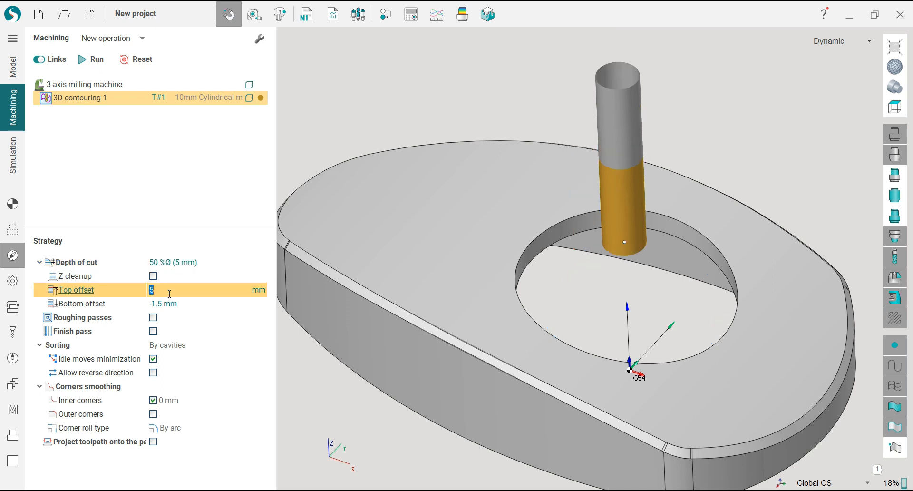
text(10)
key(Return)
click(90, 59)
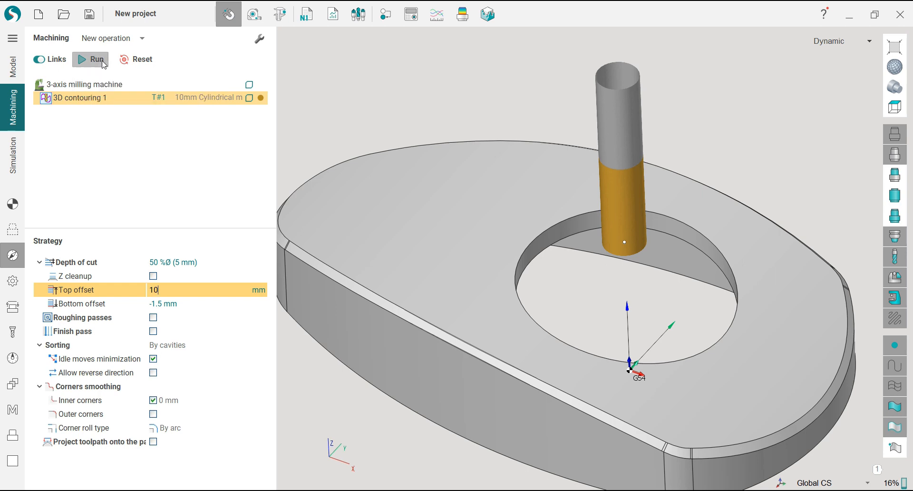
middle_drag(647, 294, 643, 260)
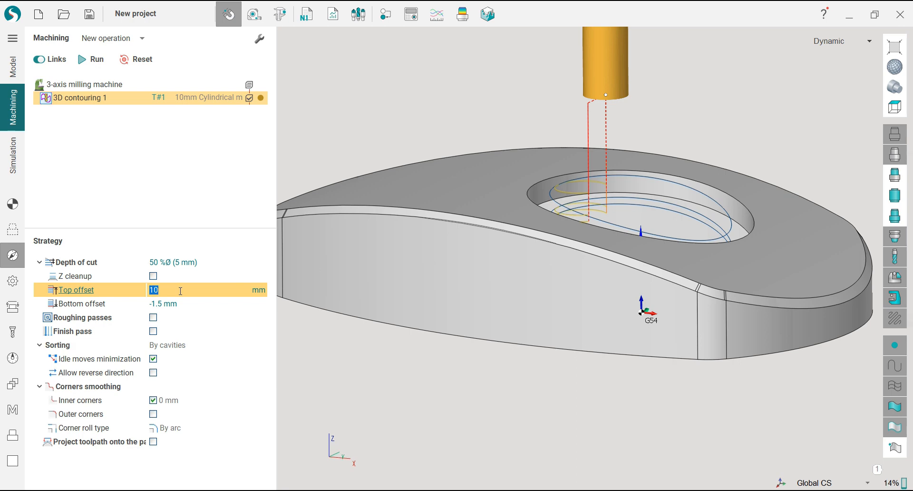
- Set the top offset of the contouring to 0 mm and recalculate the toolpath
key(Return)
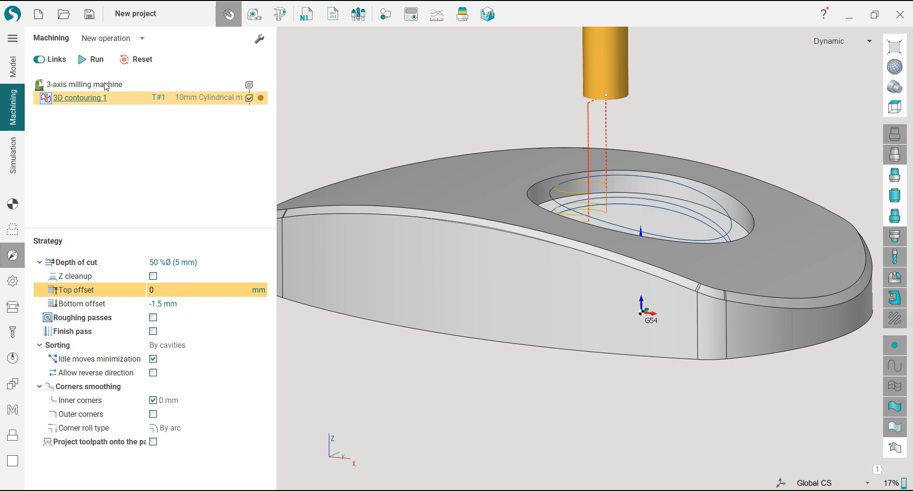
click(89, 59)
middle_drag(404, 109, 414, 142)
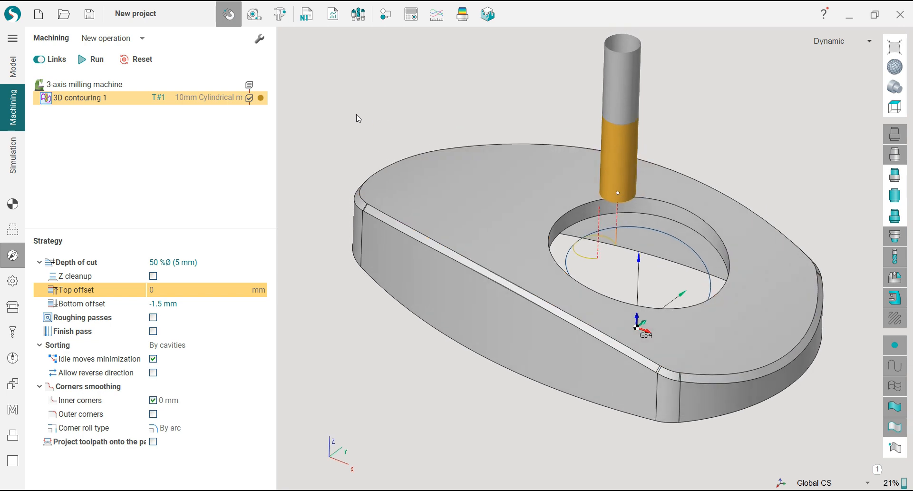
- Simulate the 3D contouring with the part model hidden, raising the playback speed while it runs
click(13, 155)
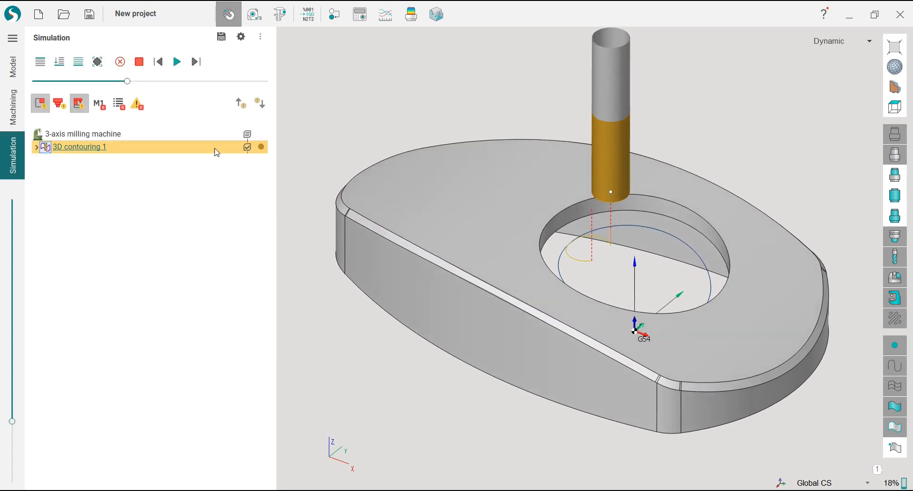
scroll(376, 111, up, 3)
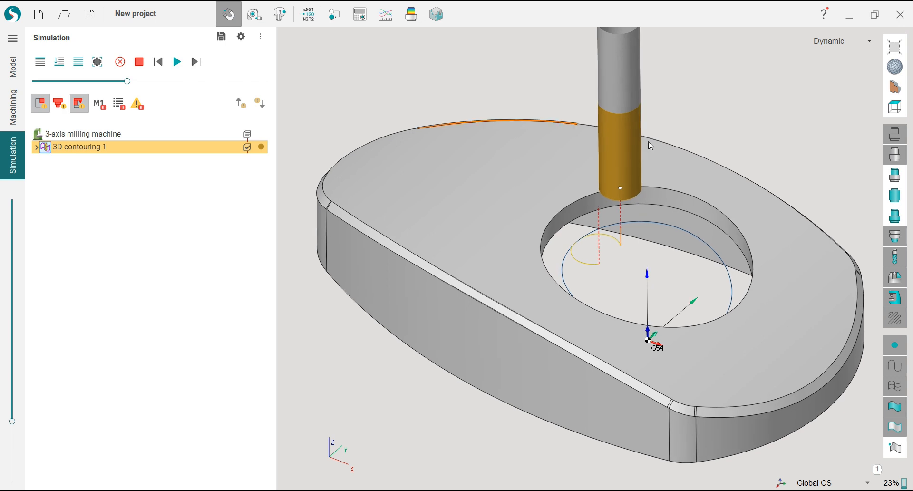
click(894, 216)
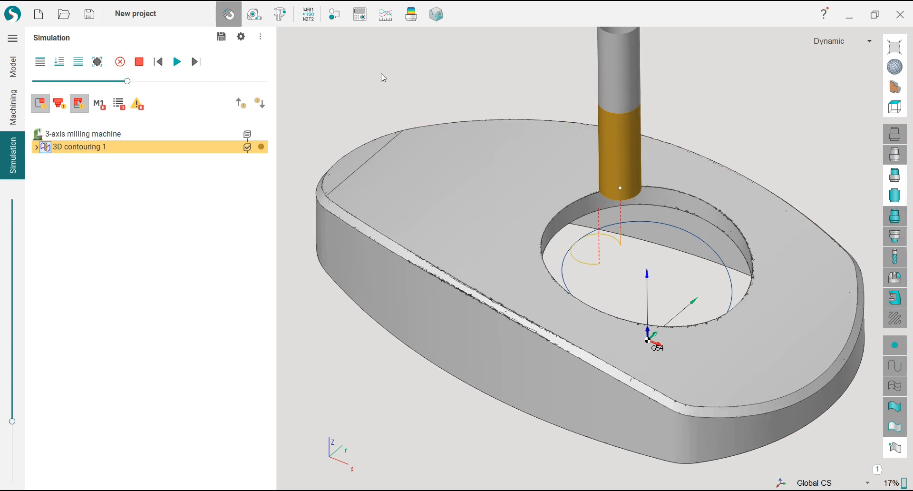
click(177, 62)
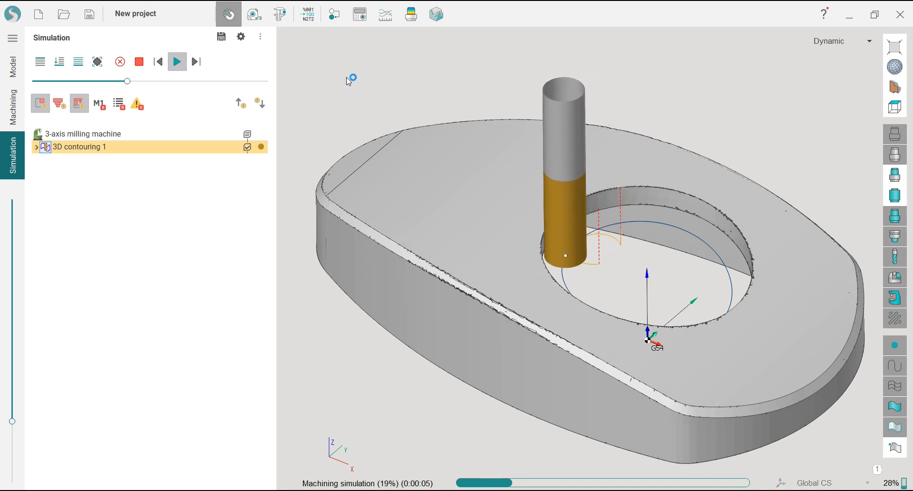
drag(128, 81, 176, 84)
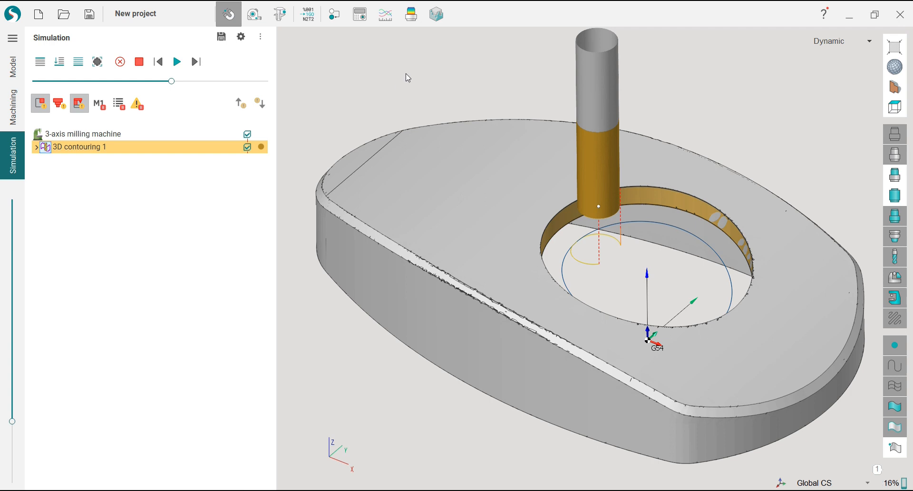
- Compare the machining result with the part using the deviation colour map, and return to the machining setup
click(412, 19)
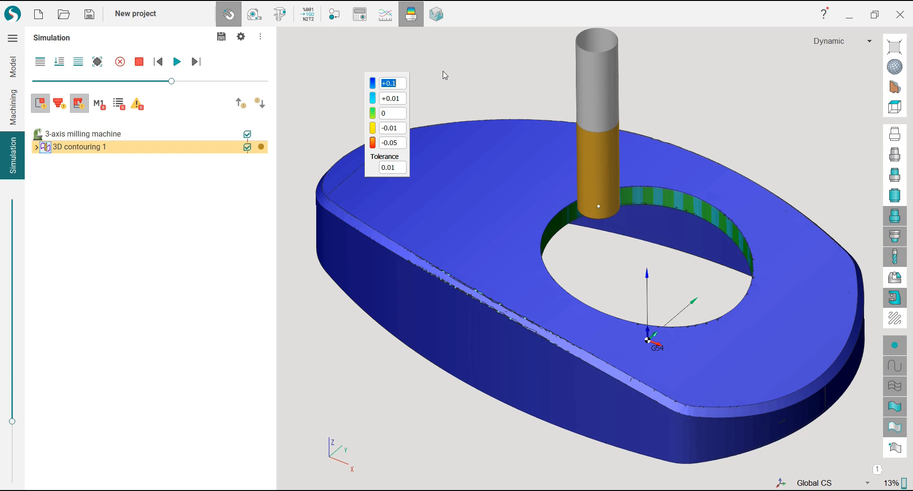
click(411, 14)
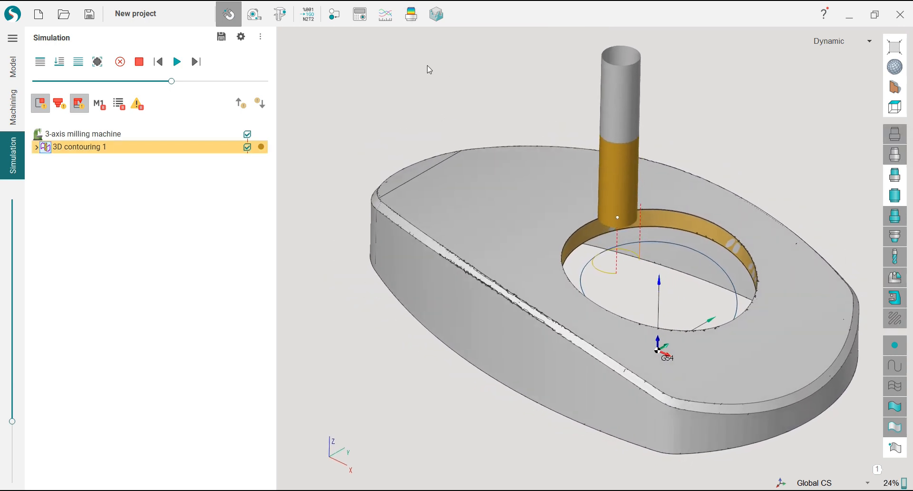
click(11, 125)
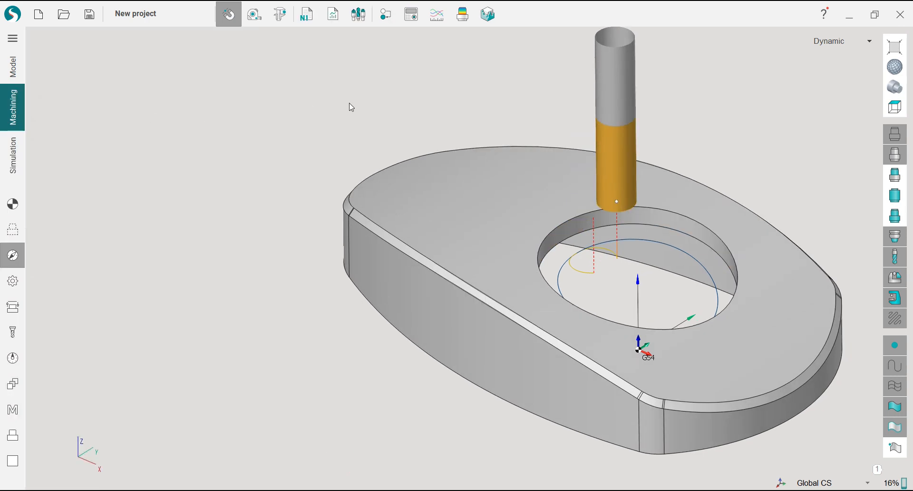
click(13, 164)
click(13, 117)
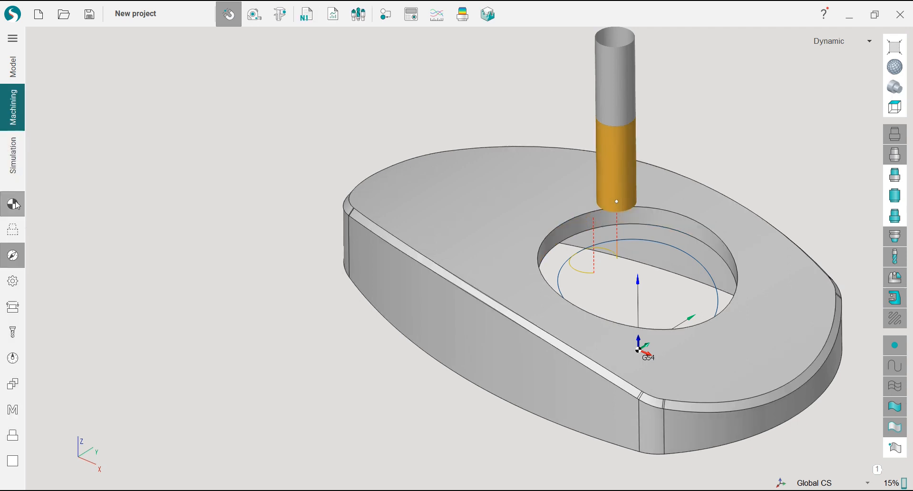
click(15, 119)
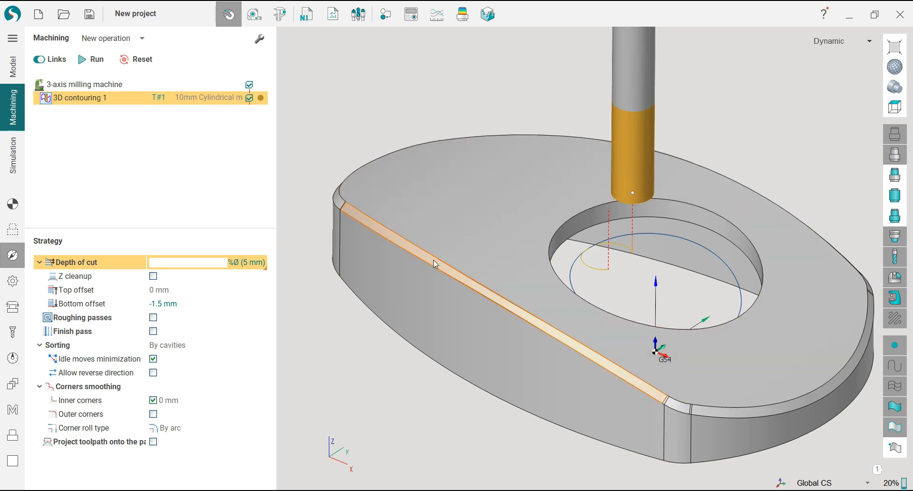
scroll(492, 294, down, 3)
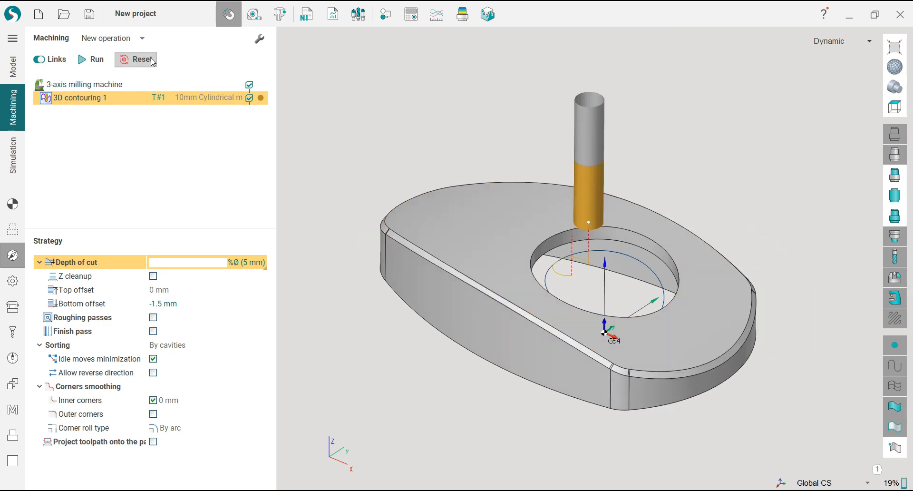
click(142, 39)
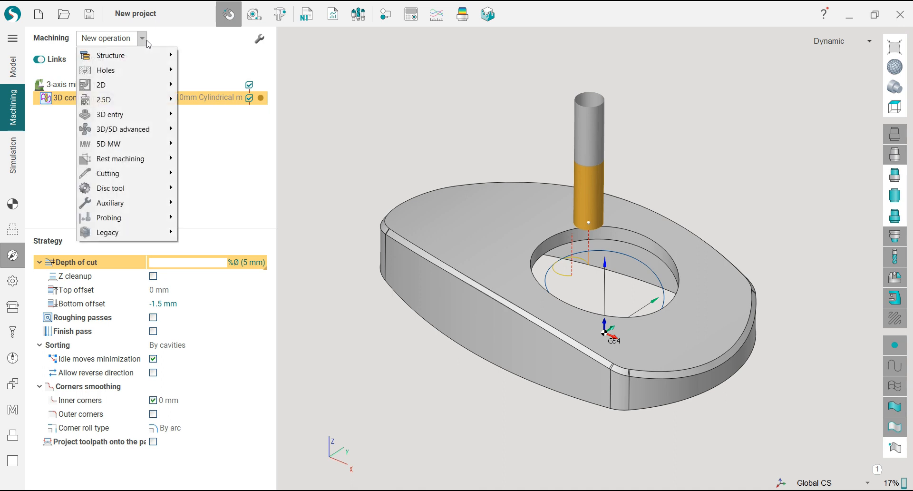
mouse_move(145, 115)
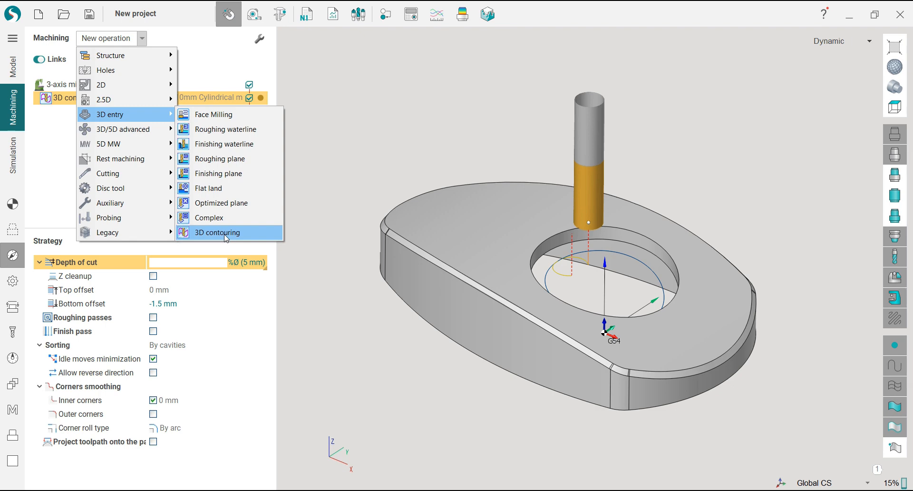
click(227, 234)
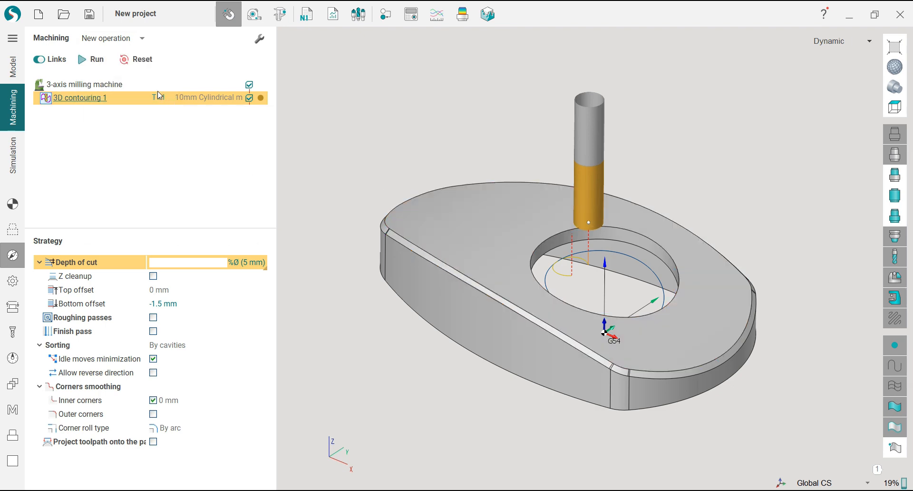
- Add a Chamfering rest-machining operation after the 3D contouring
click(114, 38)
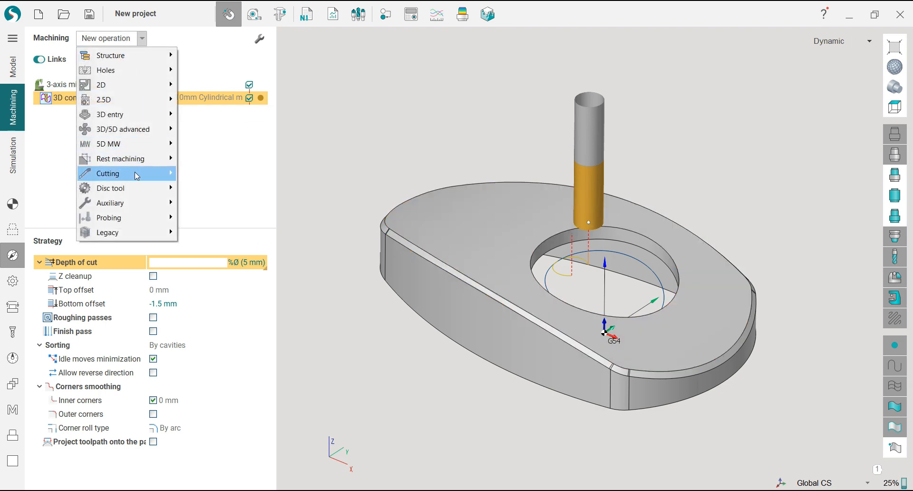
mouse_move(138, 162)
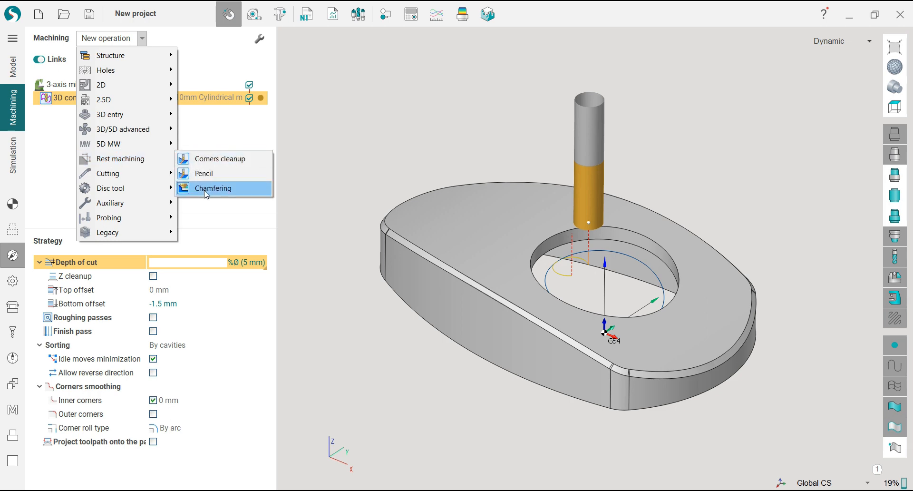
click(206, 189)
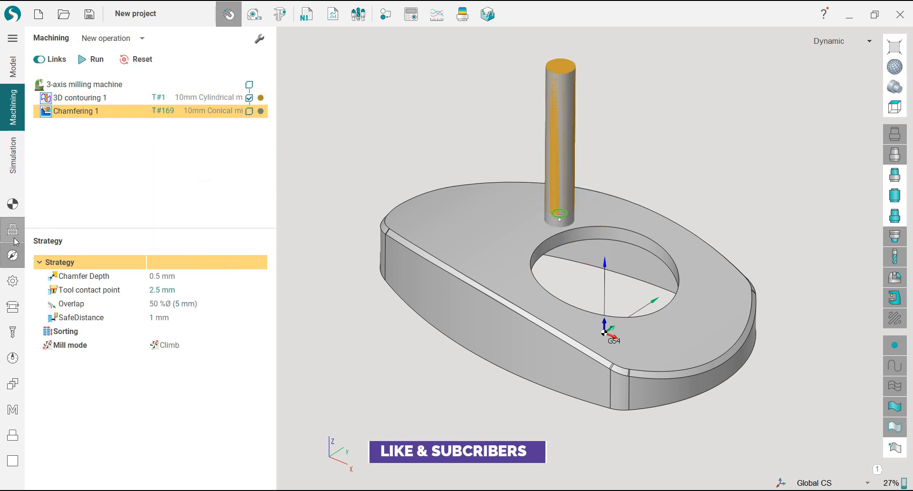
- Give the chamfering operation's conical mill tool number 2 and a diameter of 14 mm, and apply the tool changes
click(15, 333)
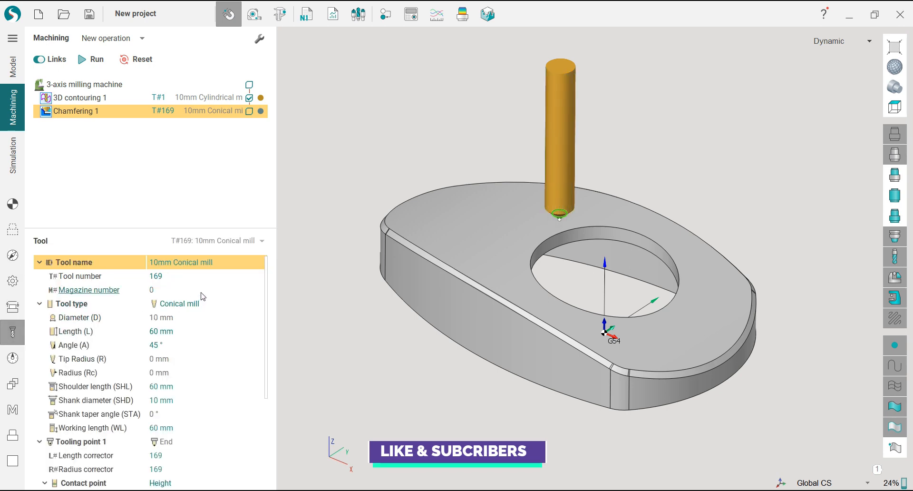
click(203, 276)
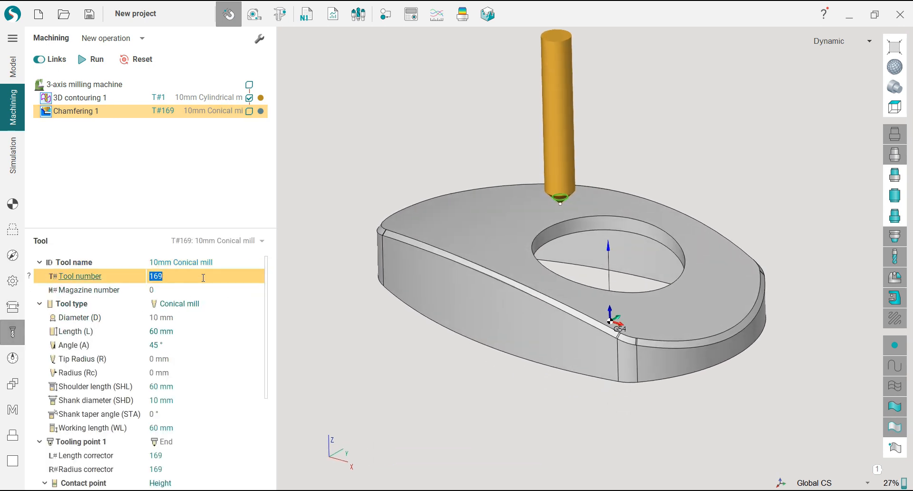
text(2)
click(201, 317)
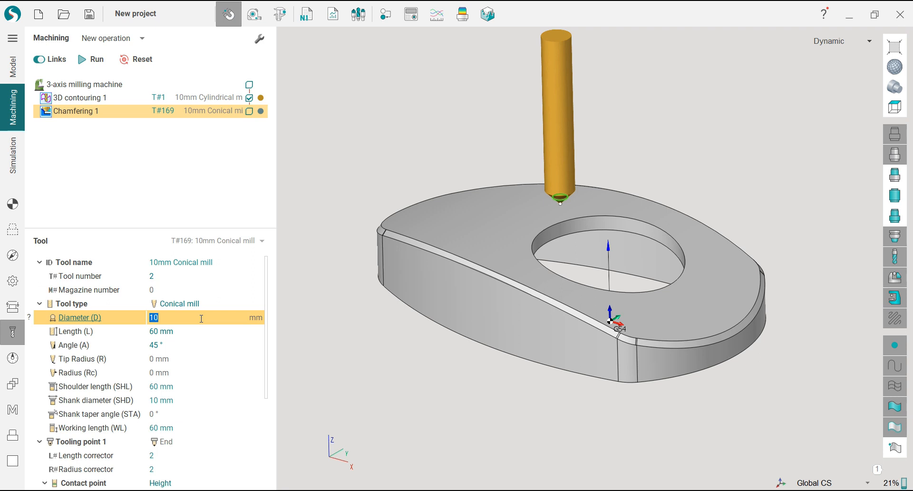
text(14)
click(201, 330)
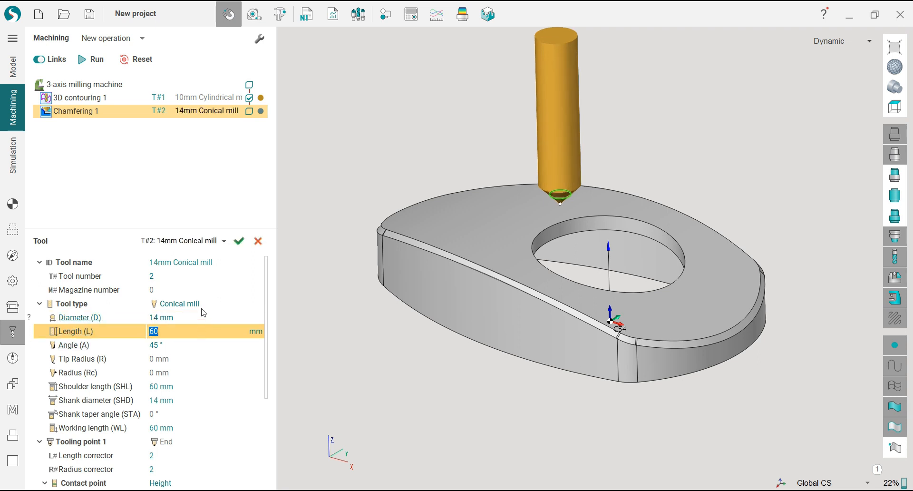
click(238, 241)
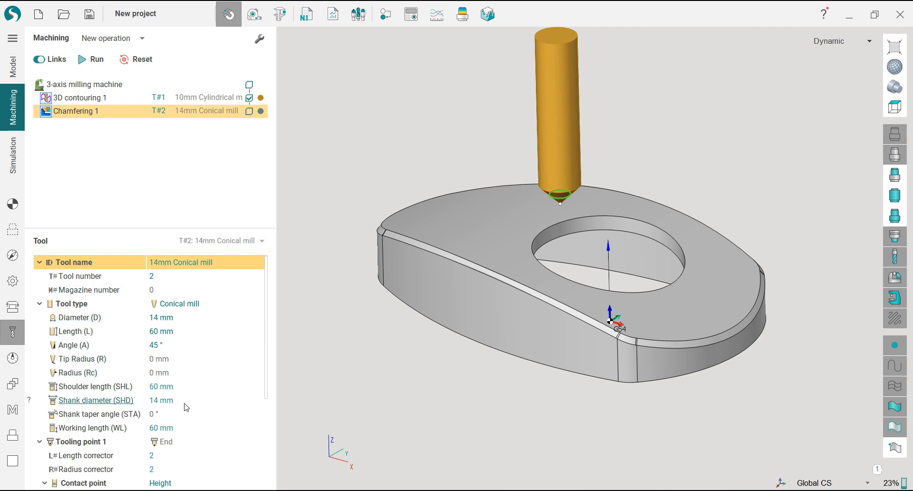
- Set the conical mill's working length to 25 mm and apply the tool change
click(188, 427)
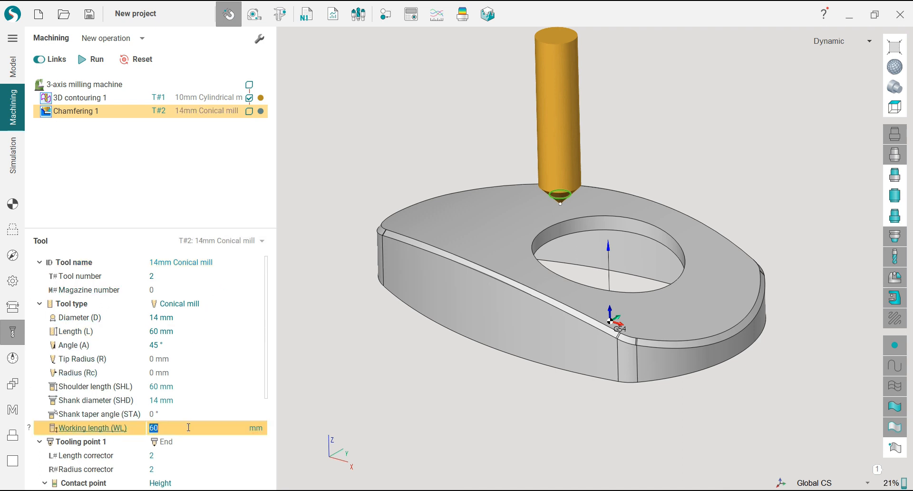
click(193, 386)
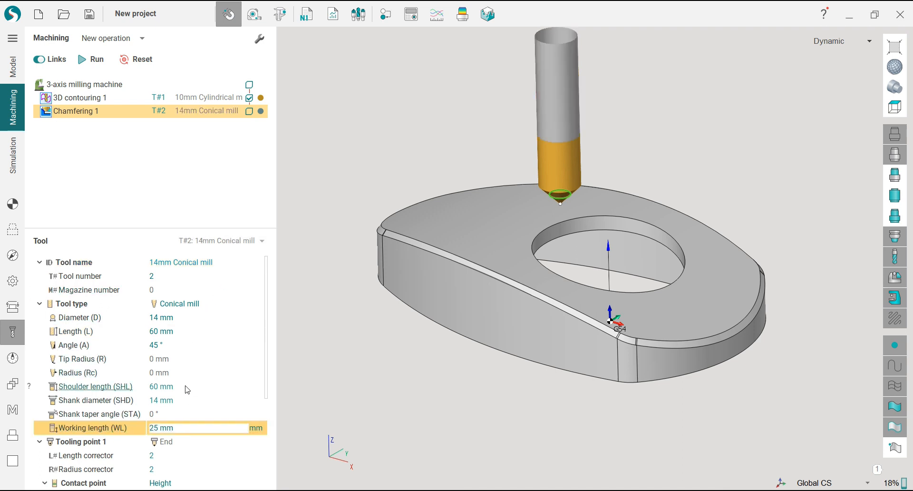
mouse_move(356, 233)
middle_down()
mouse_move(361, 208)
mouse_move(348, 174)
mouse_move(363, 200)
mouse_move(354, 222)
middle_up()
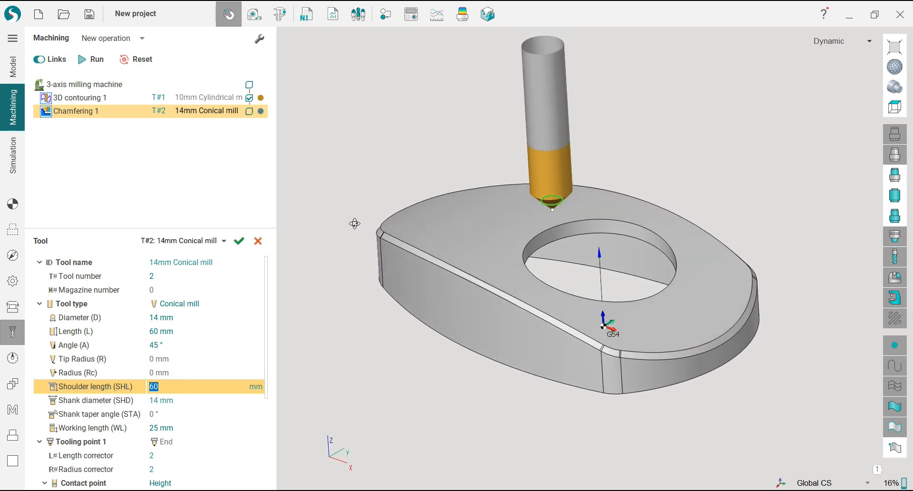
click(238, 241)
click(241, 243)
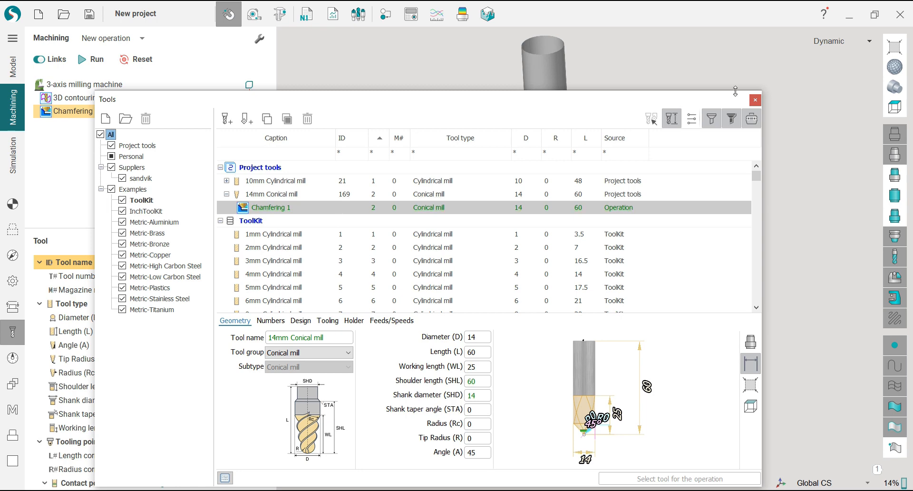
click(755, 100)
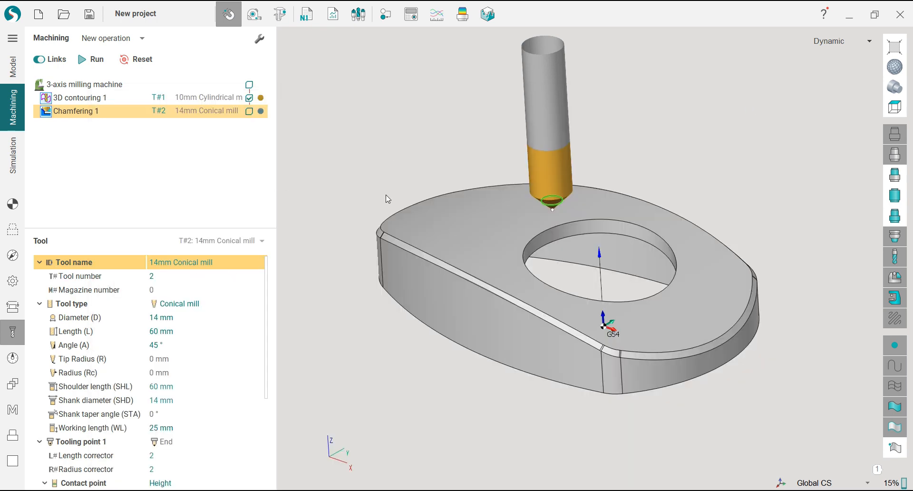
mouse_move(391, 185)
middle_down()
mouse_move(402, 188)
mouse_move(385, 189)
middle_up()
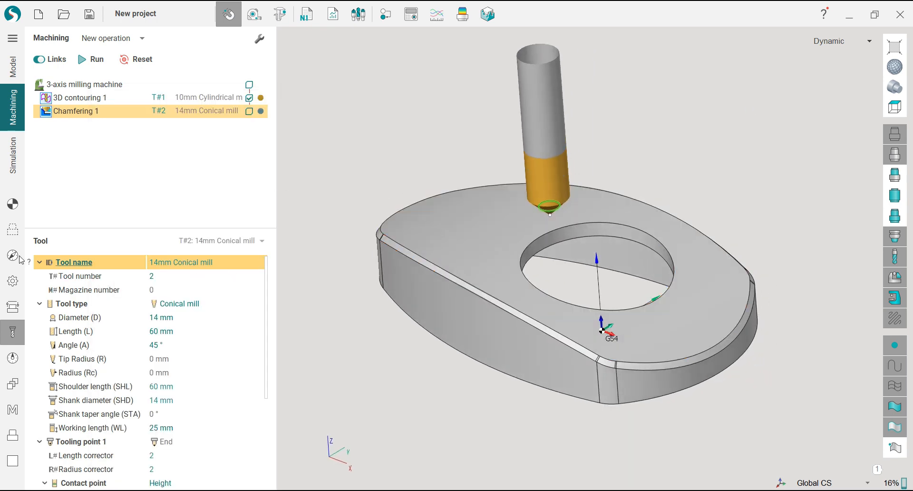
- Open the job assignment of the chamfering operation
click(12, 203)
click(12, 229)
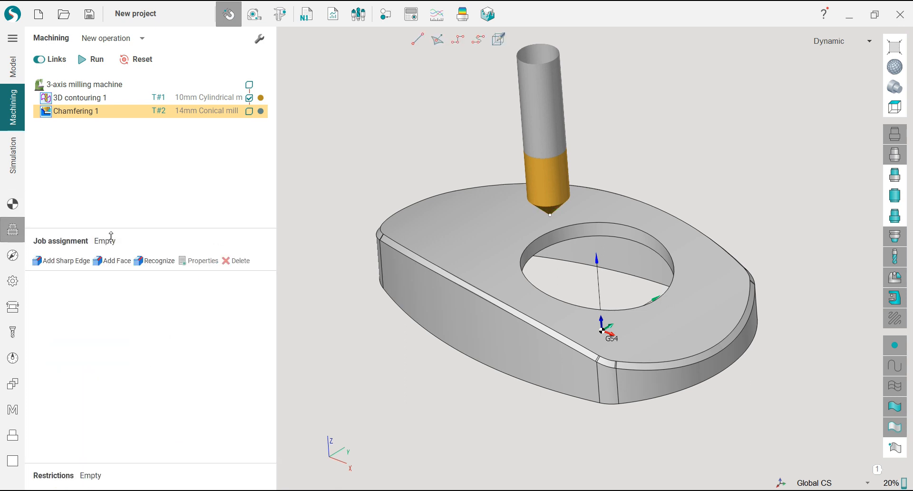
middle_drag(336, 188, 342, 190)
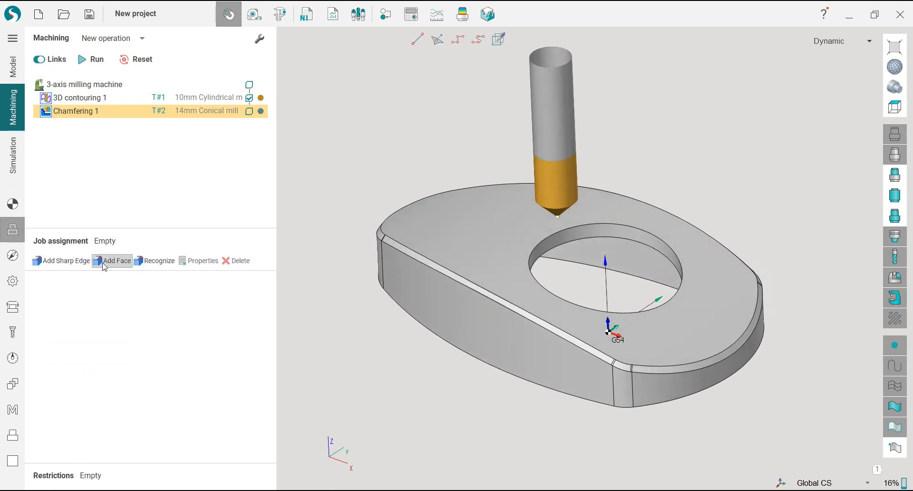
- Select the chamfer faces around the front corner of the part's upper edge, including the narrow transition faces
scroll(644, 382, up, 5)
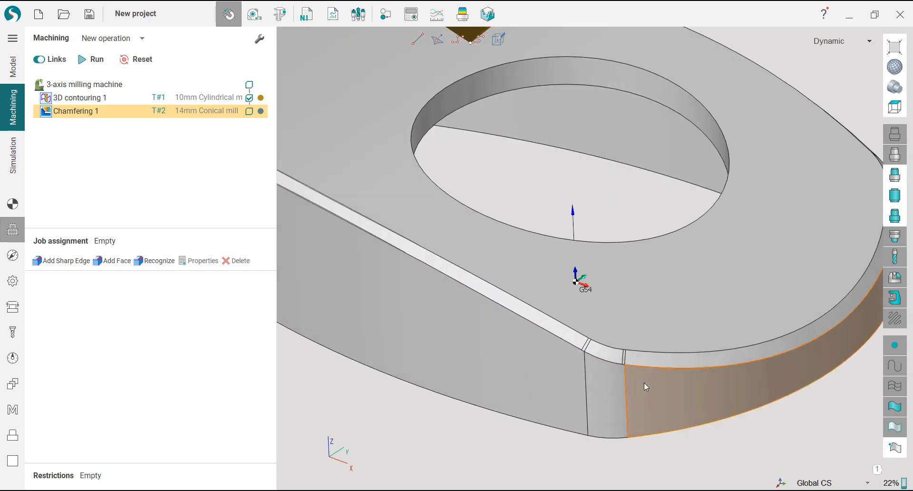
scroll(643, 376, up, 2)
drag(610, 325, 524, 297)
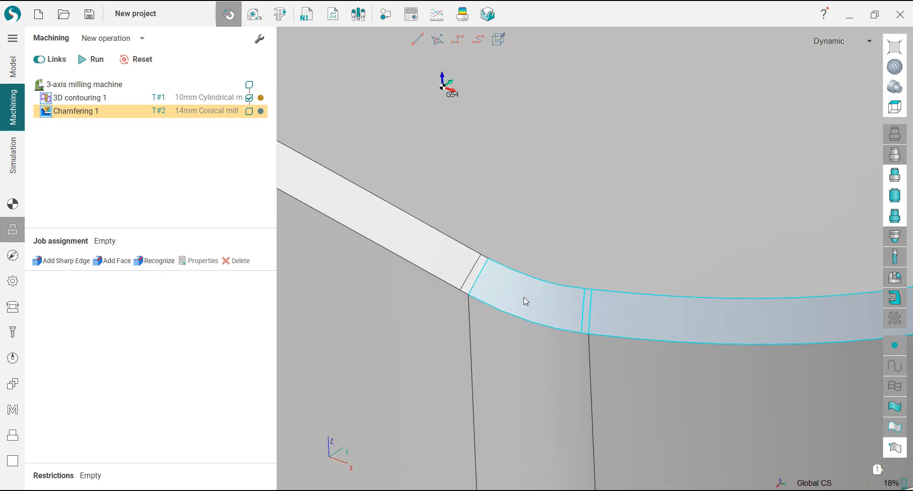
click(476, 276)
click(465, 270)
scroll(447, 308, down, 8)
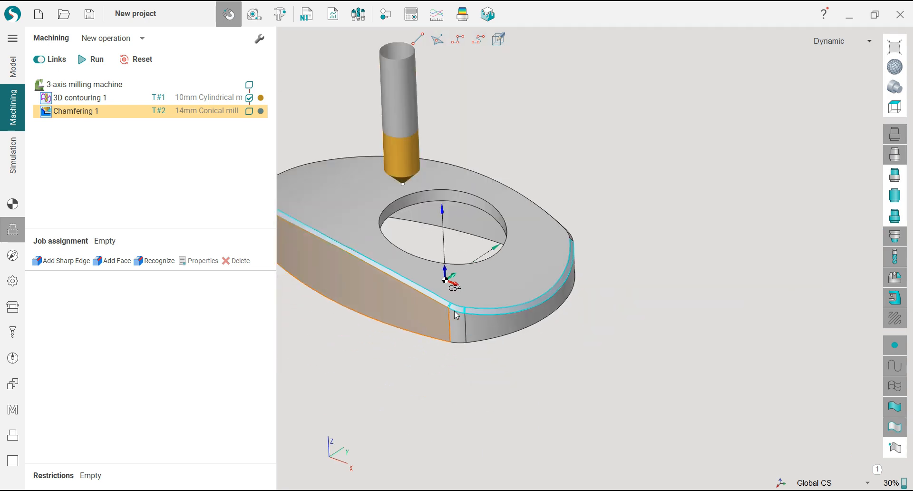
- Extend the selection with the chamfer faces around the second corner of the wide end
scroll(599, 251, up, 3)
middle_drag(561, 212, 528, 276)
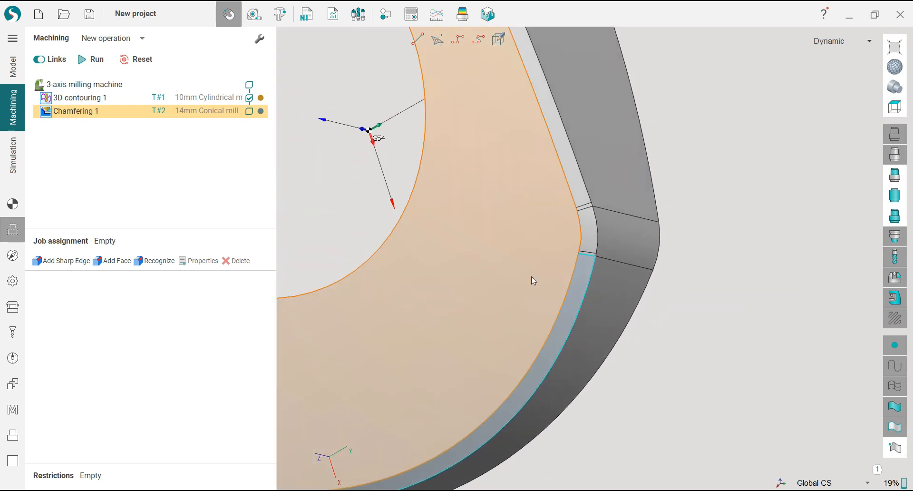
scroll(589, 233, up, 4)
click(591, 248)
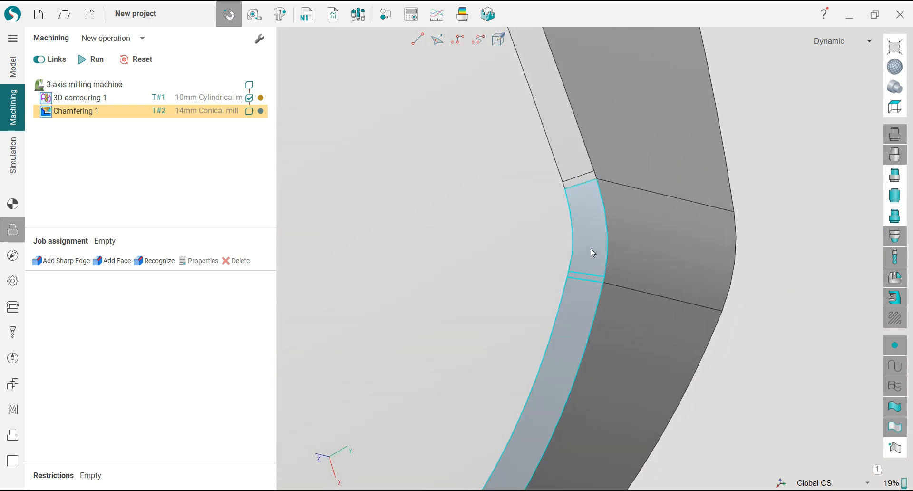
scroll(614, 344, down, 5)
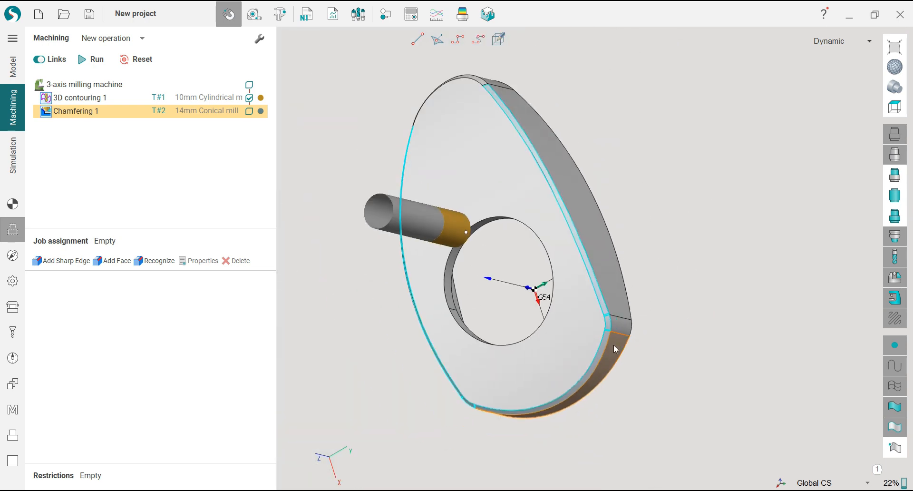
- Add the chamfer face around the rounded narrow end and its small transition faces to the selection
middle_drag(450, 138, 427, 82)
scroll(425, 76, up, 4)
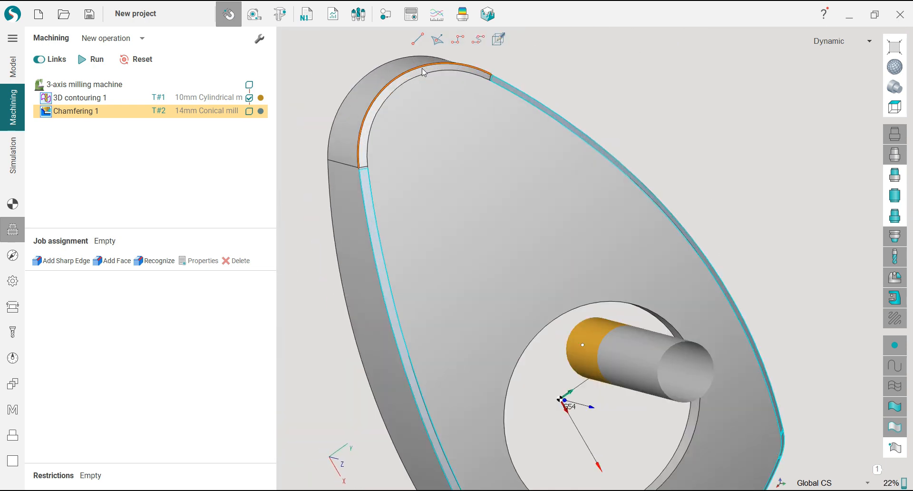
click(424, 69)
scroll(588, 133, down, 3)
middle_drag(622, 255, 598, 277)
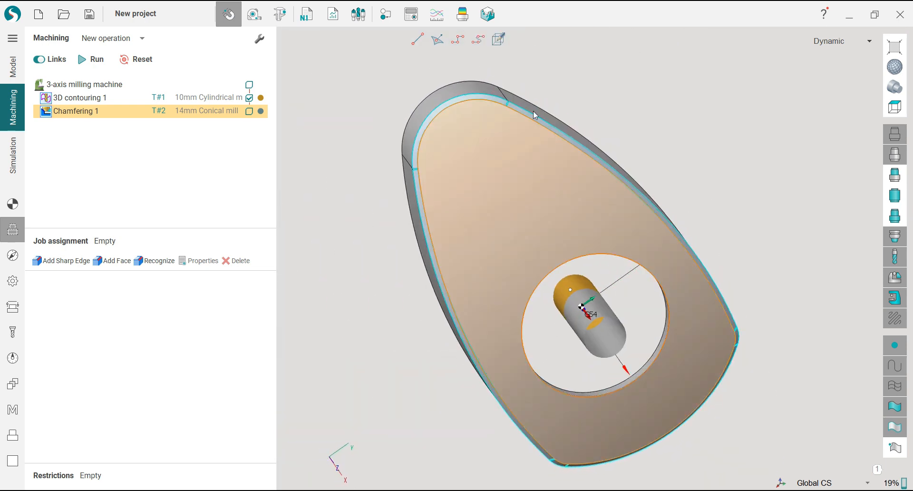
scroll(523, 113, up, 7)
scroll(495, 115, up, 6)
click(470, 125)
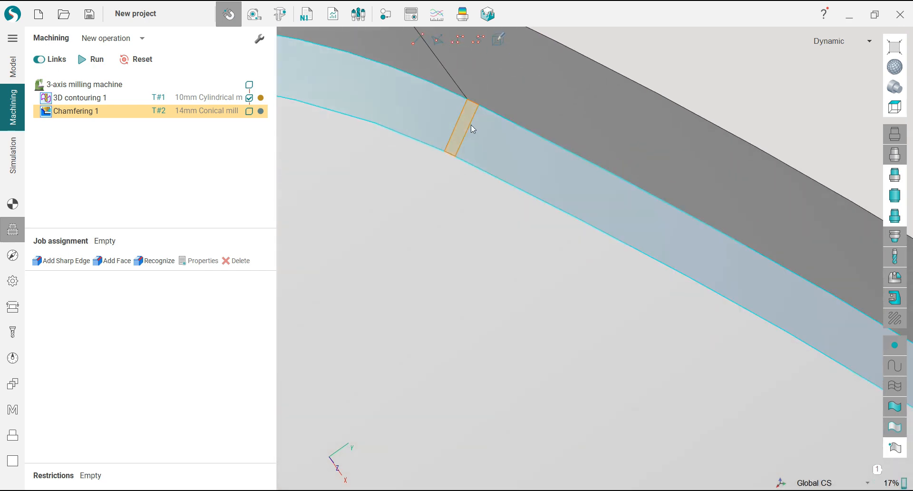
scroll(472, 127, down, 6)
scroll(357, 212, down, 6)
scroll(410, 218, up, 10)
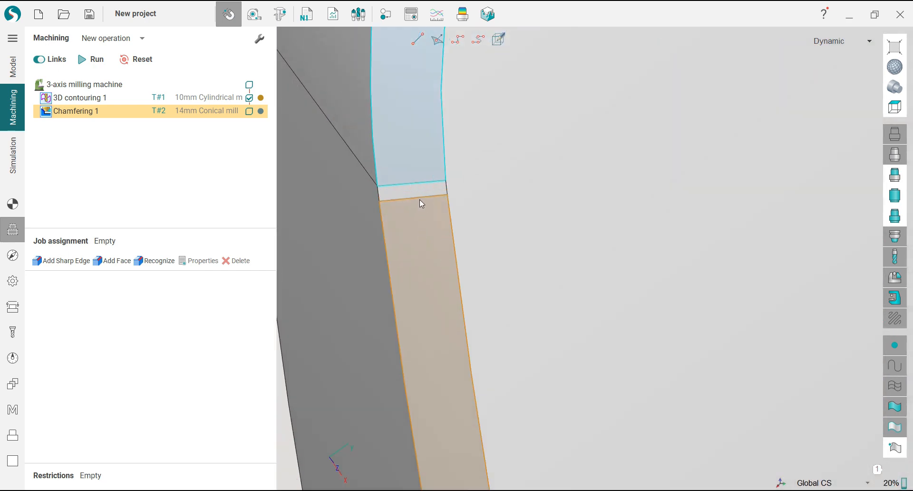
scroll(419, 195, down, 3)
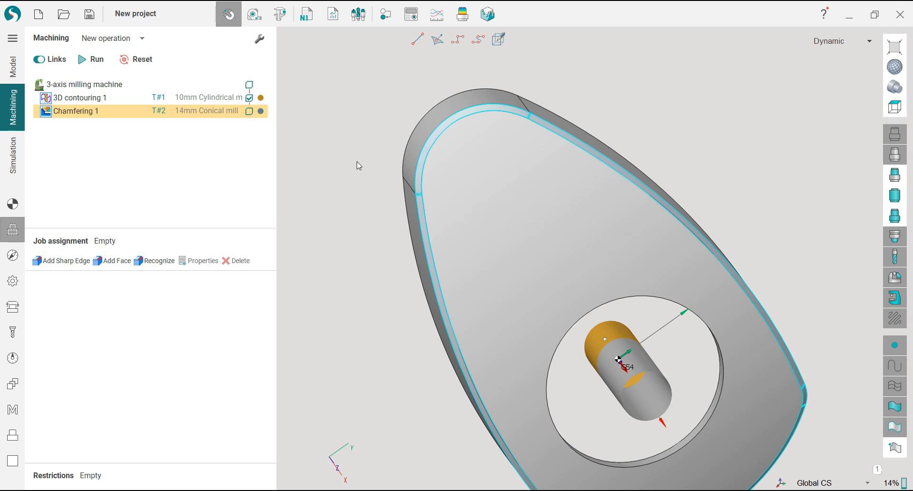
- Add the selected chamfer faces to the chamfering job assignment
middle_drag(357, 162, 357, 162)
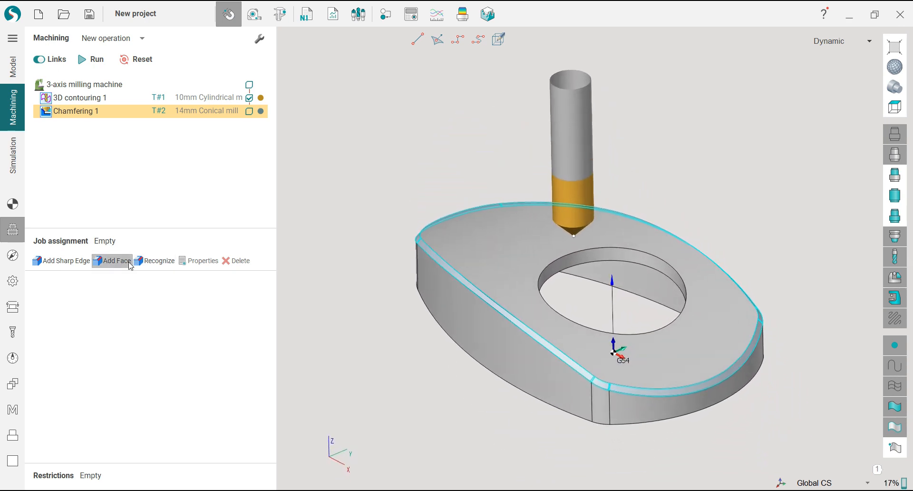
click(113, 261)
middle_drag(376, 173, 376, 212)
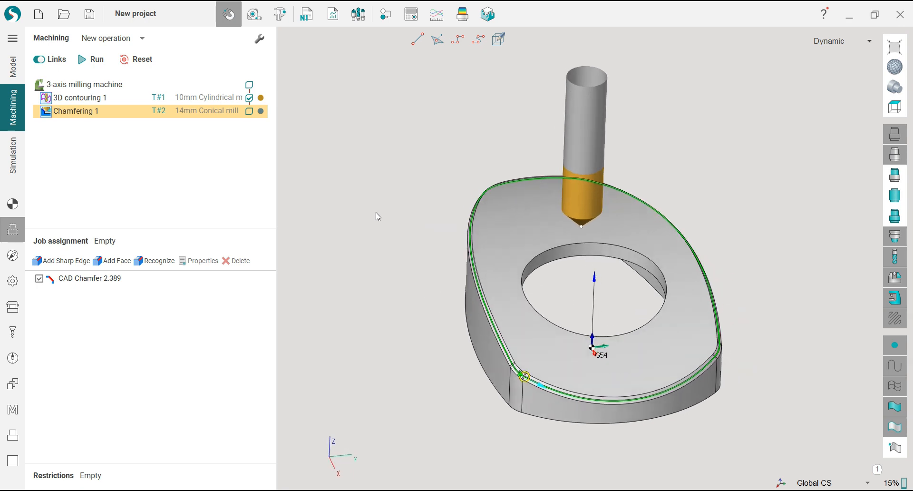
- Try to add the narrow transition face at the chamfer contour's start point to the job assignment
scroll(486, 363, up, 8)
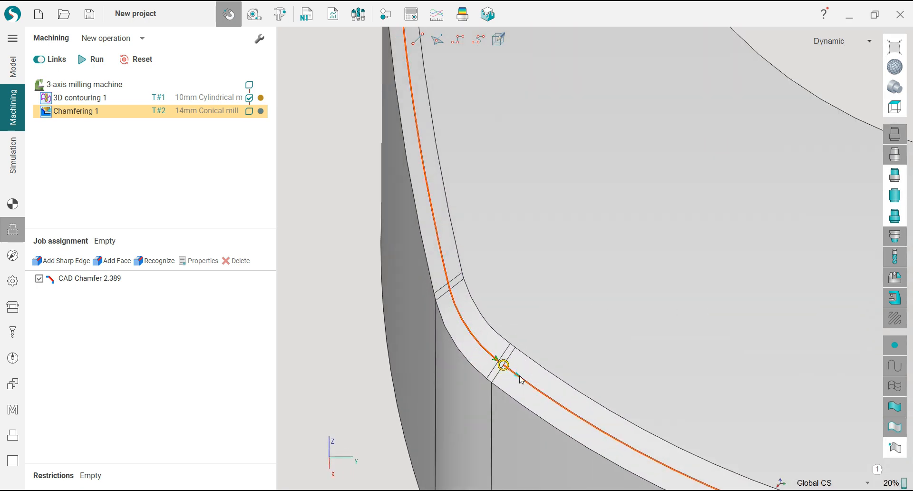
scroll(521, 379, down, 1)
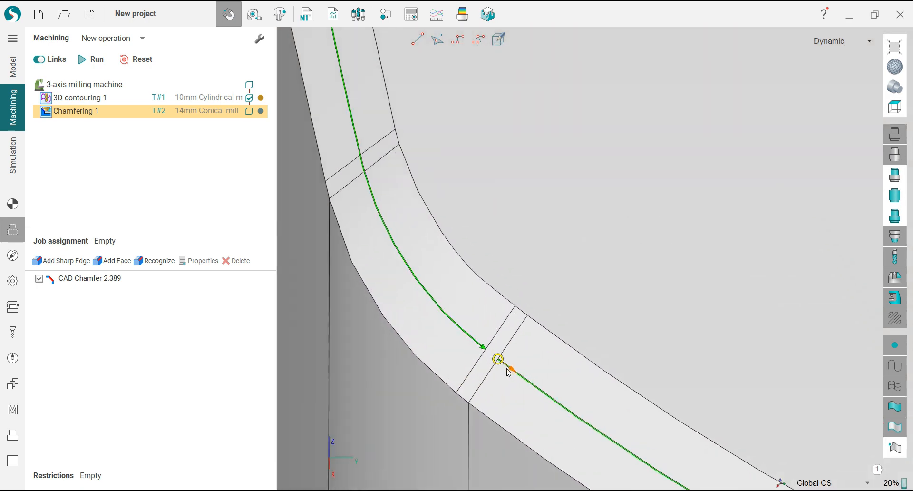
click(504, 344)
click(127, 266)
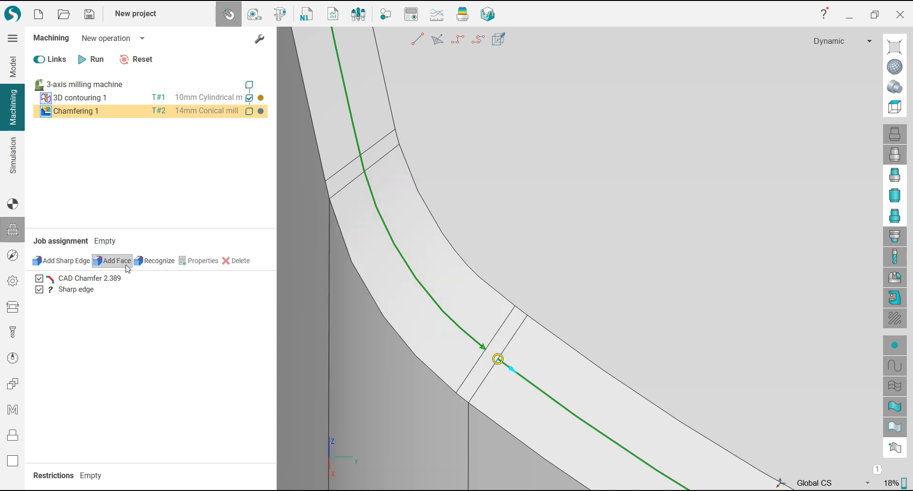
- Delete the sharp edge and the CAD chamfer from the job assignment
click(93, 280)
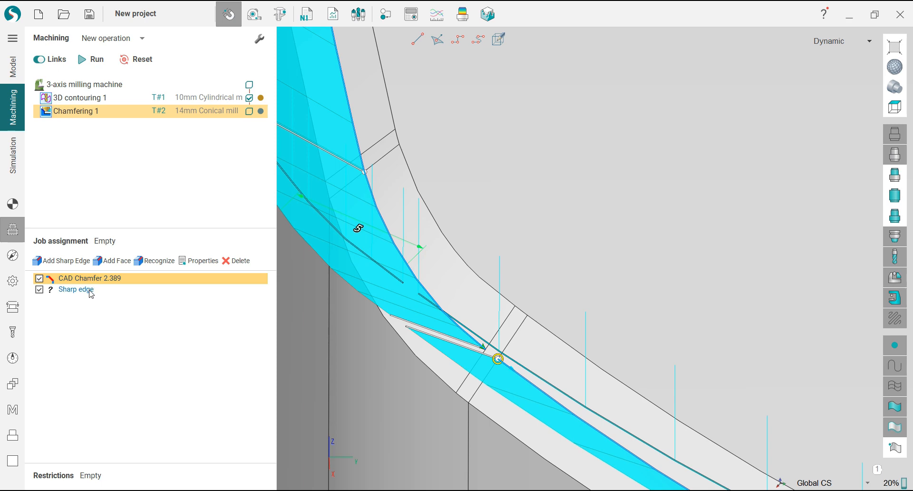
click(76, 290)
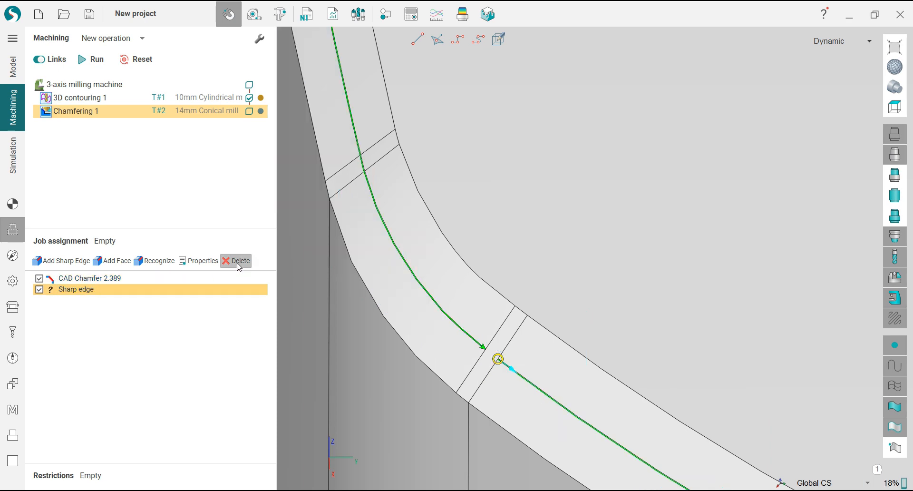
click(237, 262)
click(95, 279)
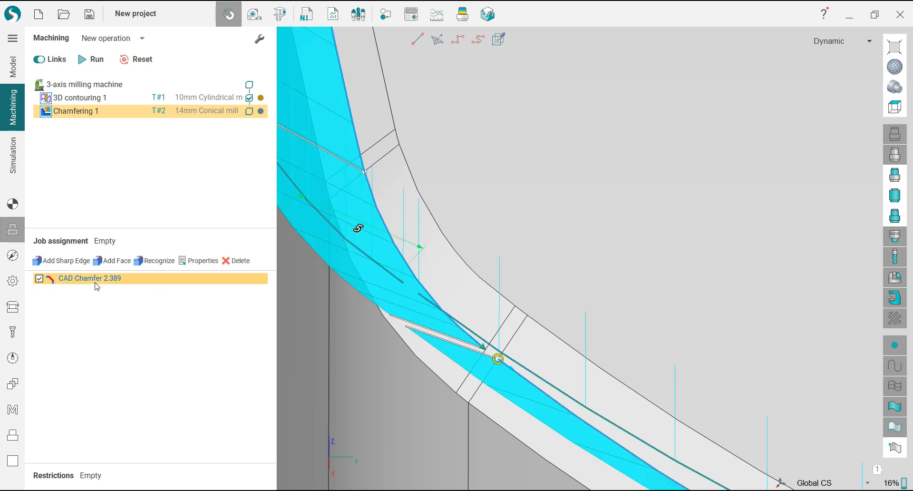
click(235, 260)
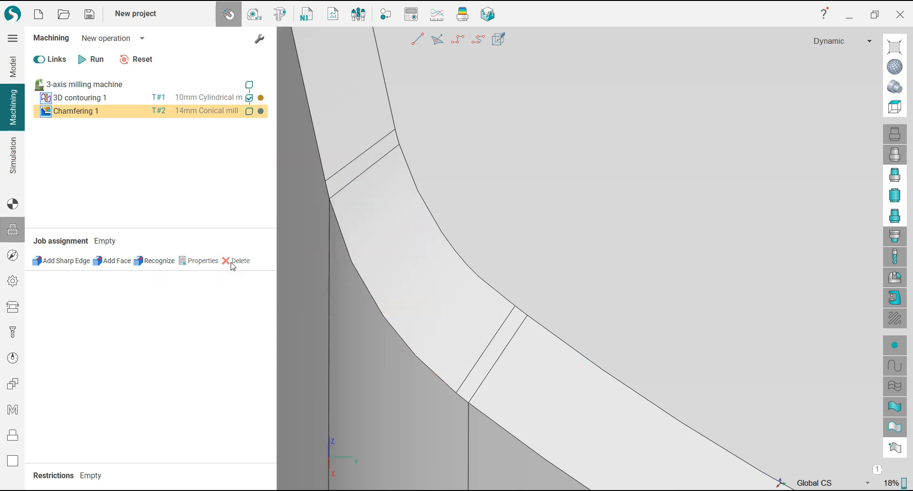
- Select the chamfer faces around both corners of the part's wide end, including all narrow transition faces
mouse_move(515, 346)
mouse_down()
mouse_move(432, 303)
mouse_move(377, 190)
mouse_move(358, 192)
mouse_up()
scroll(366, 285, down, 10)
scroll(585, 278, up, 7)
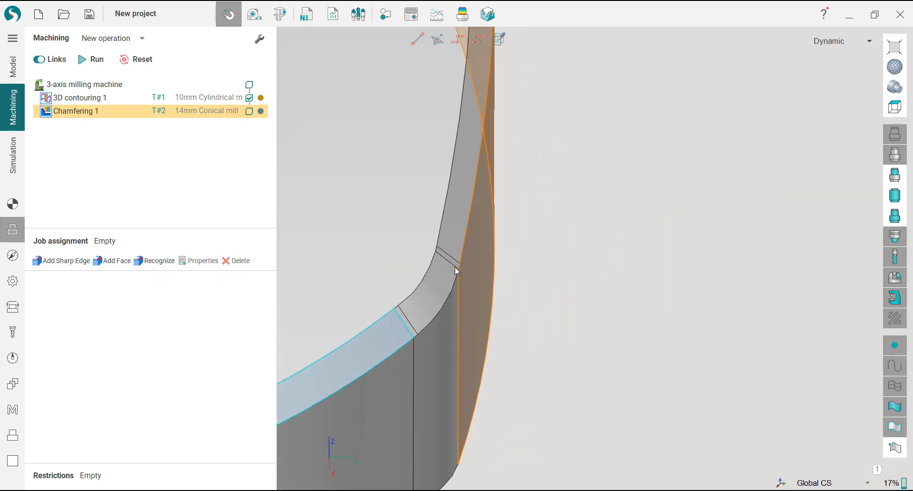
scroll(455, 267, up, 3)
drag(362, 366, 458, 232)
scroll(598, 404, down, 6)
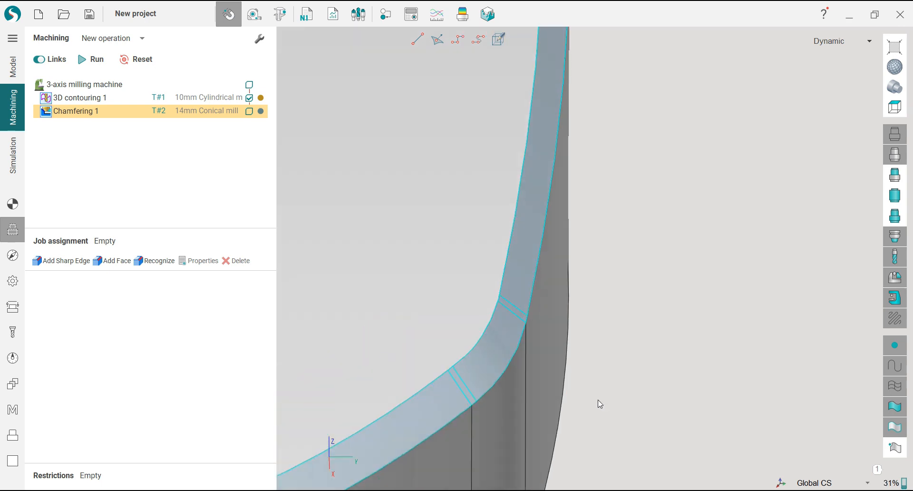
- Add the rounded narrow end's chamfer face and its transition faces to the selection, and check the whole loop
scroll(551, 228, up, 6)
scroll(473, 283, up, 3)
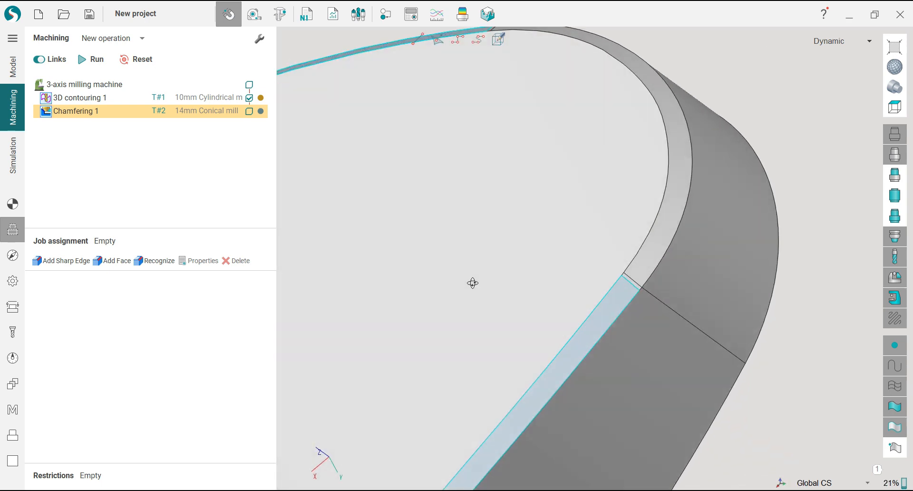
scroll(646, 278, up, 2)
click(646, 279)
scroll(547, 376, down, 5)
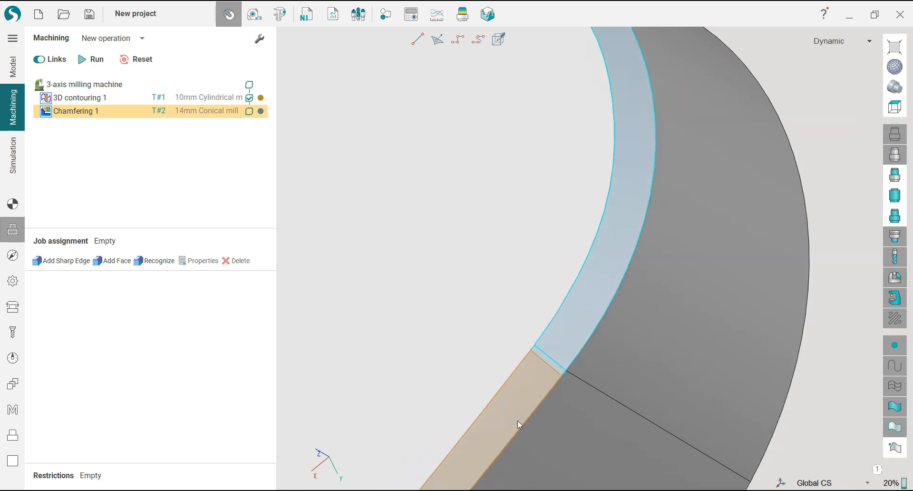
scroll(476, 257, up, 6)
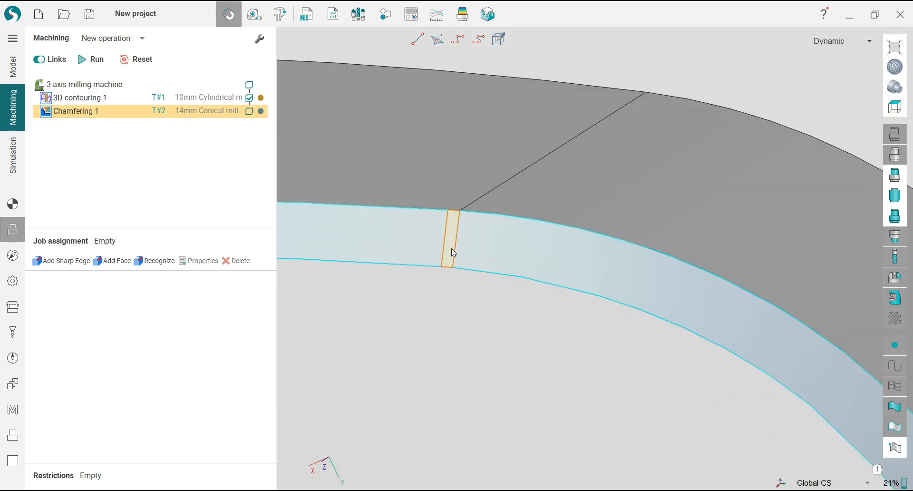
scroll(667, 134, down, 8)
middle_drag(630, 159, 656, 107)
scroll(614, 164, down, 3)
scroll(405, 210, up, 6)
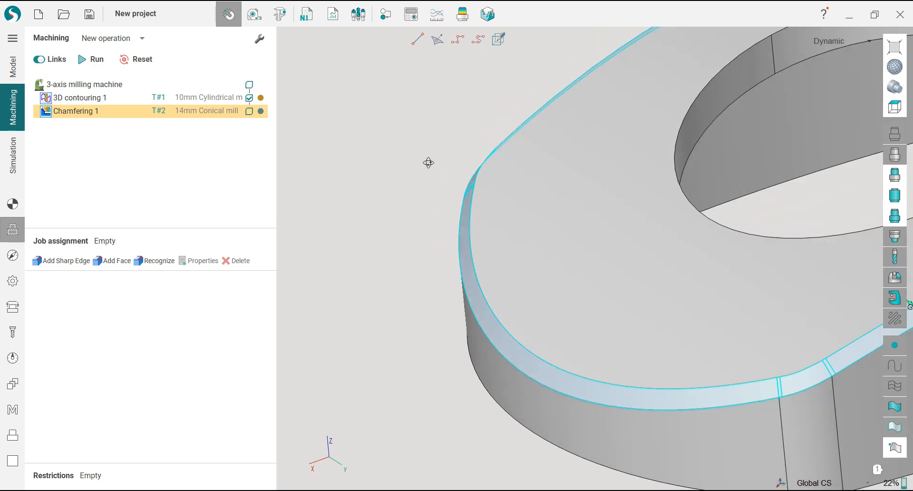
middle_drag(428, 161, 600, 138)
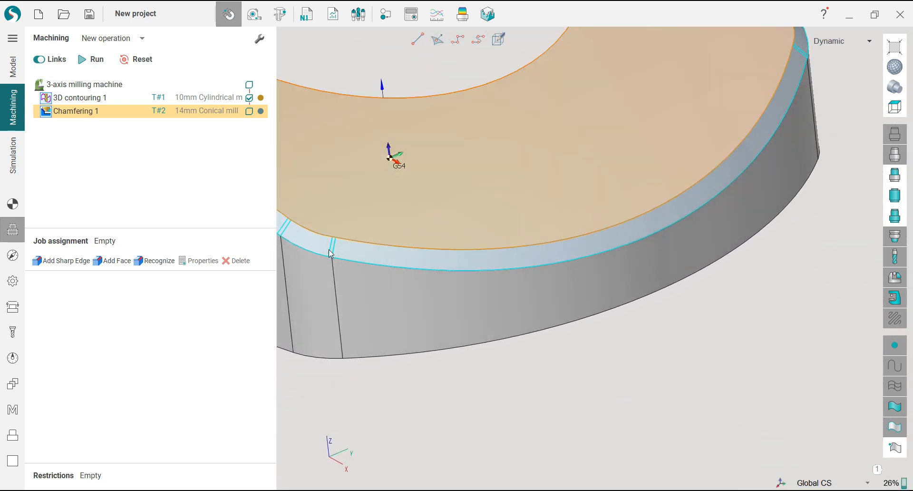
- Add the selected chamfer faces to the job assignment as one CAD chamfer and check its contour around the part
click(106, 265)
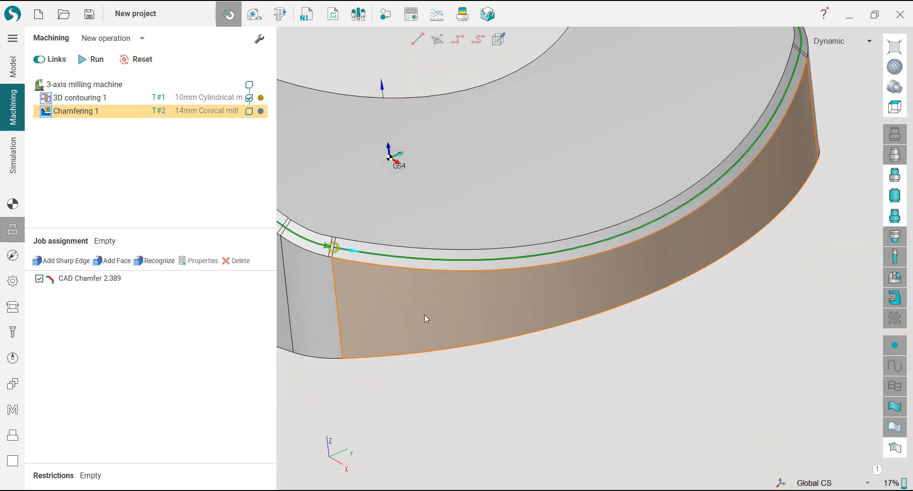
scroll(476, 343, down, 3)
scroll(645, 352, down, 2)
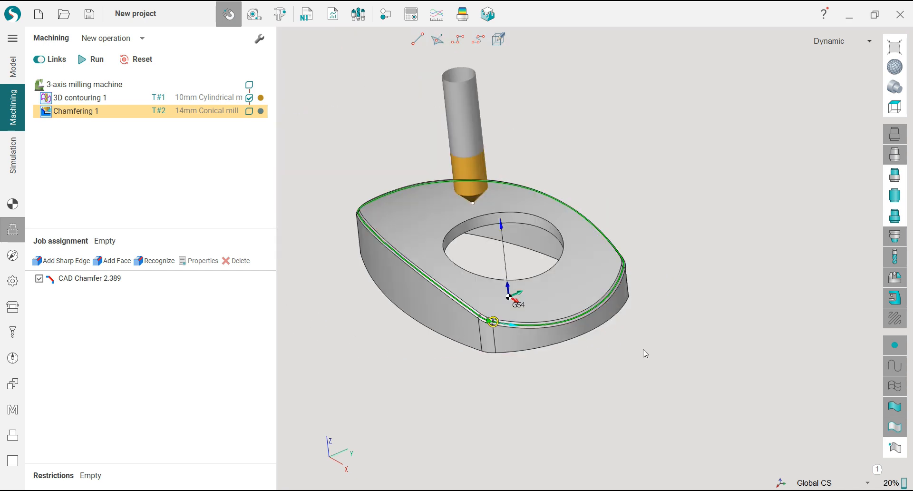
scroll(441, 264, up, 3)
mouse_move(440, 262)
middle_down()
mouse_move(478, 249)
mouse_move(449, 264)
middle_up()
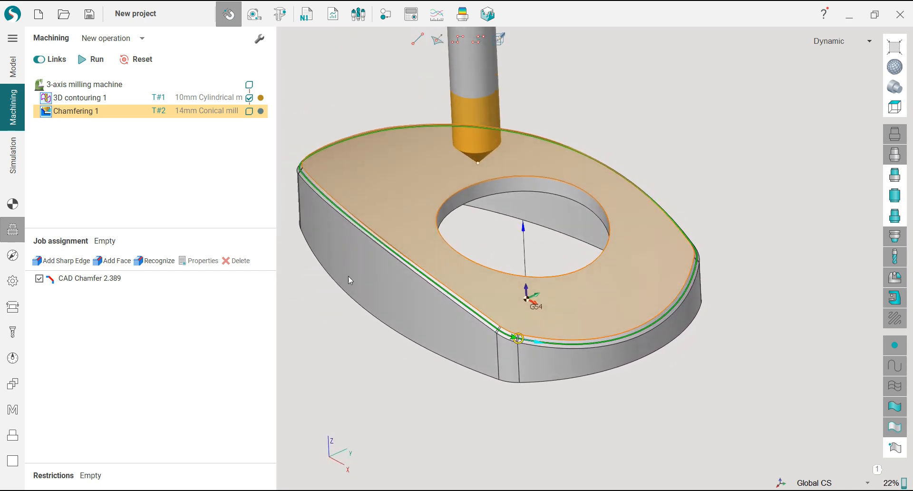
- Set the chamfering operation's tolerance to 0.01 mm, leaving the strategy settings as they are
click(16, 260)
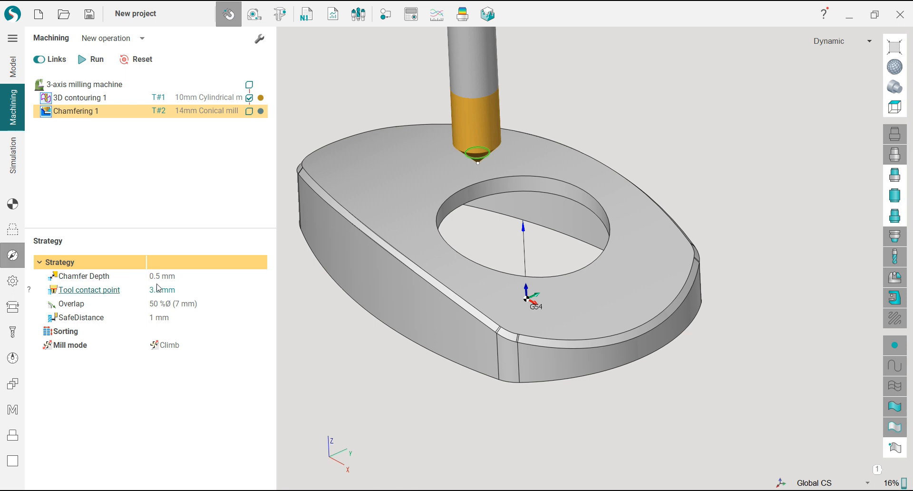
click(17, 284)
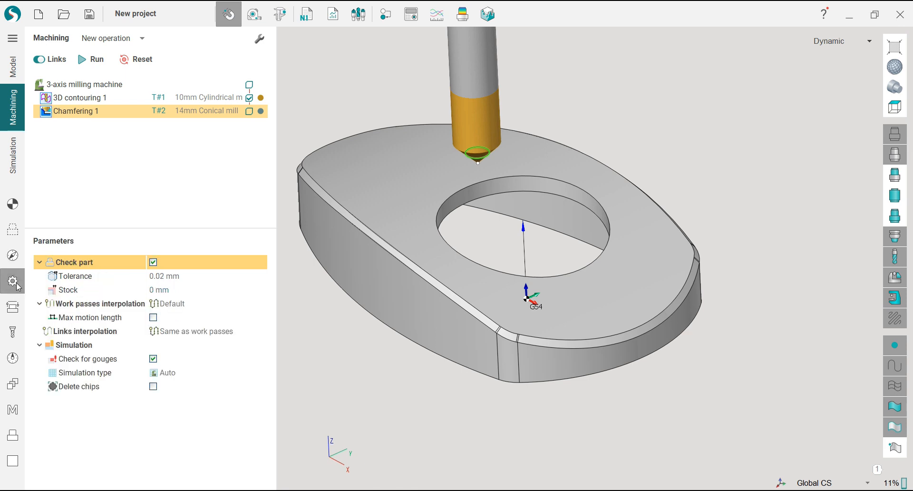
click(15, 257)
click(167, 291)
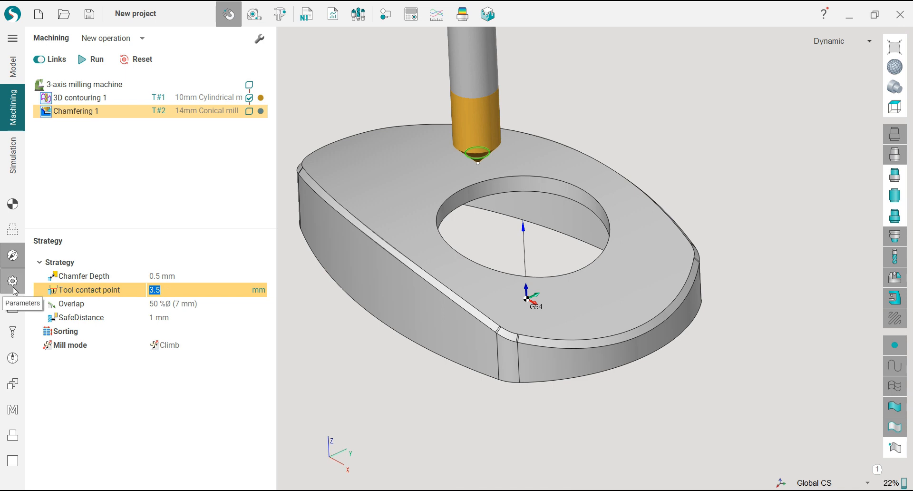
click(13, 282)
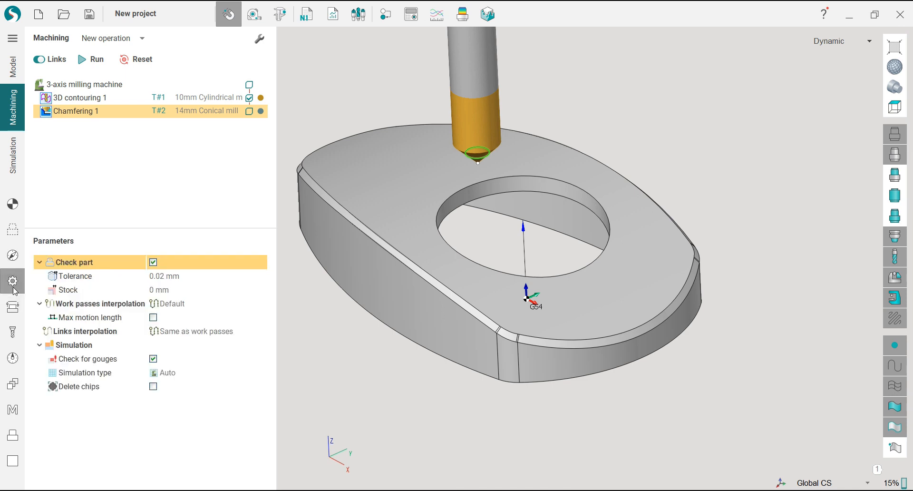
click(181, 279)
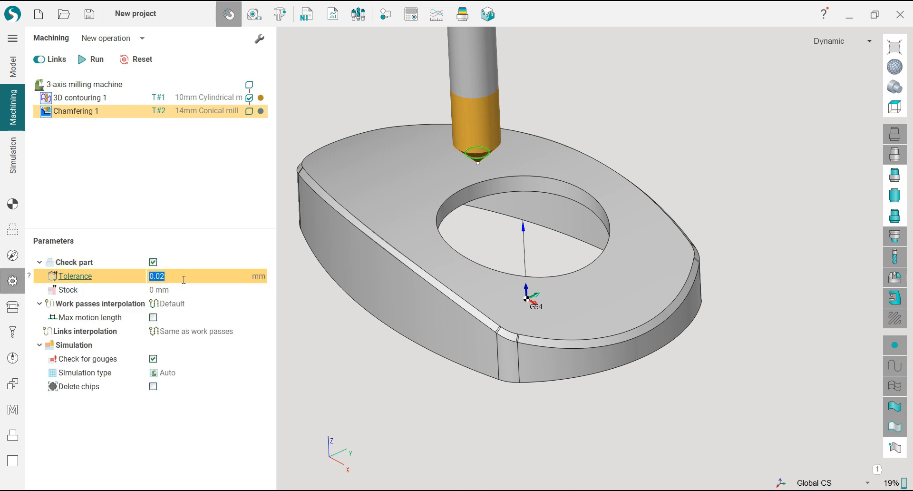
click(18, 312)
- Review the chamfering tool, feeds and link settings, and calculate the toolpath to inspect it around the part
click(19, 338)
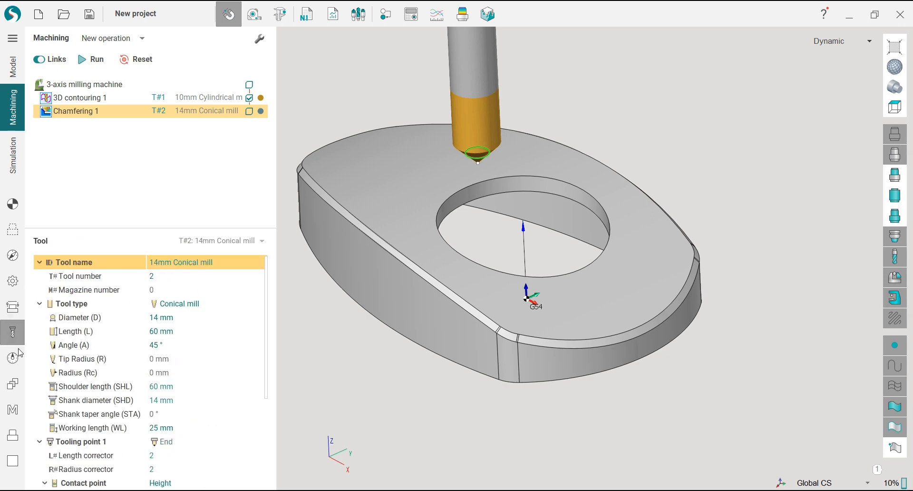
click(19, 360)
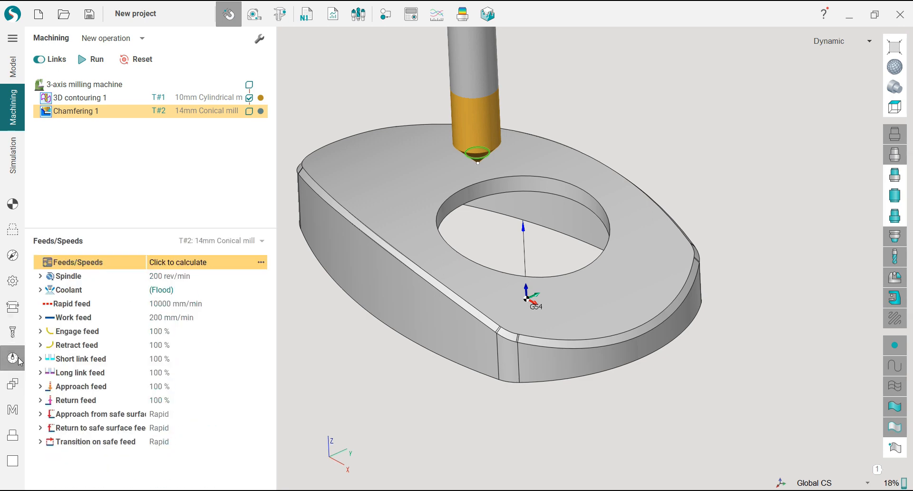
click(20, 313)
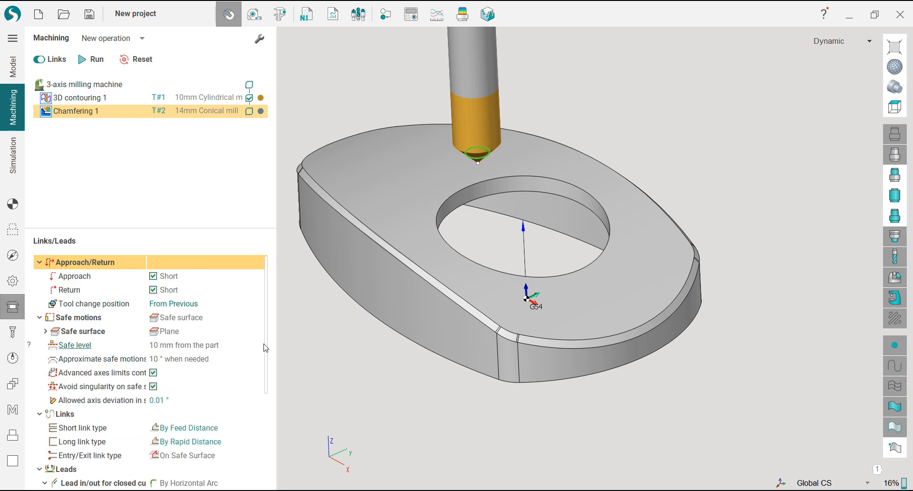
drag(266, 347, 268, 393)
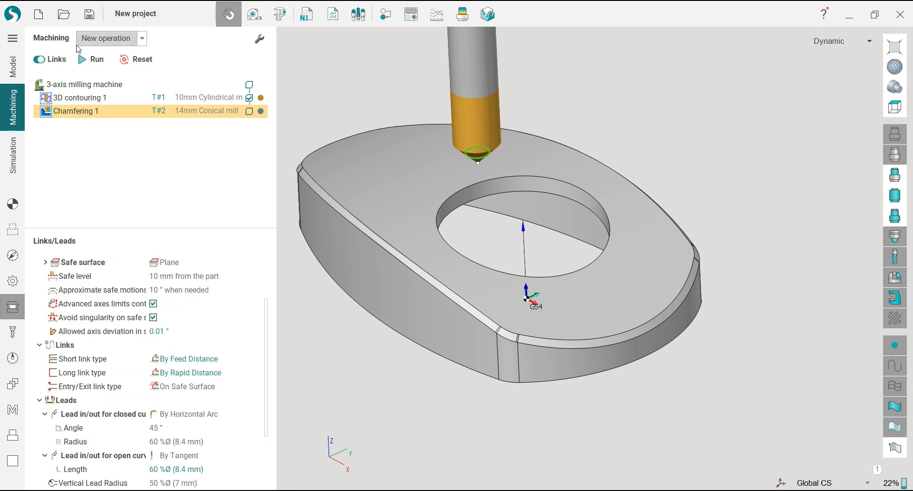
click(92, 60)
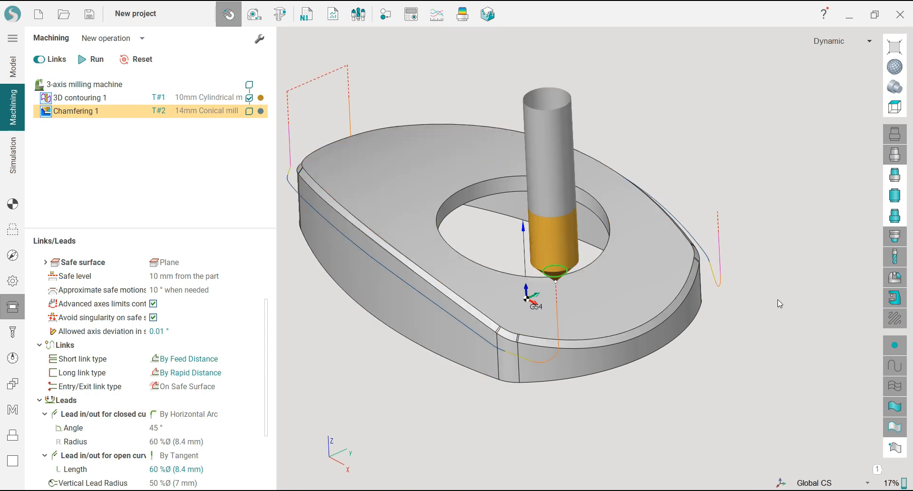
scroll(785, 302, down, 2)
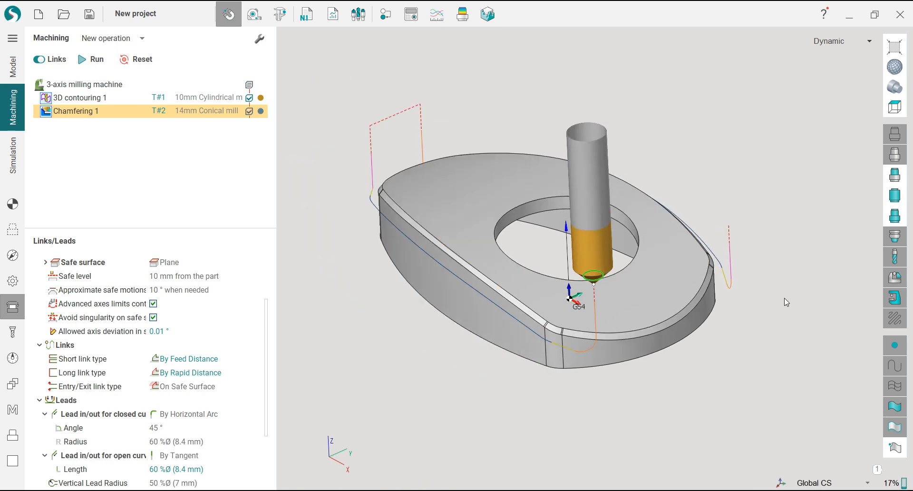
scroll(367, 189, up, 1)
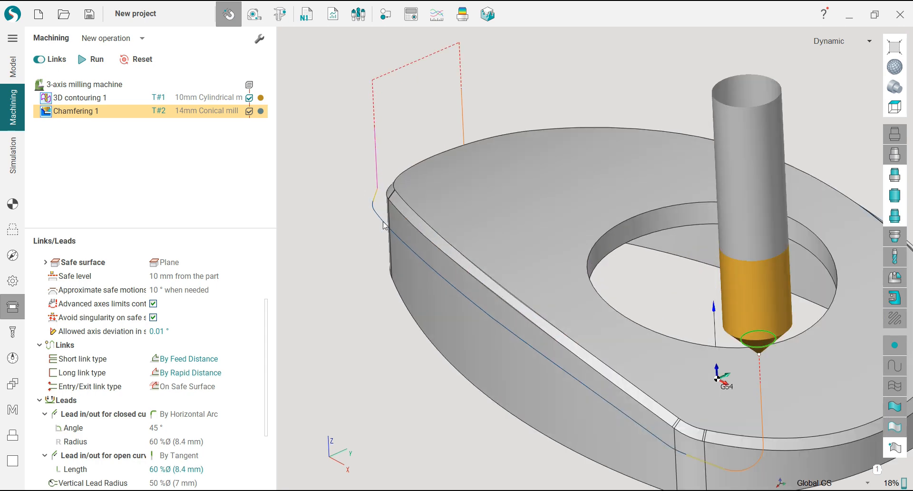
middle_drag(391, 178, 406, 232)
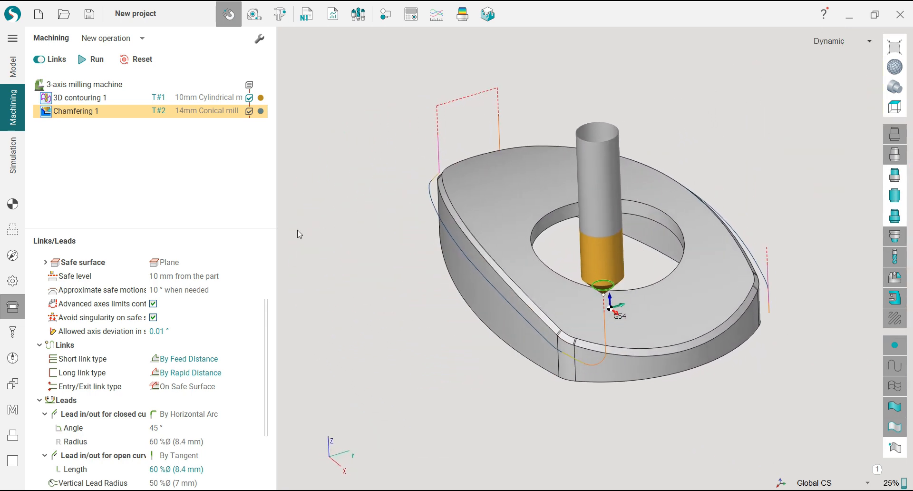
- Turn off the part check for the chamfering operation and recalculate its toolpath
click(12, 281)
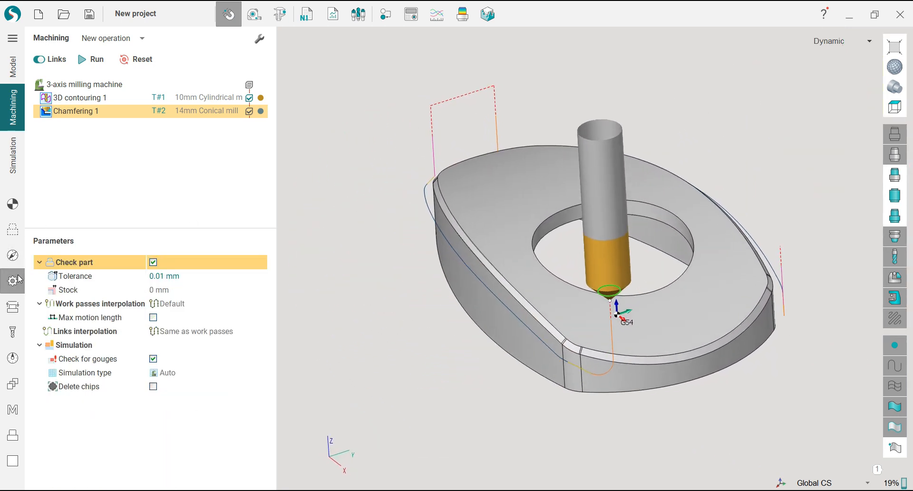
click(154, 263)
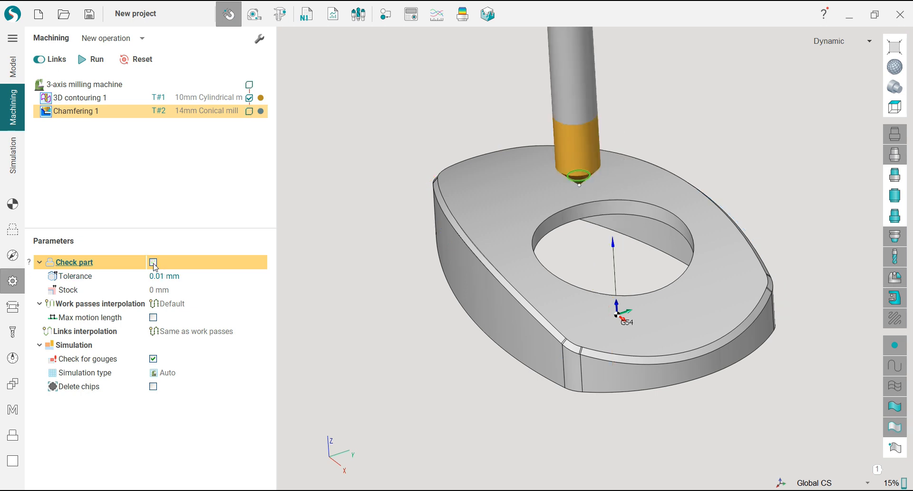
click(94, 59)
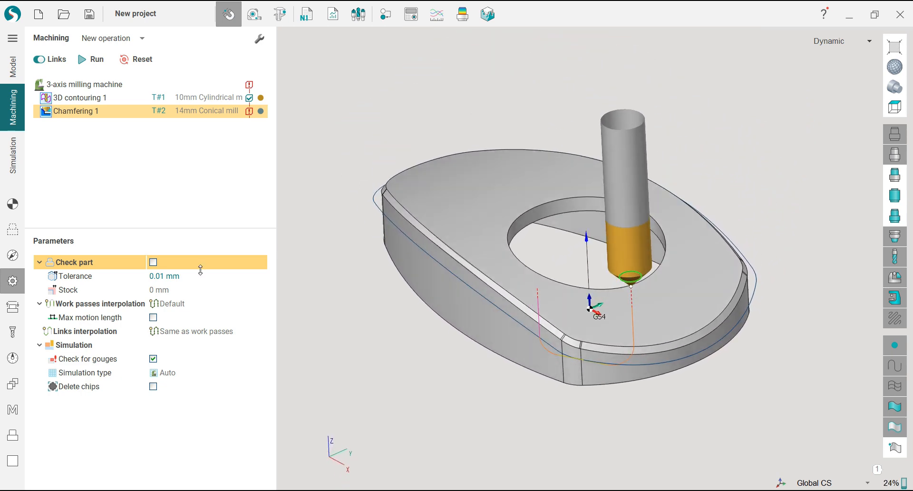
- Keep the closed-curve lead in/out at By Horizontal Arc and set the open-curve lead in/out to By Horizontal Arc
click(20, 310)
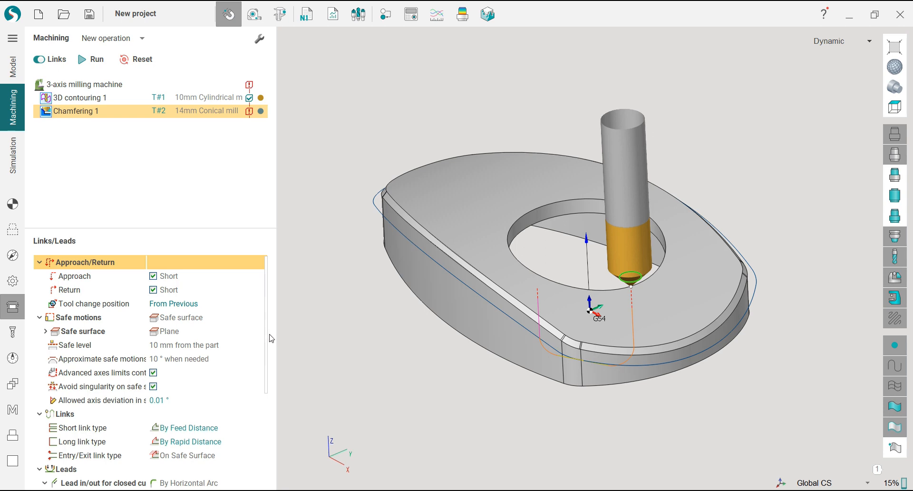
scroll(267, 361, down, 4)
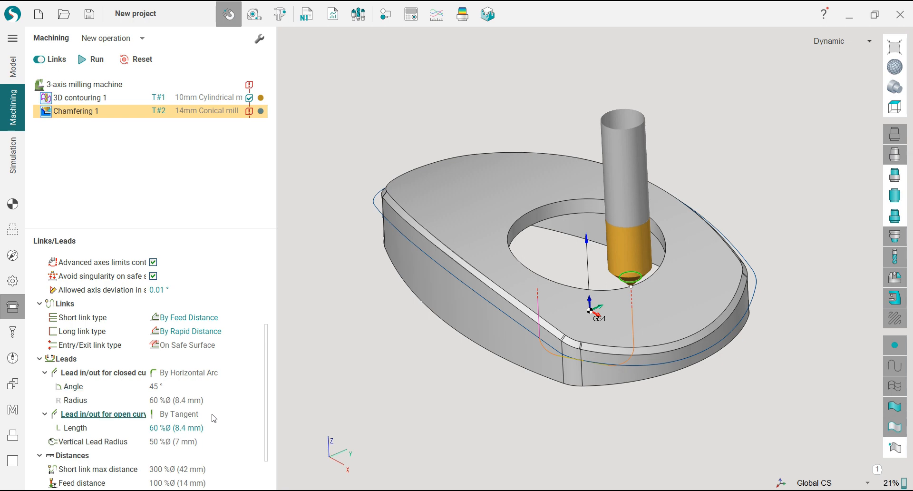
click(210, 373)
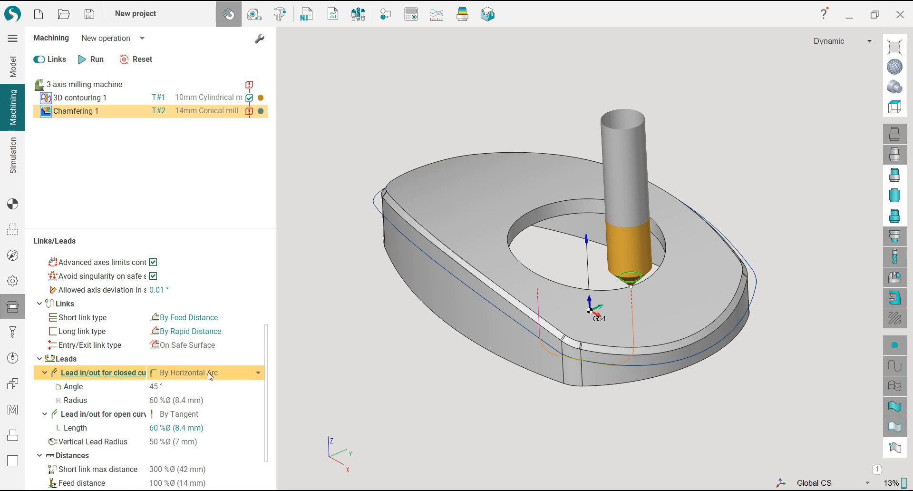
click(210, 374)
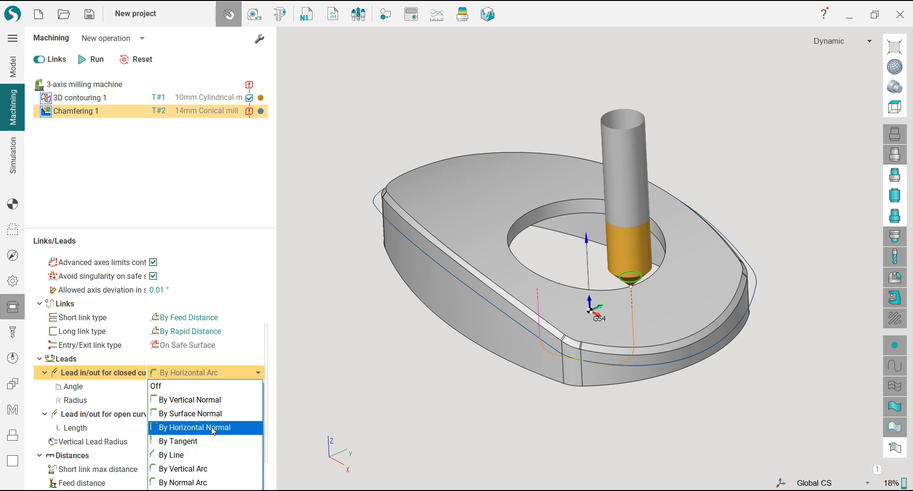
click(214, 490)
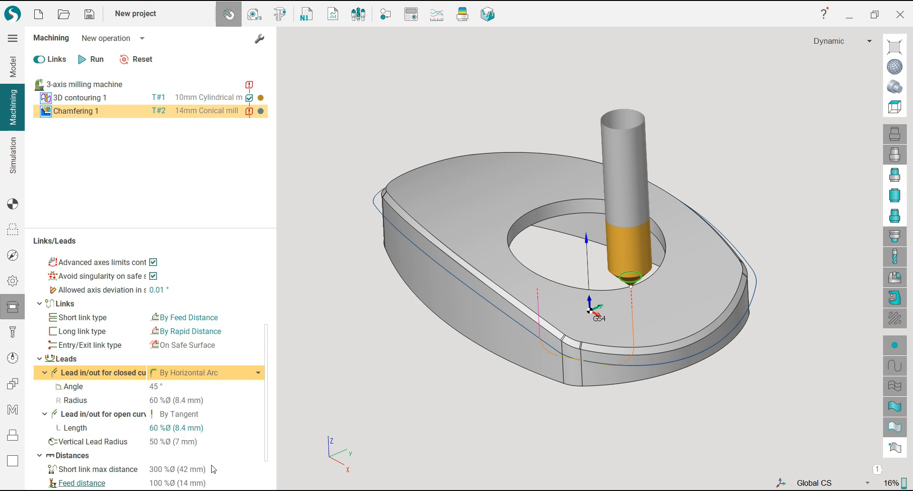
click(205, 417)
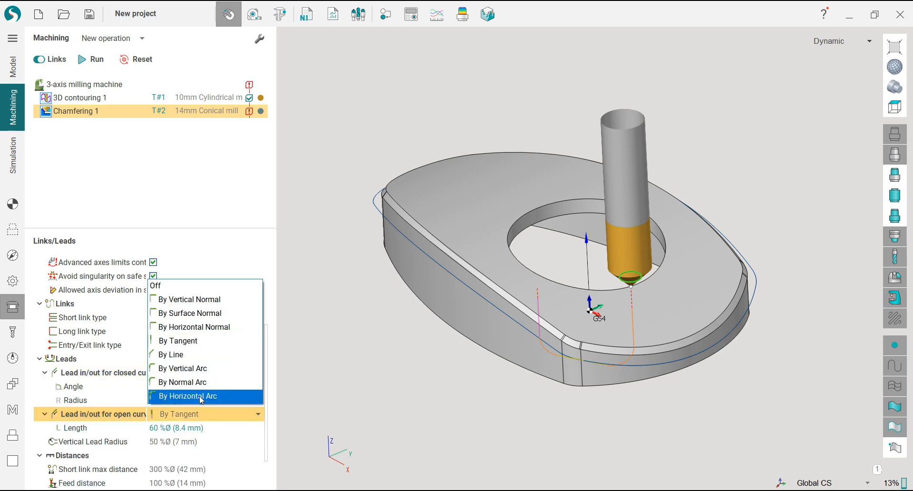
click(201, 396)
- Set the closed-curve lead arc to a 90° angle and 40 %Ø radius, and recalculate the toolpath to inspect the leads
click(198, 388)
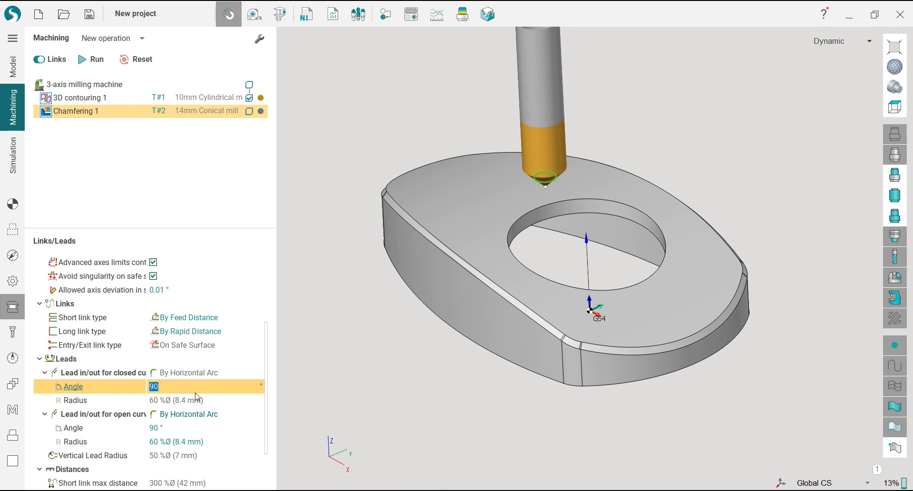
click(196, 400)
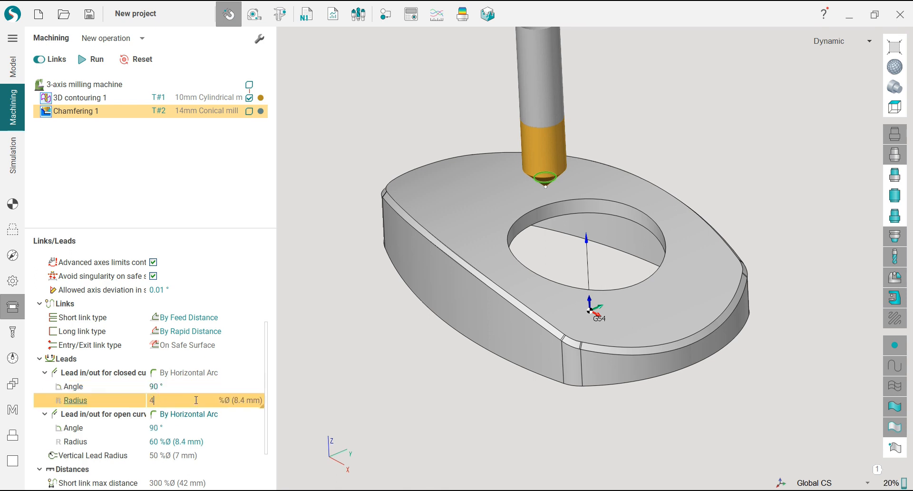
click(101, 62)
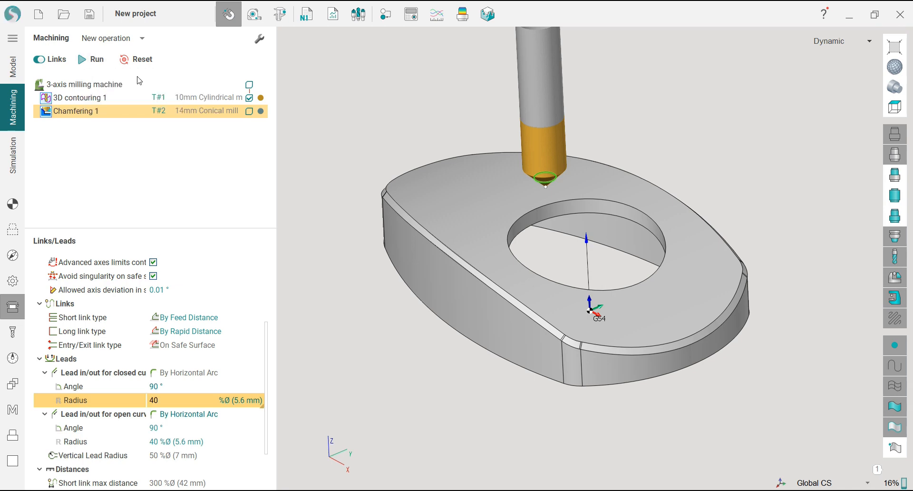
scroll(593, 416, up, 5)
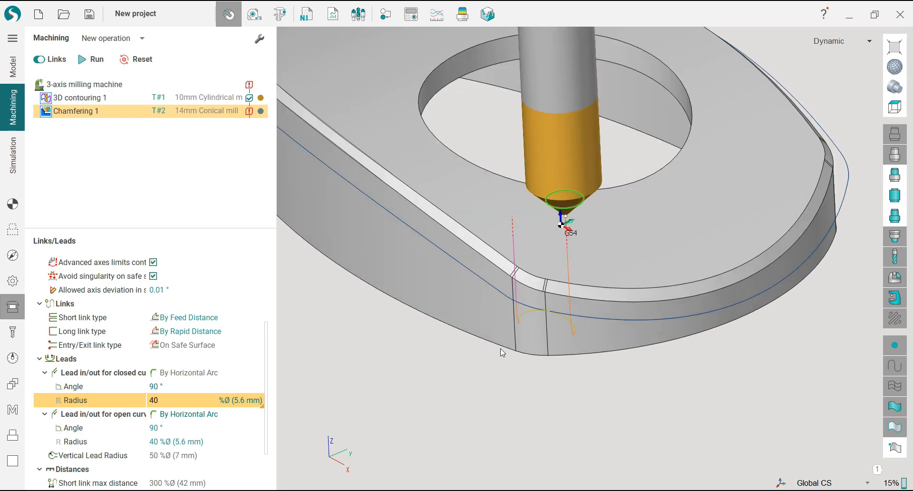
scroll(534, 279, up, 4)
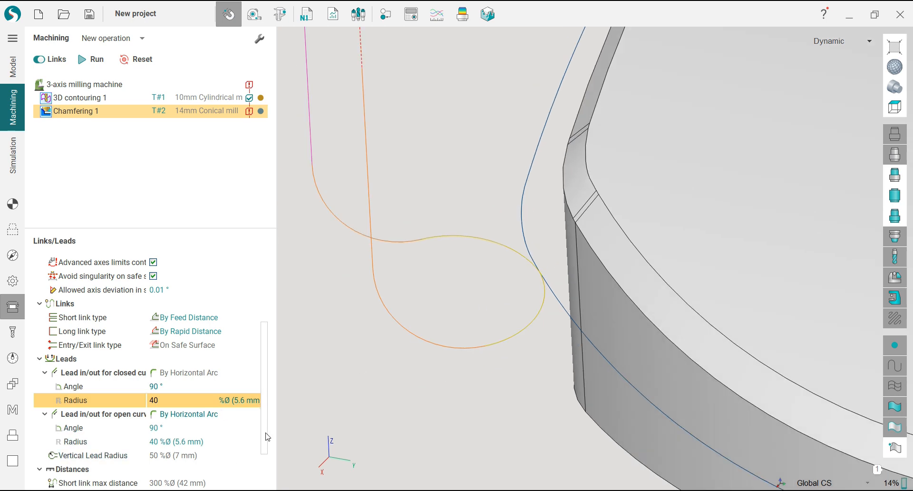
- Set the feed distance to 50 %Ø and recalculate the chamfering toolpath to inspect the approach and return
scroll(268, 441, down, 3)
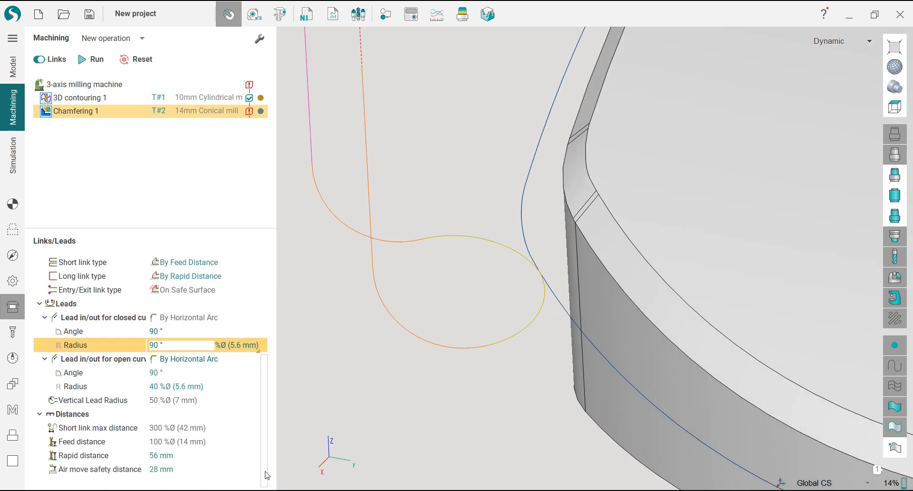
click(225, 447)
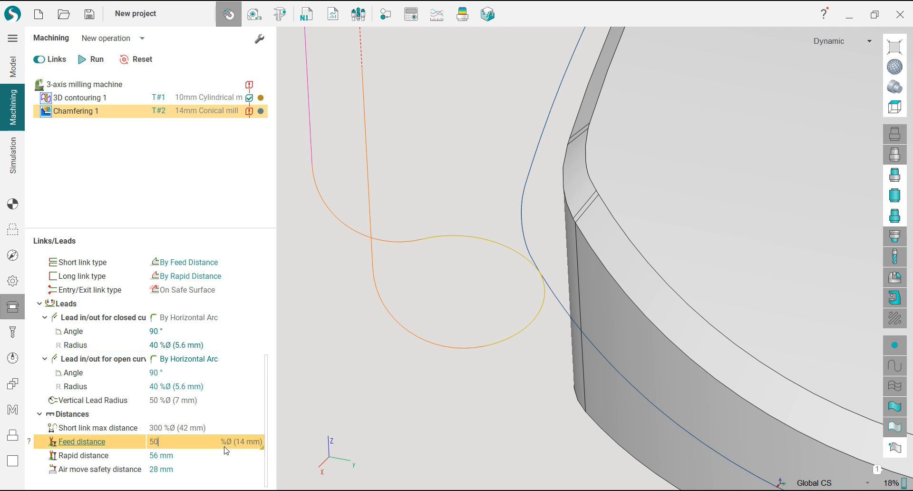
key(Return)
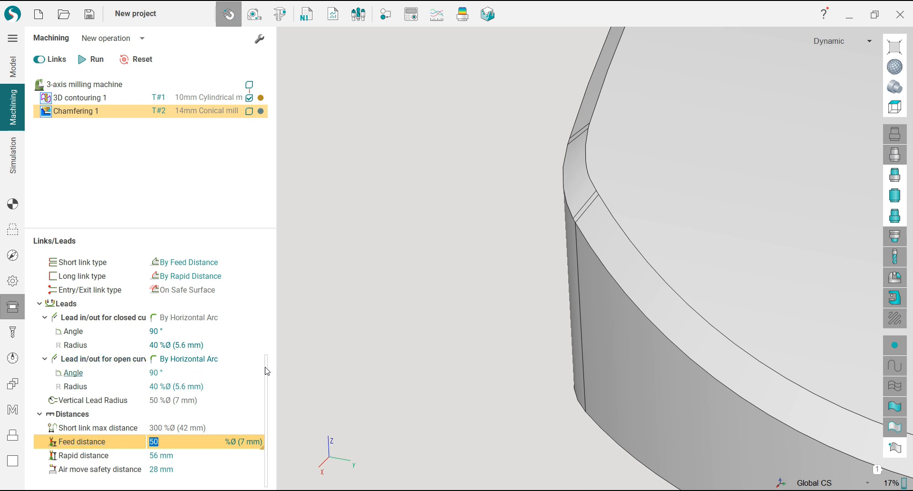
scroll(268, 367, up, 3)
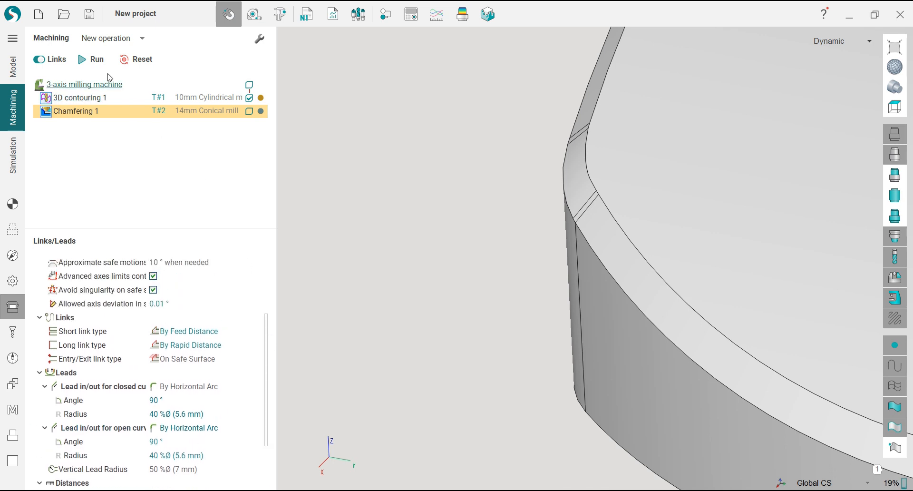
click(91, 59)
scroll(412, 252, down, 3)
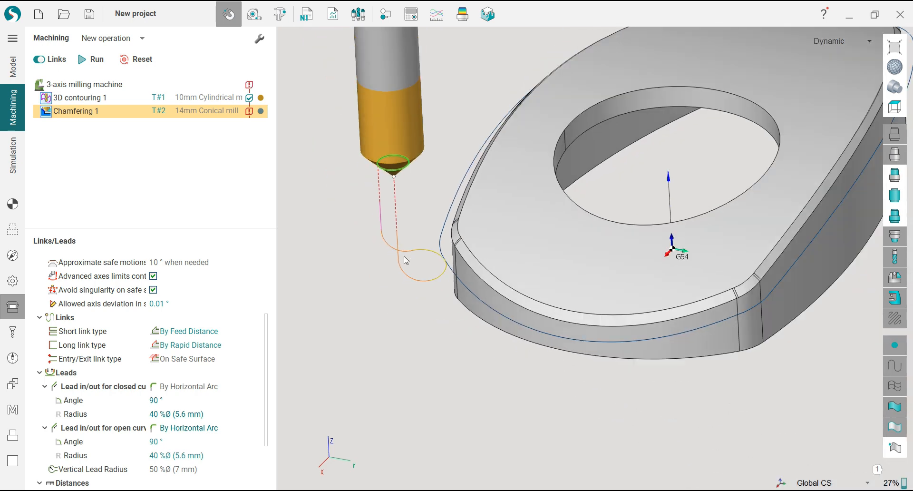
- Open the simulation, hide the workpiece, and check the conical mill's position at several points along the chamfering toolpath
scroll(406, 260, down, 3)
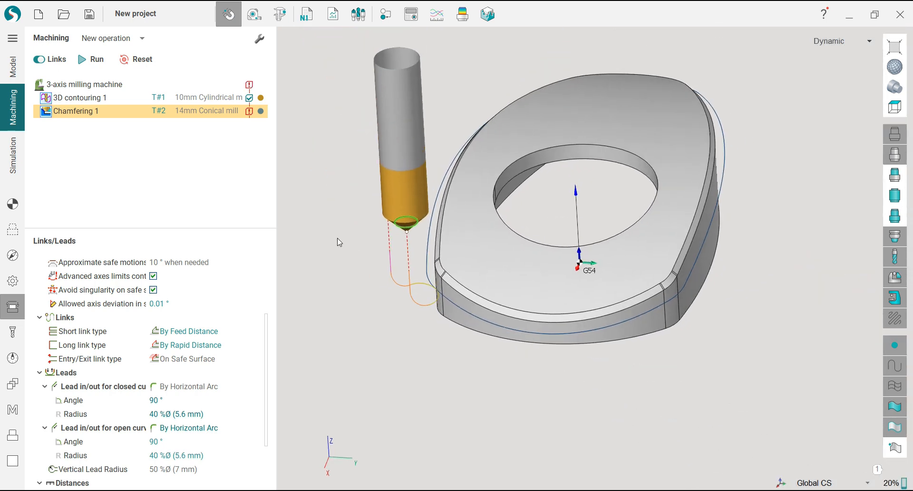
click(18, 155)
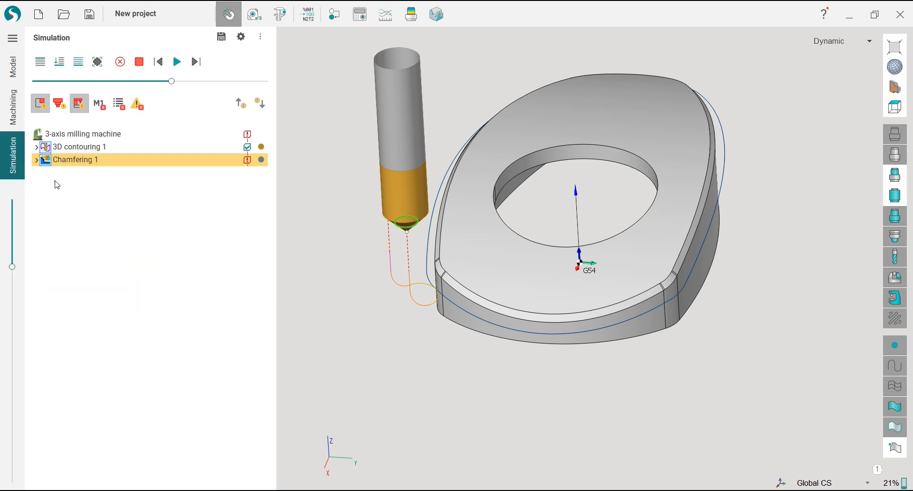
click(895, 318)
click(901, 323)
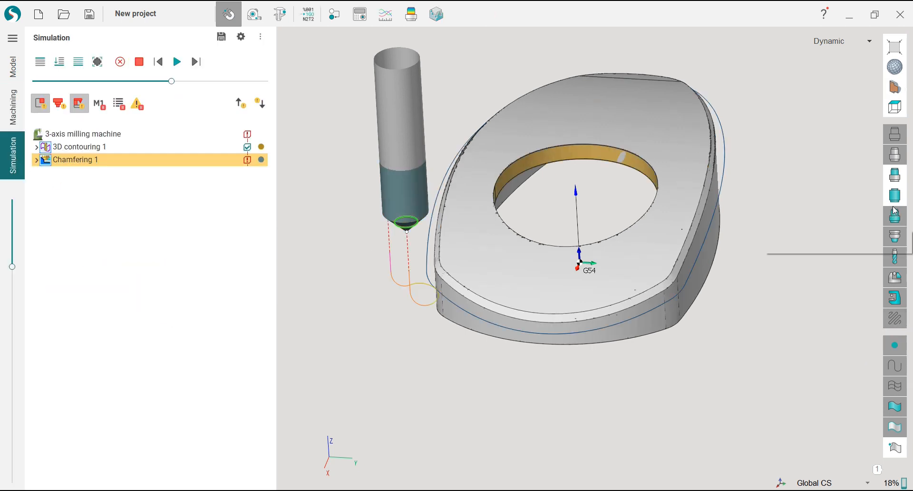
scroll(418, 284, up, 5)
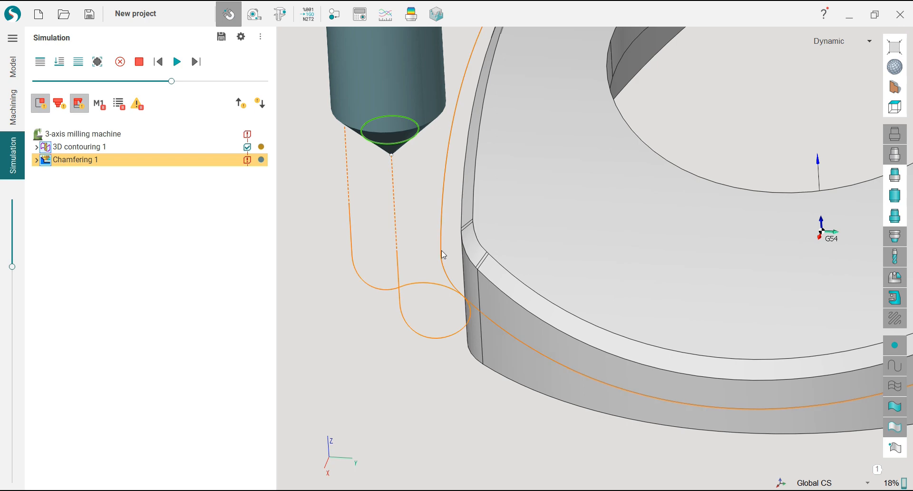
click(442, 247)
click(443, 246)
mouse_move(443, 246)
middle_down()
mouse_move(421, 186)
mouse_move(404, 184)
mouse_move(430, 202)
middle_up()
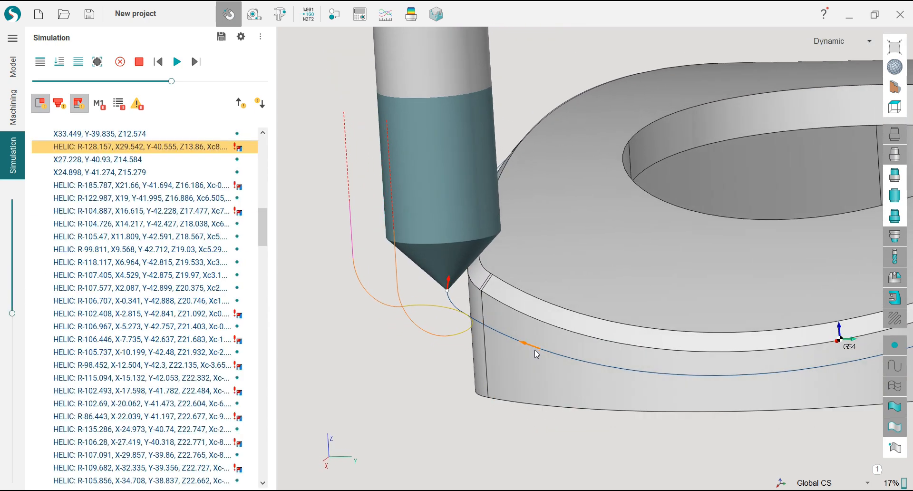
click(552, 352)
mouse_move(553, 352)
middle_down()
mouse_move(449, 308)
mouse_move(408, 308)
mouse_move(464, 318)
mouse_move(465, 302)
mouse_move(535, 324)
middle_up()
scroll(466, 304, down, 4)
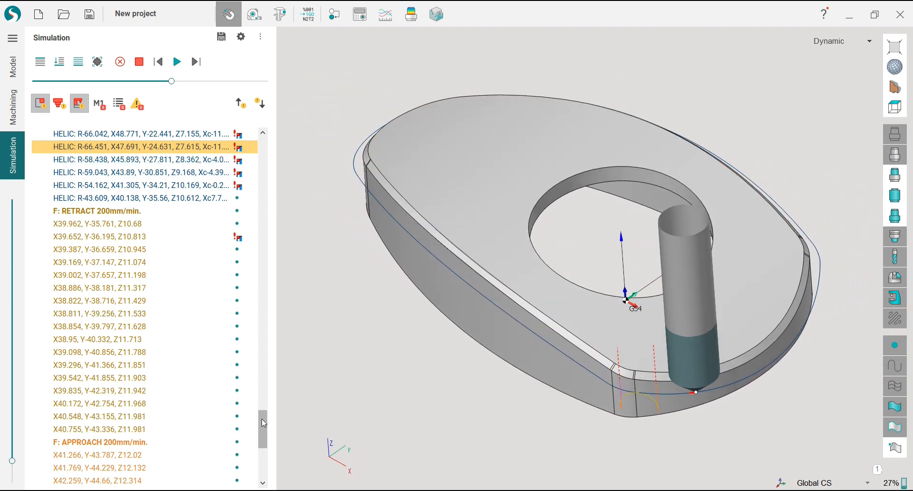
- Return to the start of Chamfering 1, show the workpiece again, and simulate the operation at a higher speed
drag(264, 424, 264, 152)
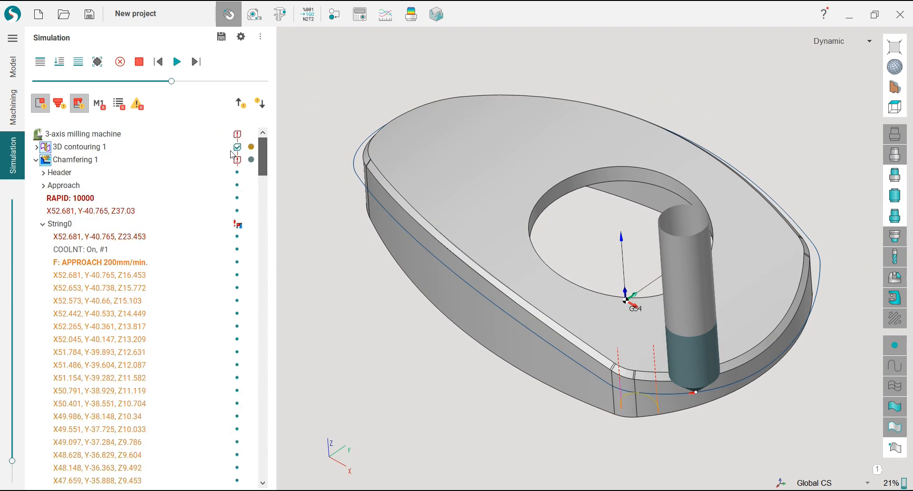
click(37, 162)
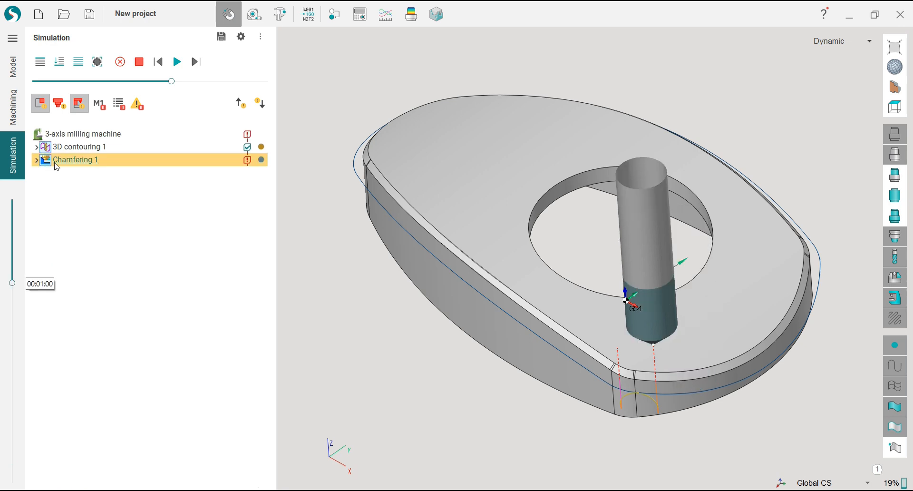
click(896, 219)
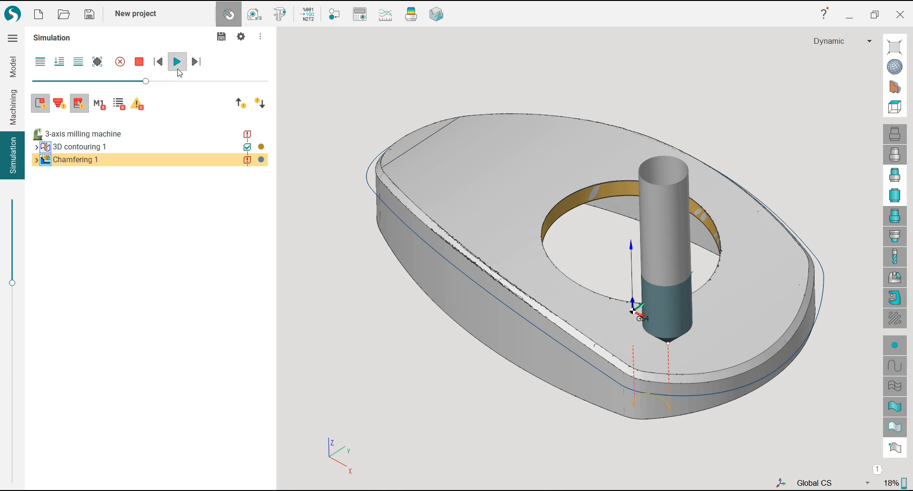
click(178, 69)
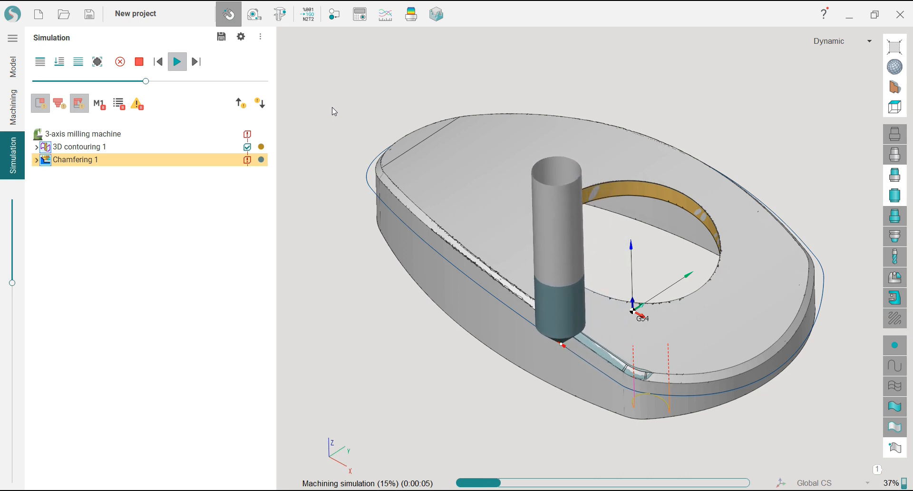
drag(147, 81, 183, 82)
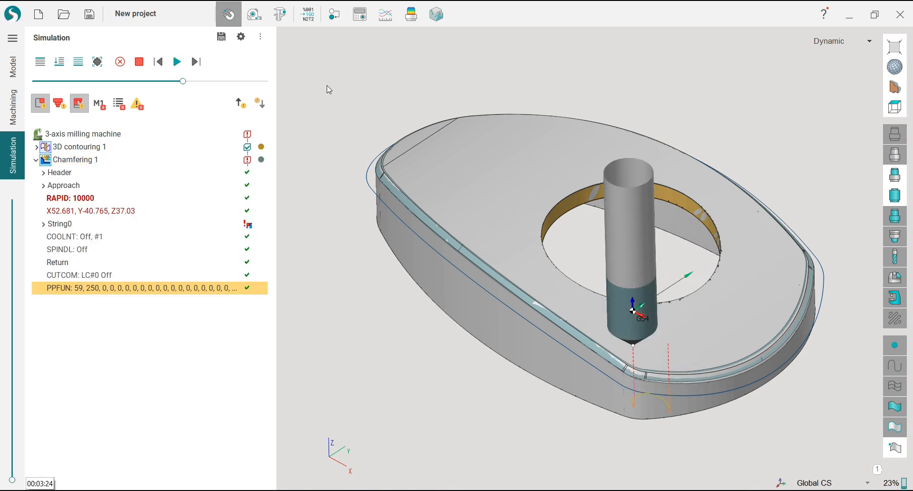
- Inspect the simulated chamfer at the lead-in end with the geometry model hidden, and restore the model's visibility
scroll(383, 162, up, 2)
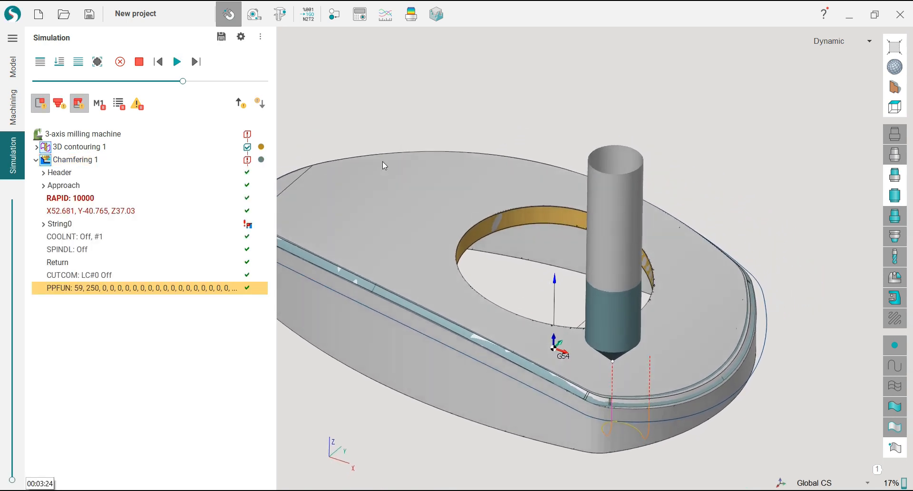
scroll(624, 425, up, 1)
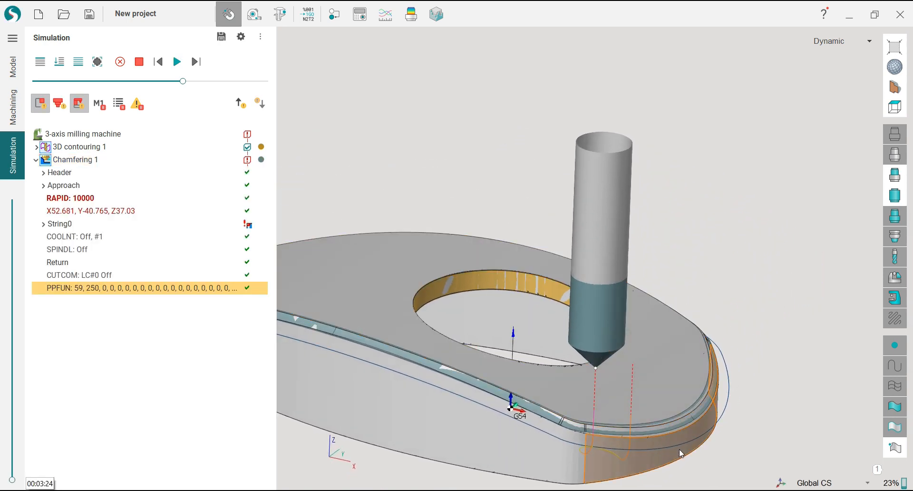
scroll(680, 449, up, 3)
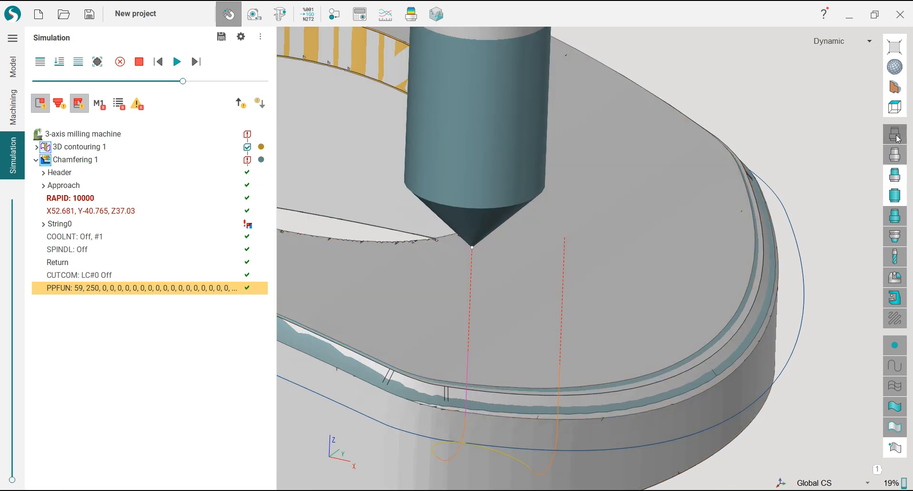
click(895, 156)
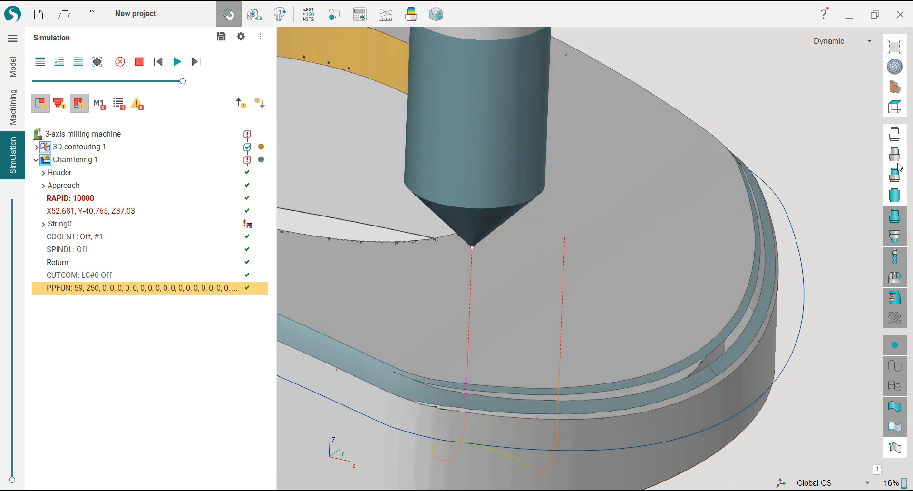
scroll(759, 272, down, 2)
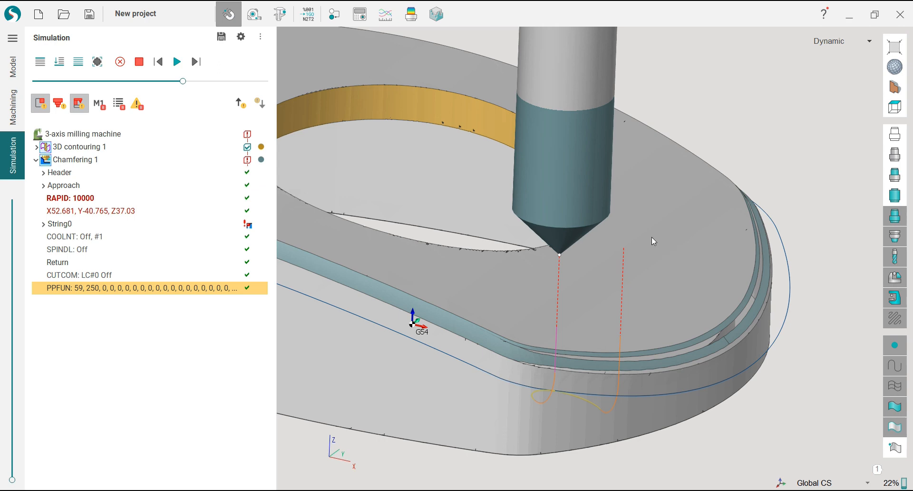
middle_drag(652, 237, 652, 236)
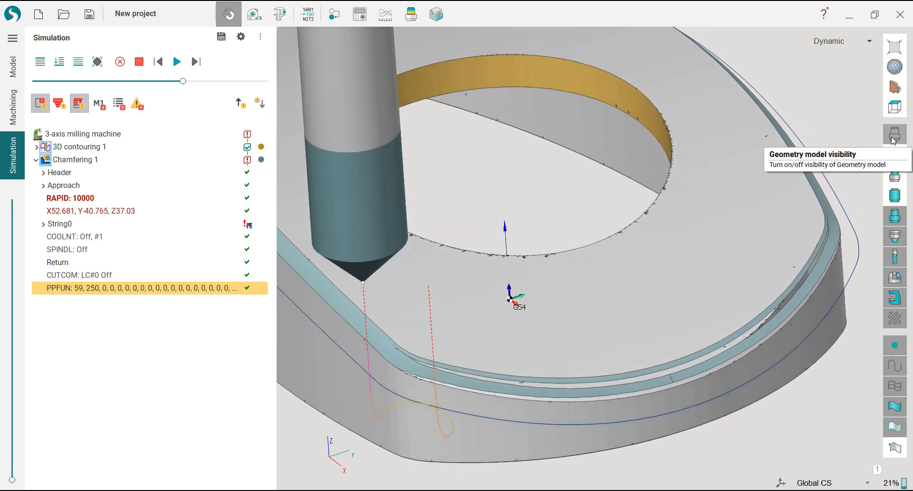
click(894, 135)
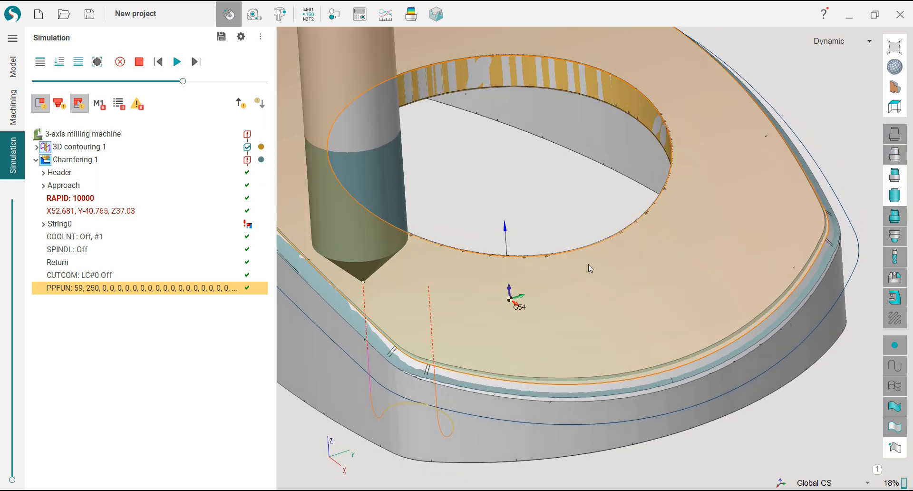
- Examine the simulated chamfer against the model's edge at the part's opposite end, including its side profile
scroll(570, 270, down, 4)
middle_drag(435, 155, 435, 155)
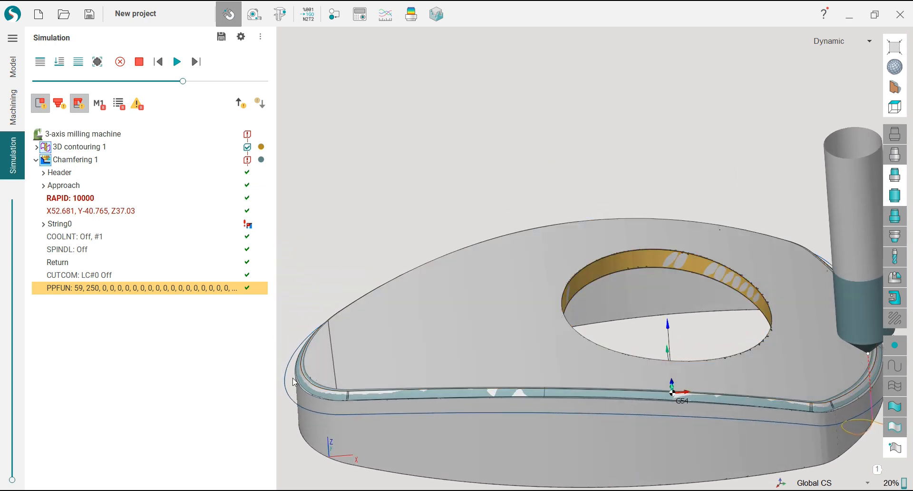
scroll(294, 382, up, 3)
scroll(301, 333, up, 2)
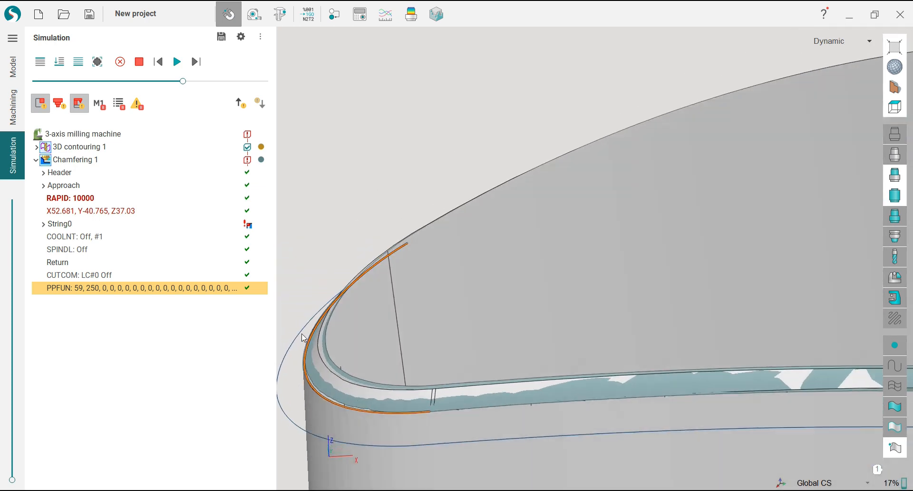
middle_drag(302, 334, 320, 259)
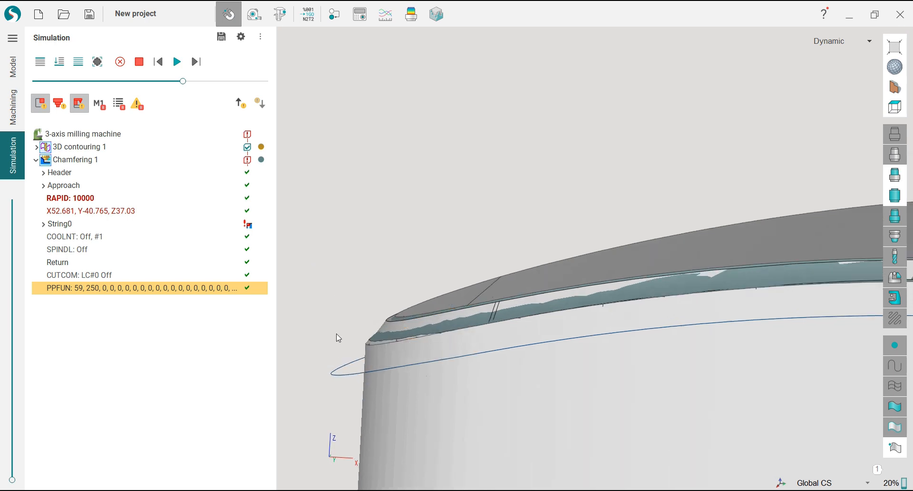
scroll(338, 338, up, 2)
scroll(338, 338, down, 3)
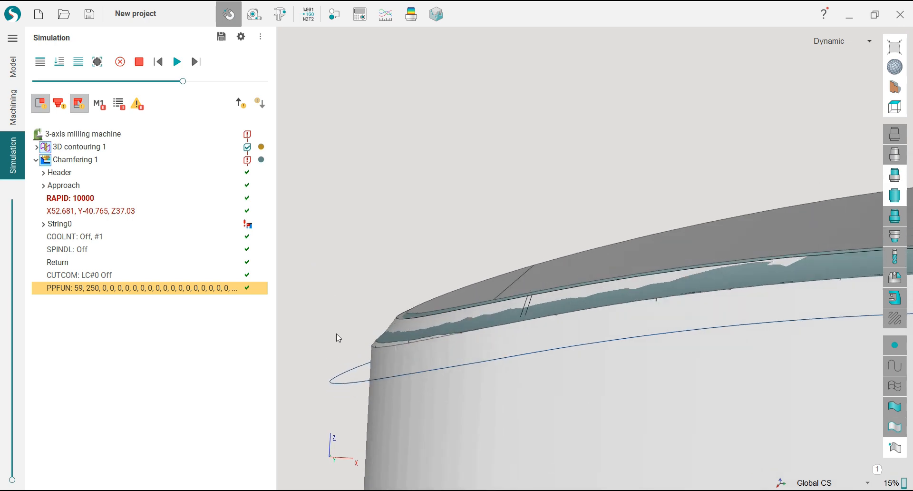
scroll(337, 338, down, 5)
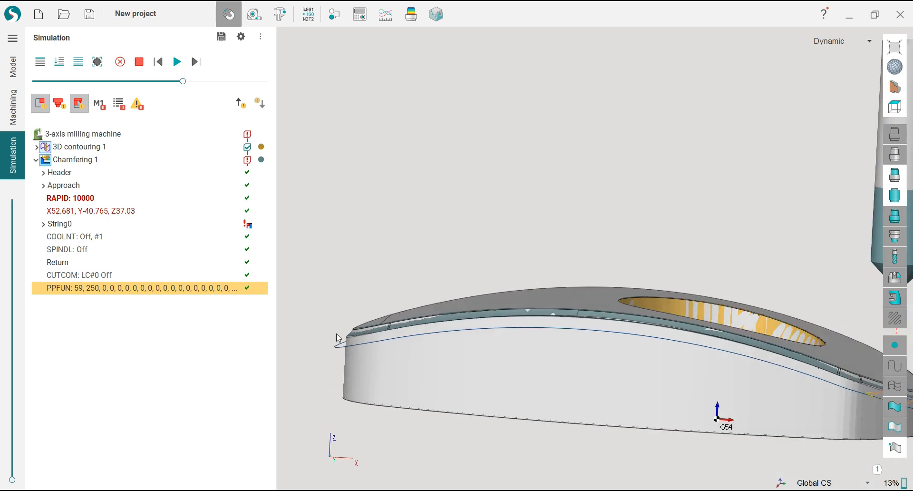
middle_drag(338, 338, 423, 150)
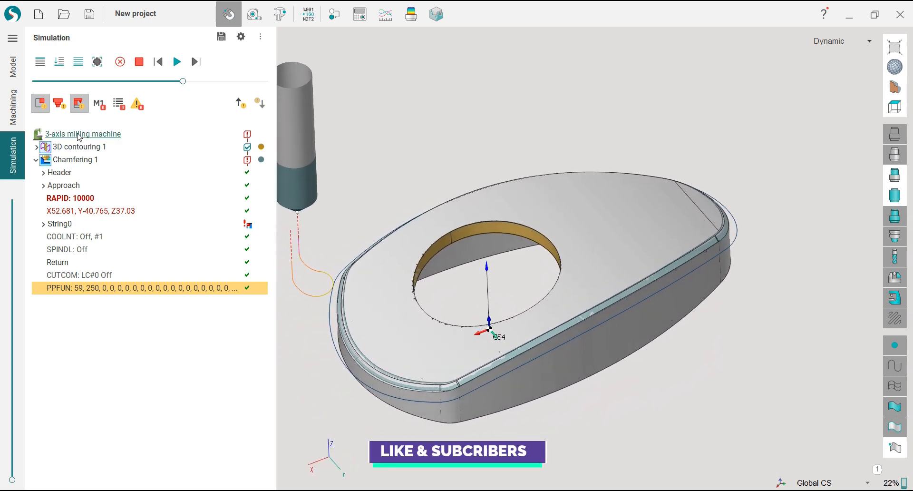
- Set the chamfer depth to 1.5 mm in the Chamfering 1 strategy and recalculate the toolpath
click(13, 107)
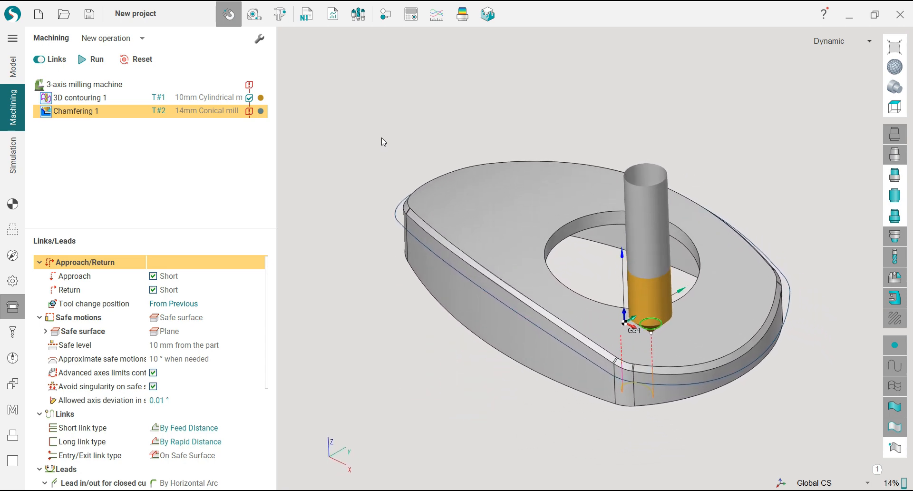
scroll(270, 330, down, 1)
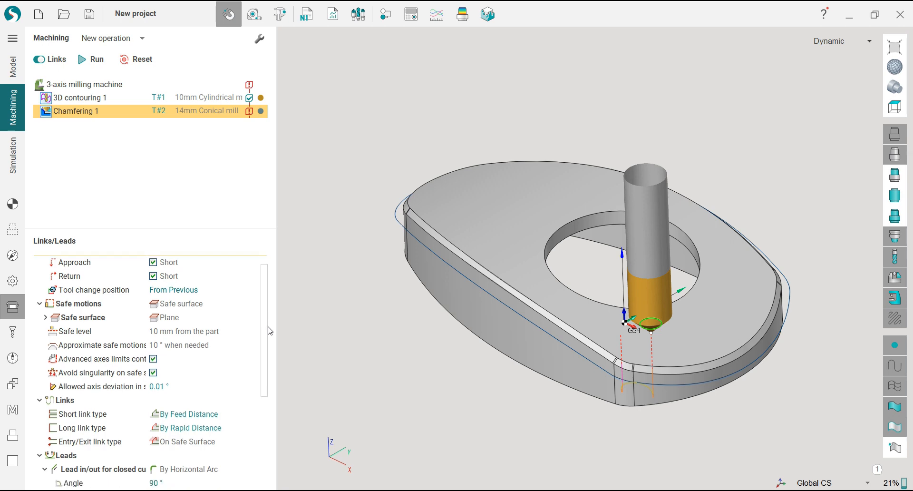
click(15, 255)
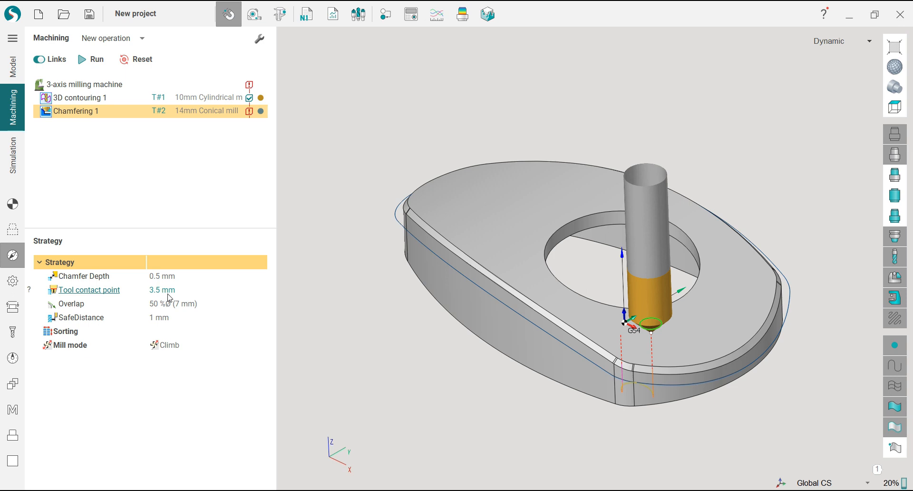
click(179, 278)
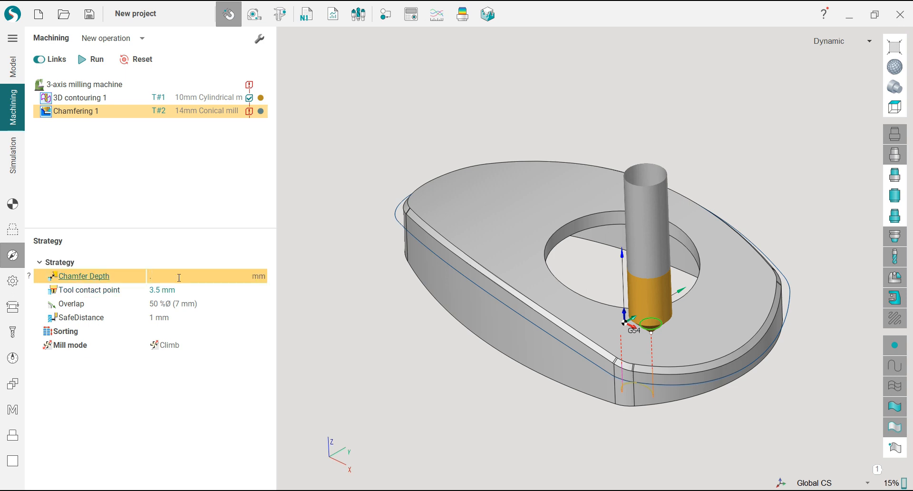
text(1.5)
click(91, 59)
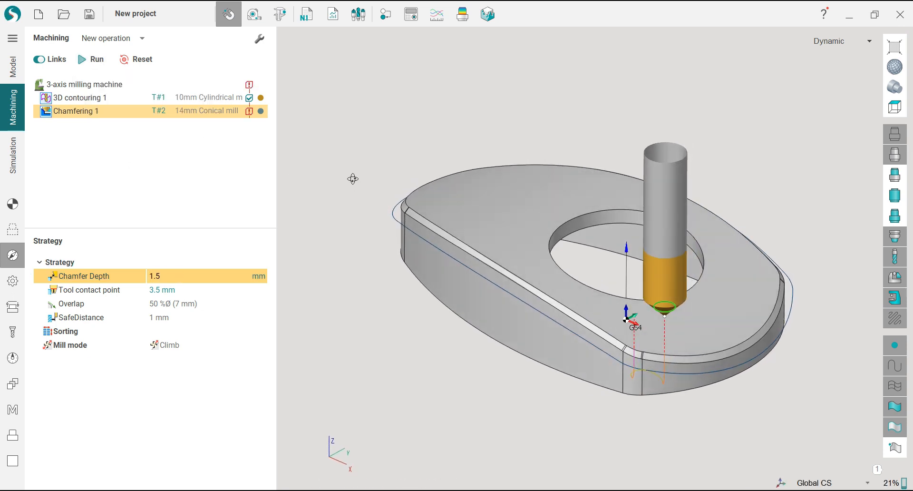
- Return to the simulation and set its type to Voxel 5D
click(18, 152)
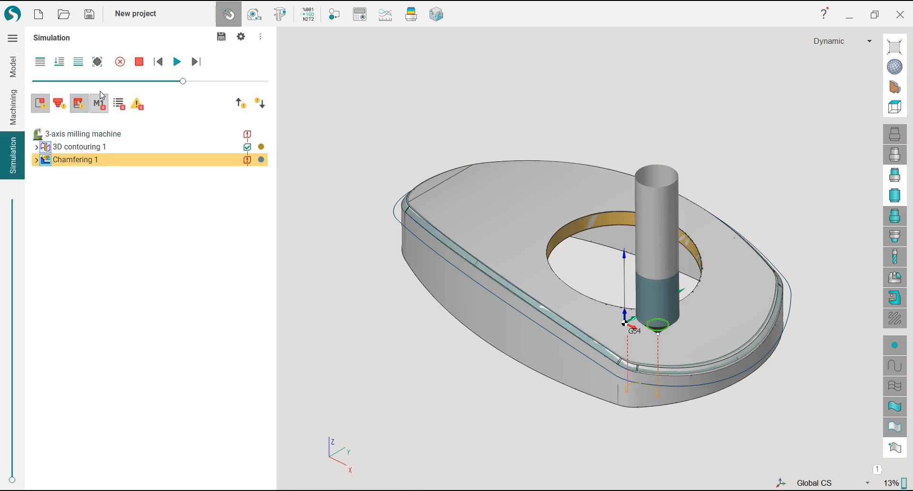
click(261, 37)
click(381, 87)
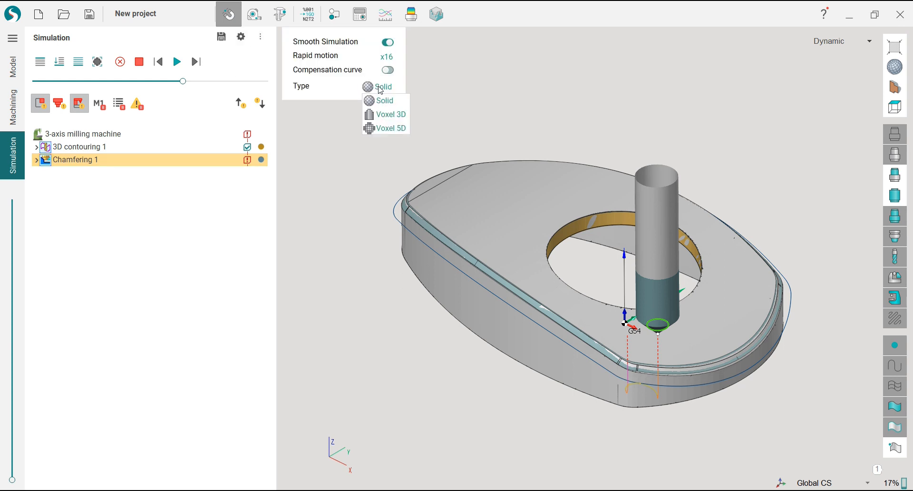
click(386, 126)
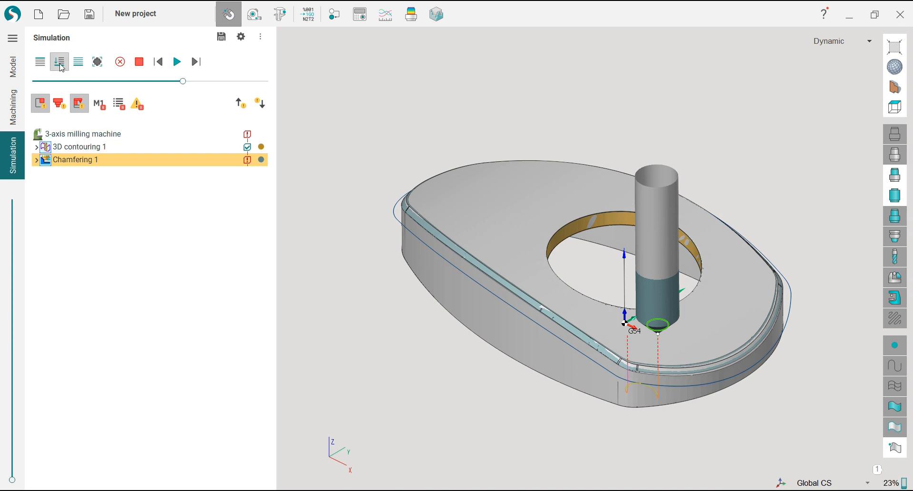
- Reset the simulation results, fast-simulate up to Chamfering 1, and play the chamfering simulation
click(121, 63)
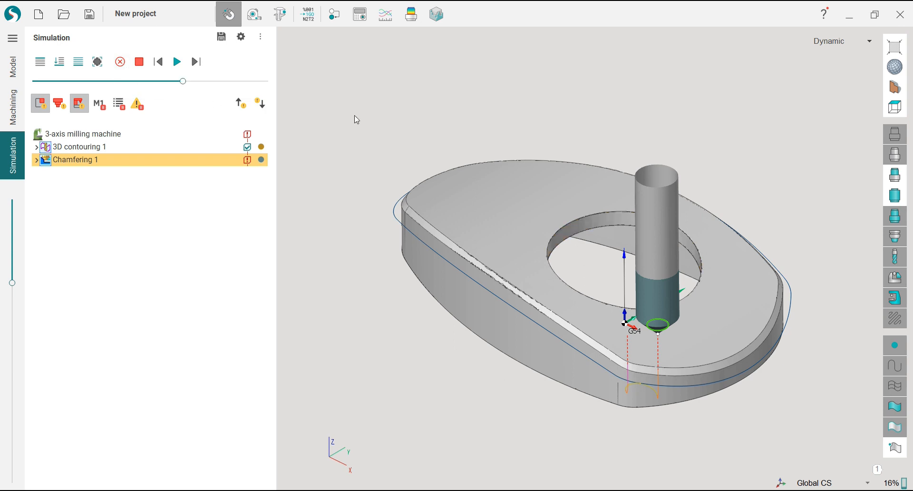
click(60, 61)
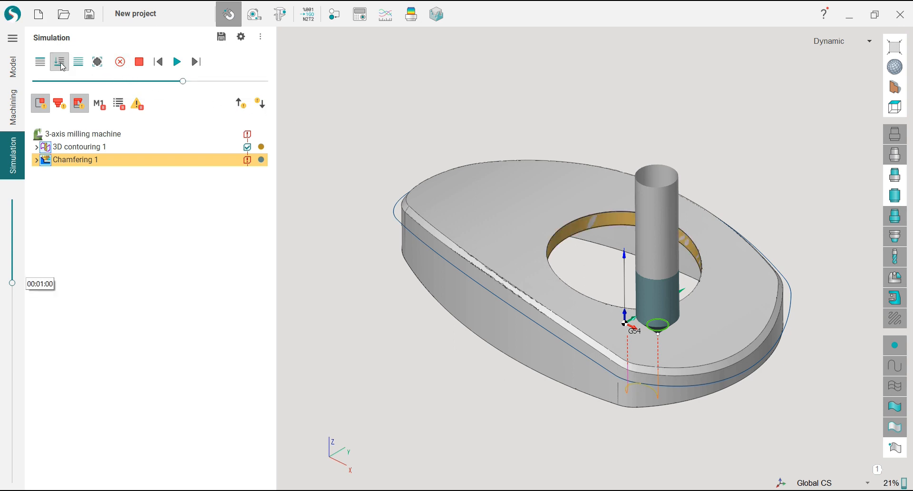
click(177, 62)
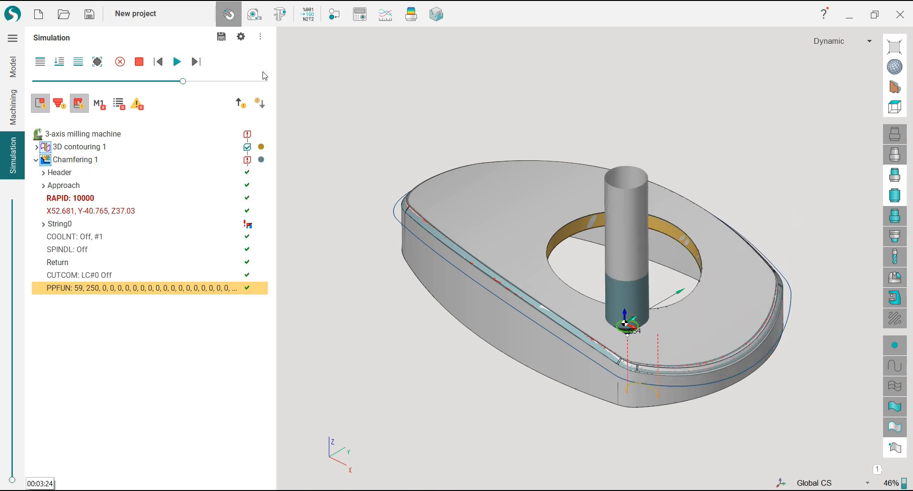
- Examine the simulated chamfer up close along the part's upper edge near its rounded front corner
scroll(736, 405, up, 3)
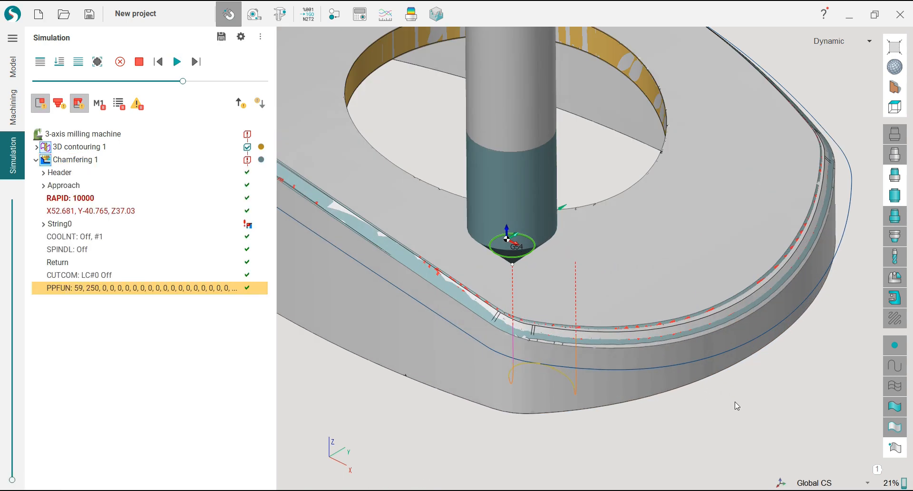
scroll(507, 332, up, 2)
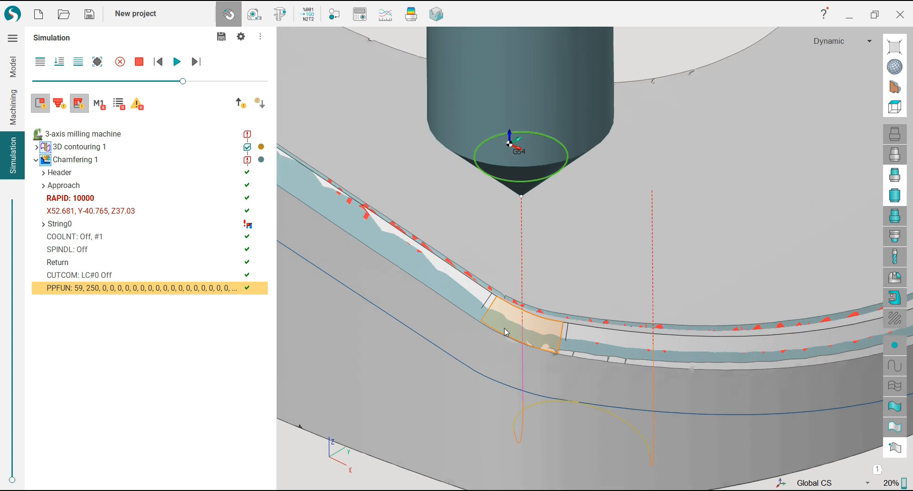
middle_drag(485, 316, 566, 248)
scroll(566, 248, down, 2)
scroll(650, 262, down, 4)
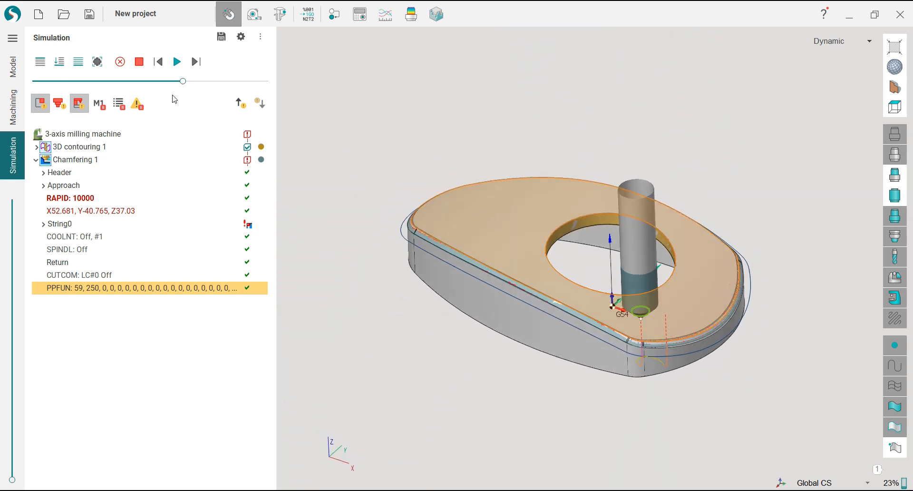
- Return to the Exercise8_F model geometry and show the part in the Top view
click(16, 107)
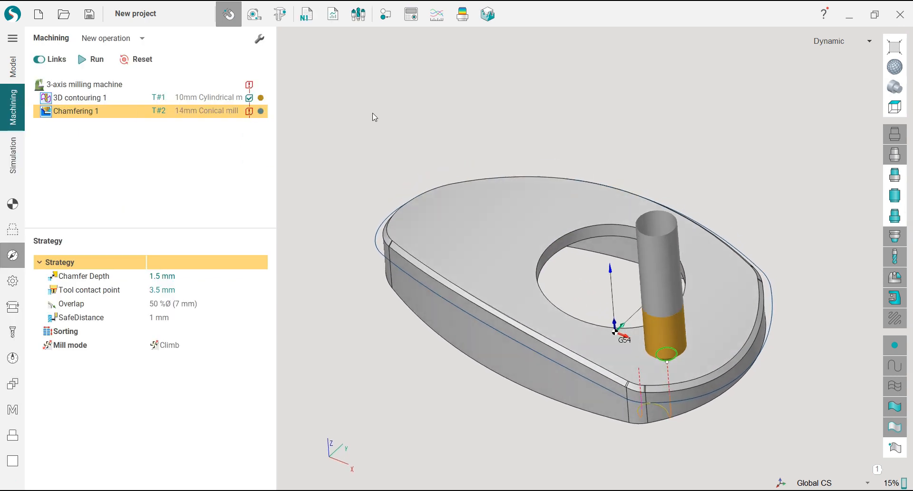
click(19, 76)
click(895, 107)
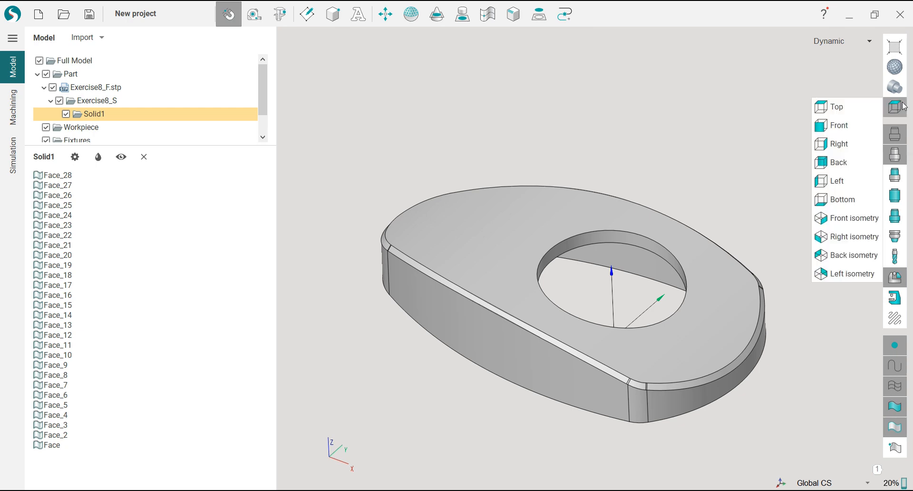
click(863, 106)
scroll(455, 188, down, 4)
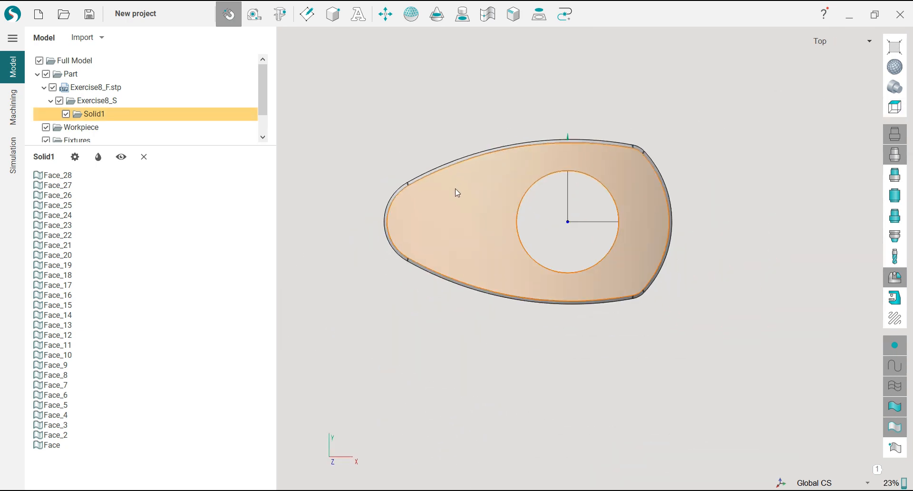
- Start a new text object for Solid1 with the content SPRUTCAM
click(365, 21)
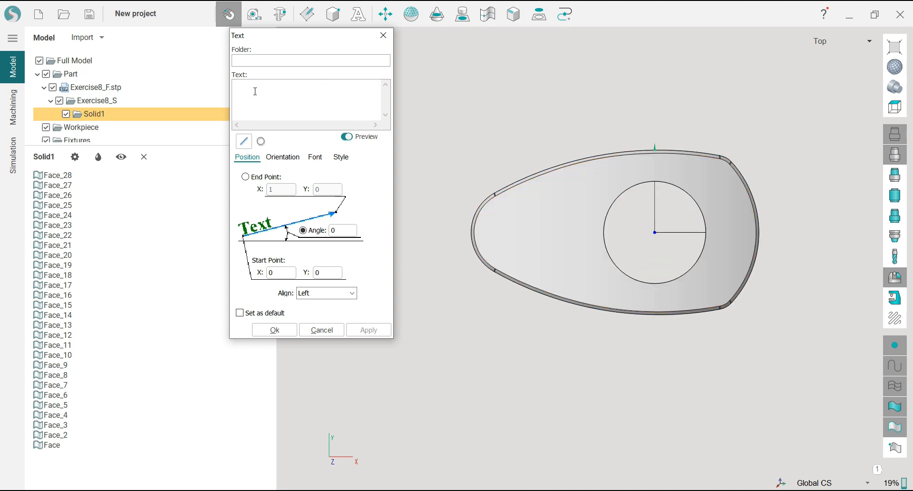
text(SPRUTCAM)
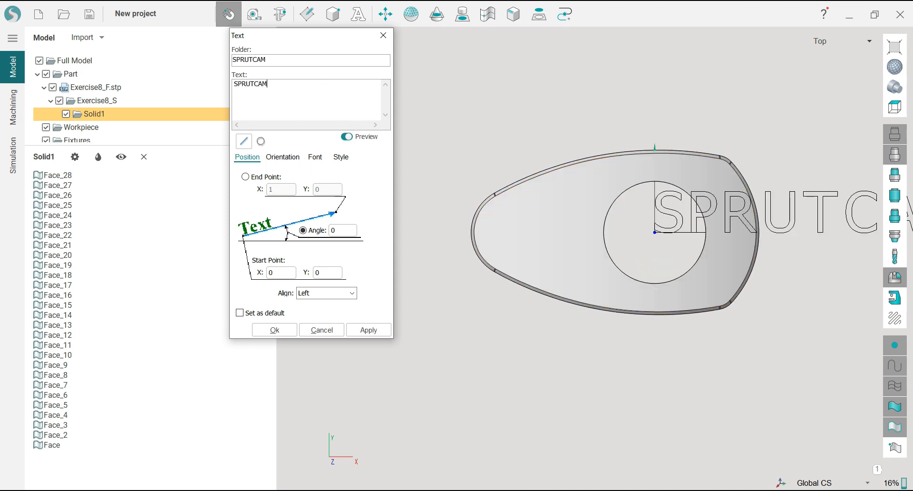
scroll(531, 226, down, 3)
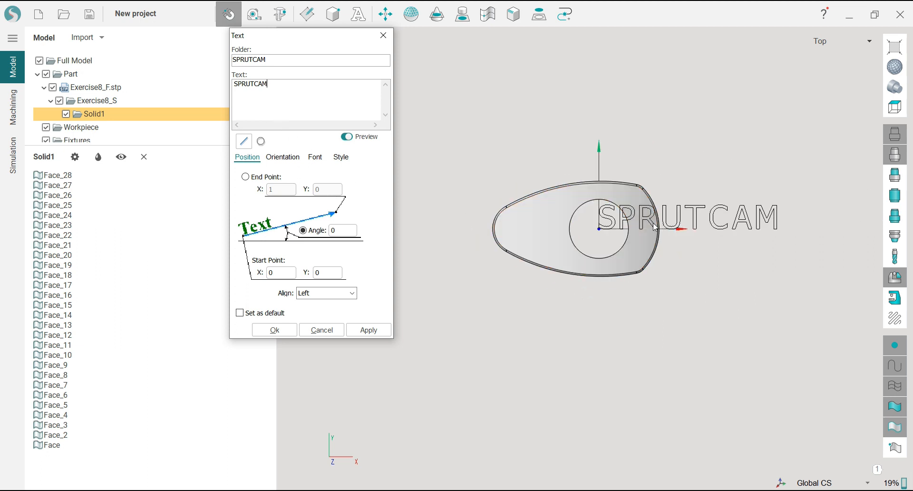
scroll(649, 225, up, 2)
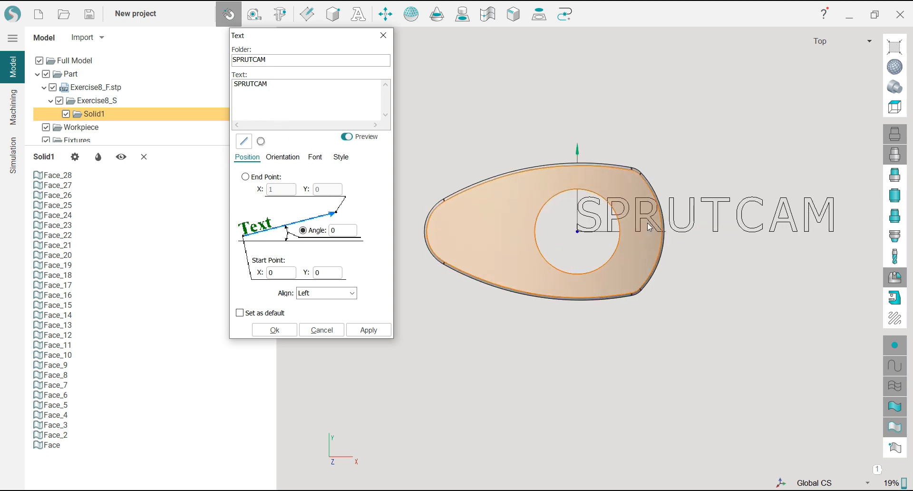
- Set the text's font height to 6 and its letter step to 3
click(314, 158)
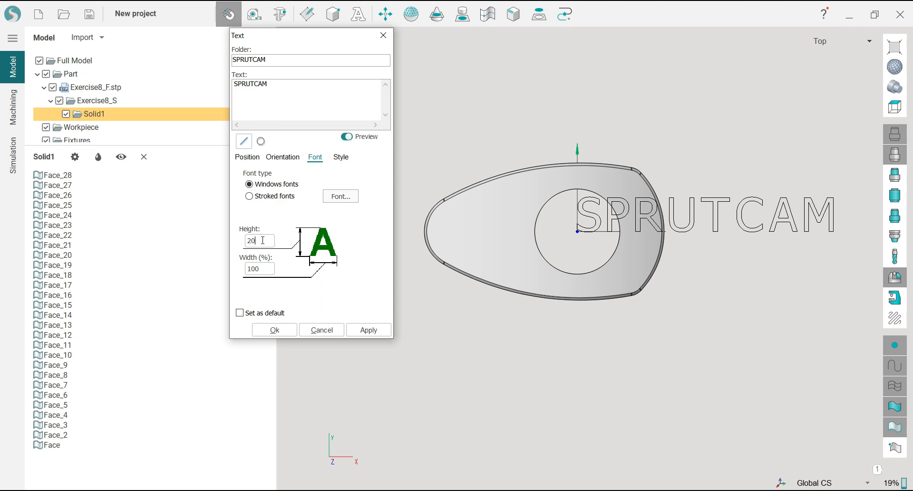
text(5)
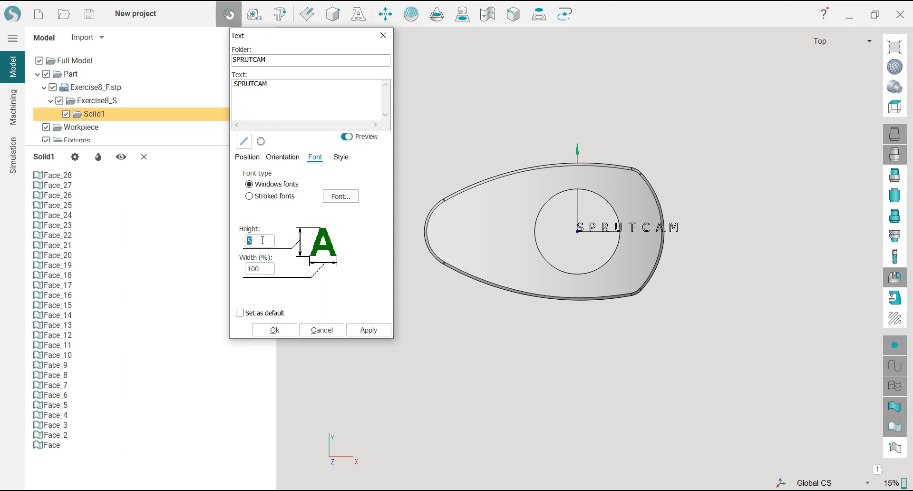
text(6)
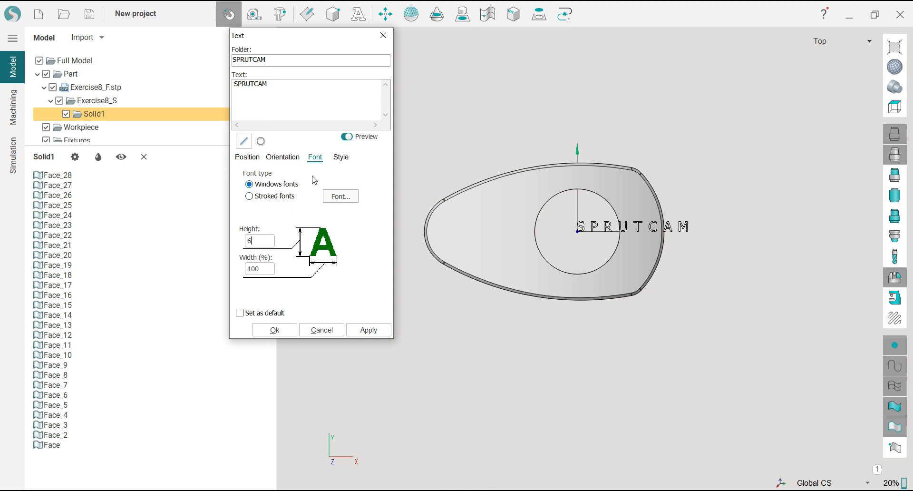
click(337, 162)
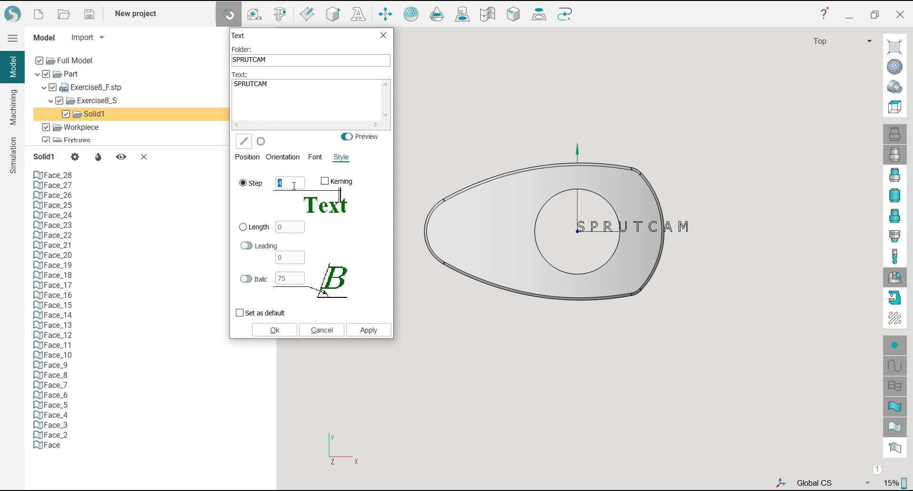
scroll(294, 186, down, 2)
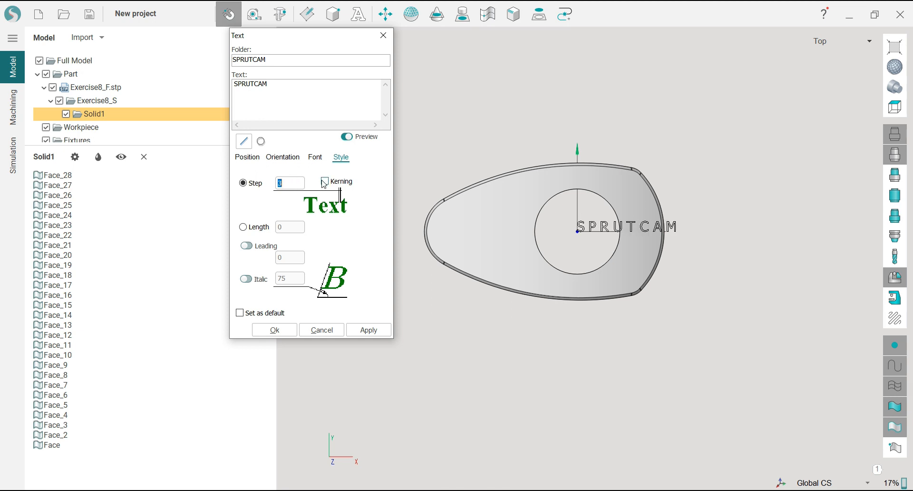
- Try the stroked font type on the text, return it to Windows fonts, and view the orientation options
click(316, 159)
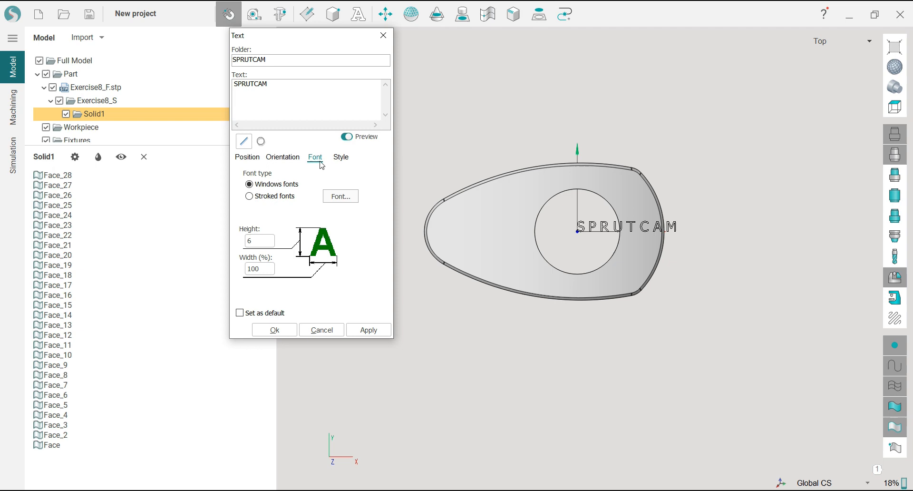
click(276, 197)
scroll(609, 229, up, 4)
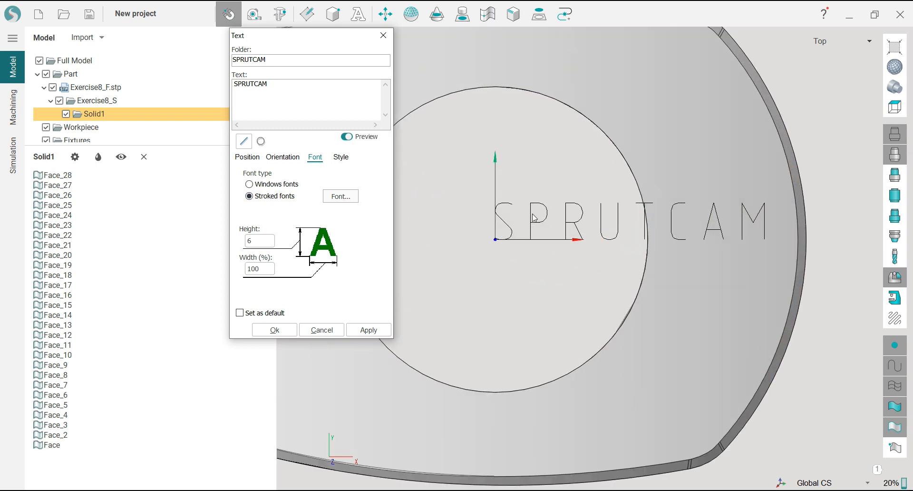
click(276, 184)
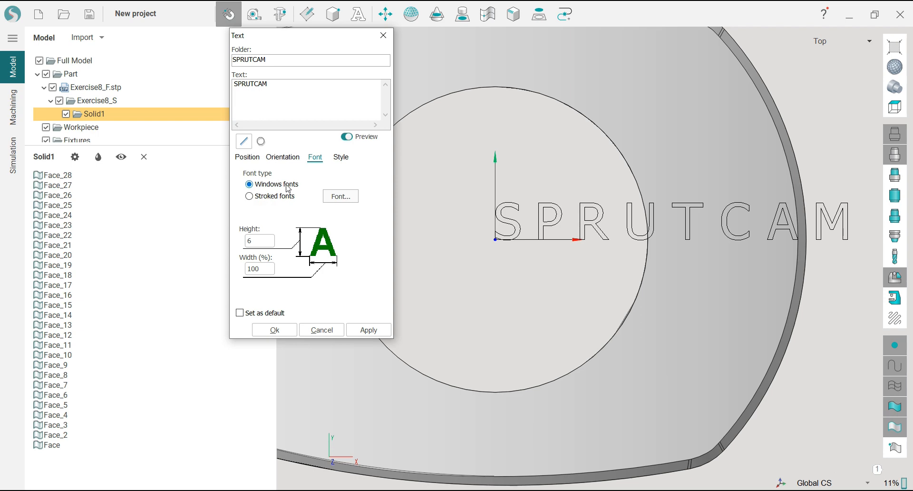
click(286, 160)
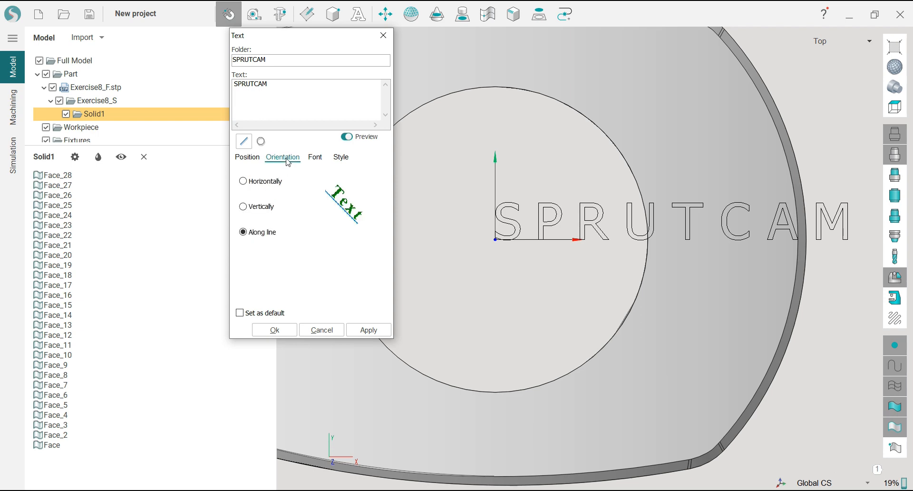
- Set the text's start point to X -85, Y -2 so it sits beside the hole toward the narrow end
click(257, 161)
scroll(486, 258, down, 3)
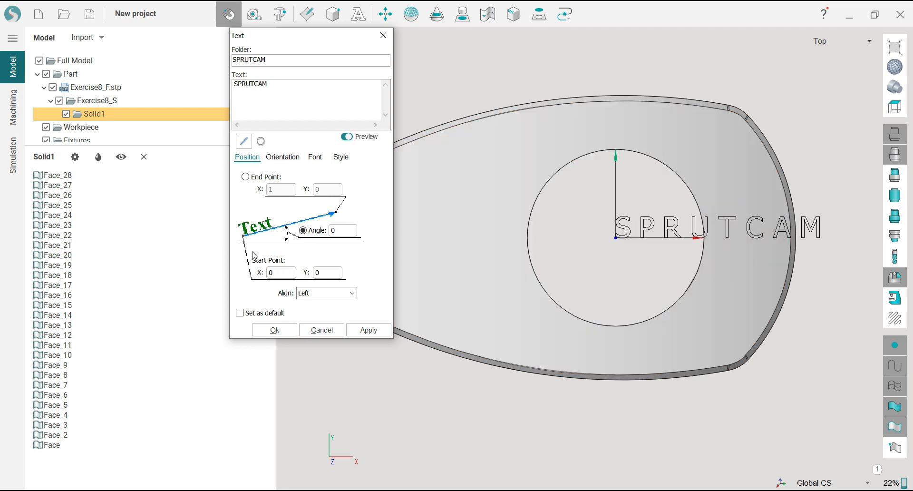
scroll(496, 255, down, 3)
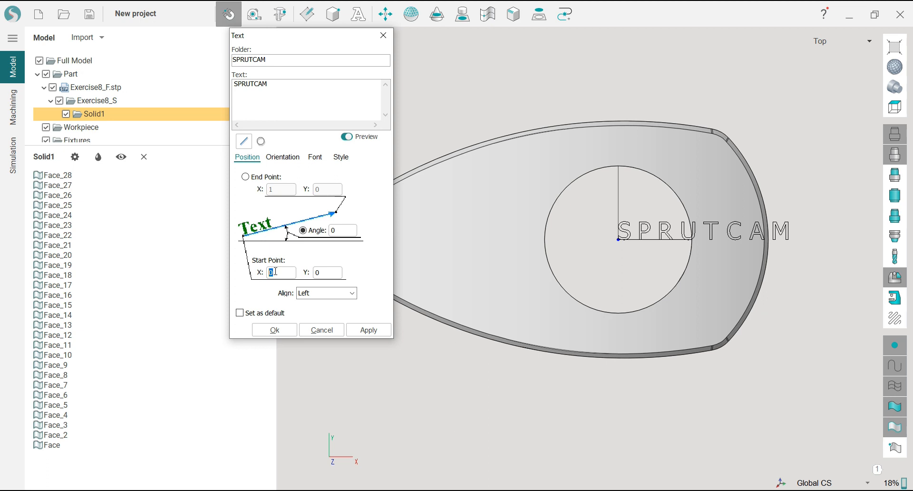
scroll(275, 272, down, 15)
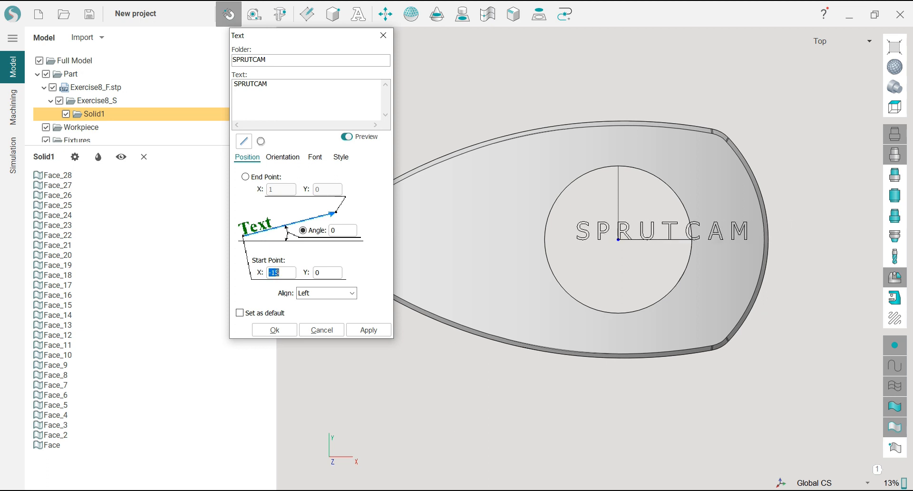
scroll(275, 272, down, 19)
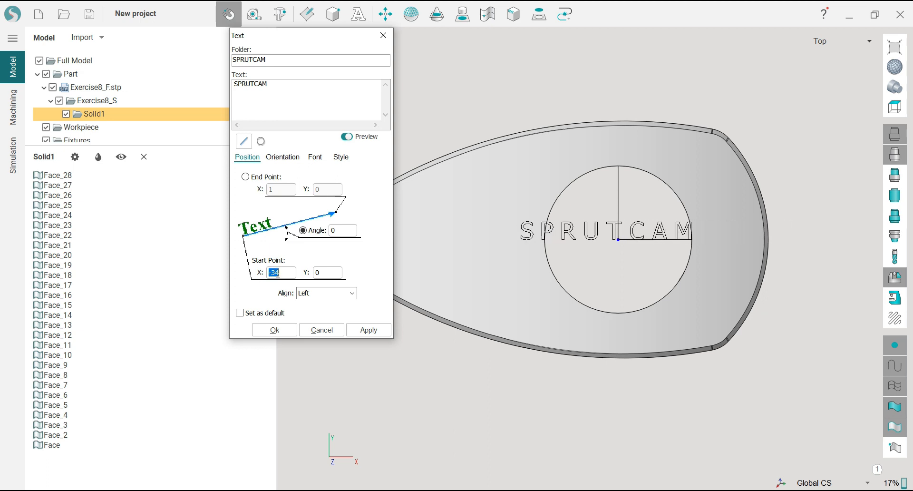
scroll(278, 274, down, 11)
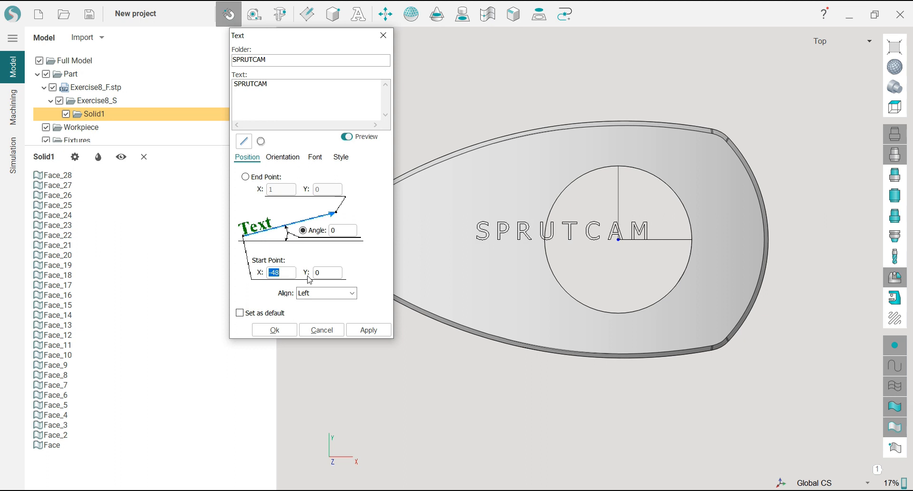
scroll(331, 274, down, 1)
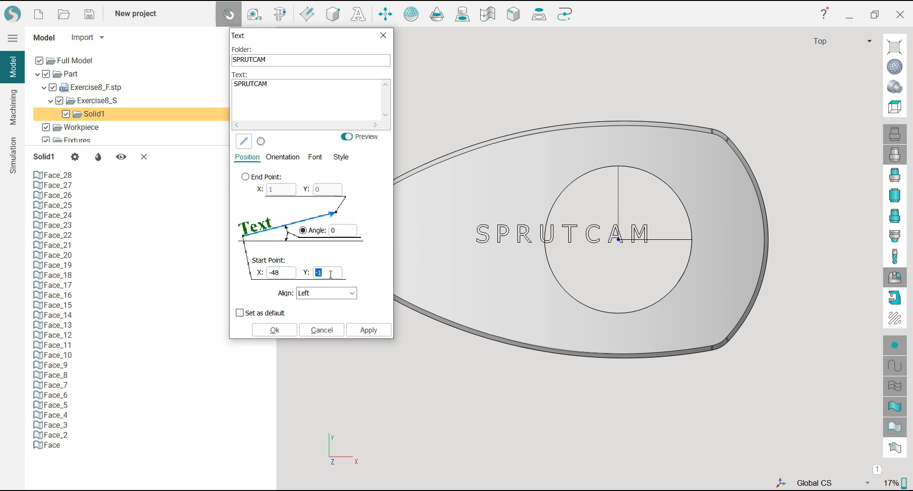
scroll(331, 275, down, 1)
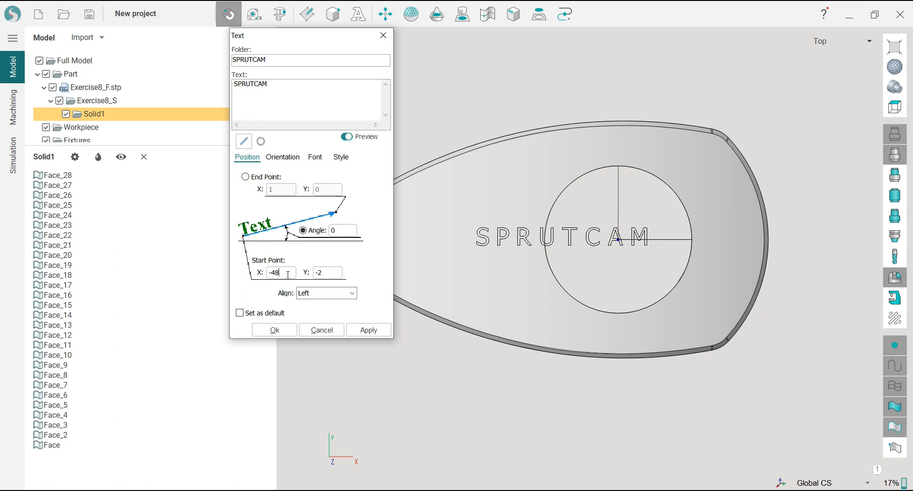
scroll(288, 274, down, 20)
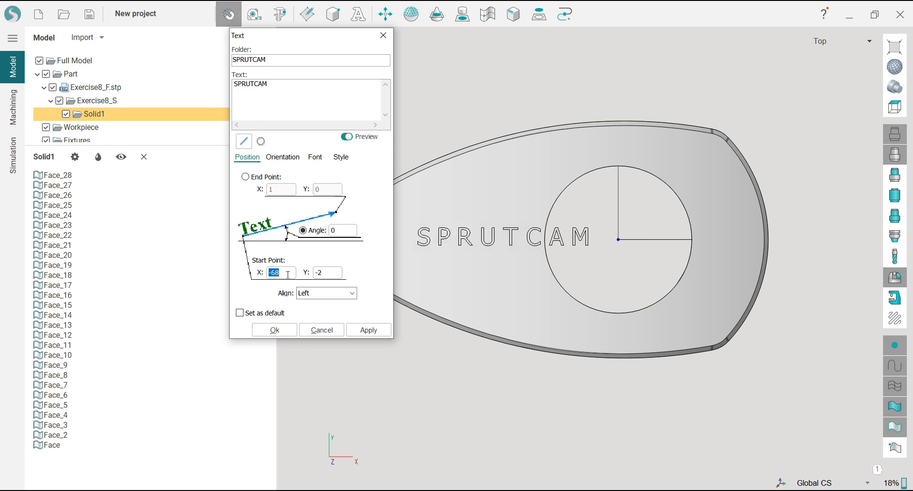
scroll(288, 274, down, 3)
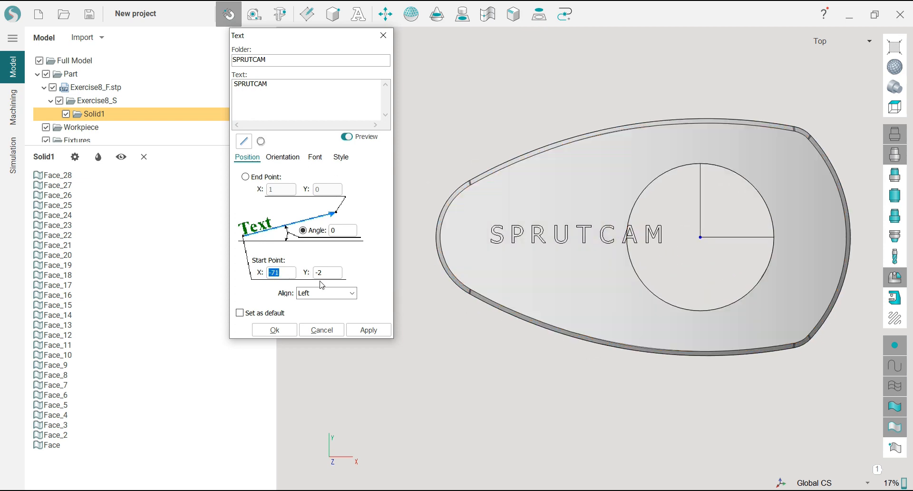
scroll(285, 275, down, 13)
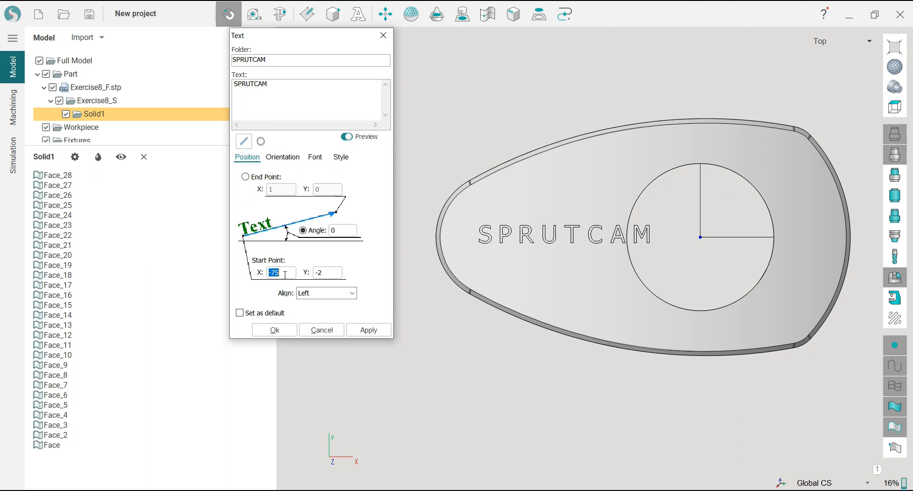
scroll(285, 274, down, 1)
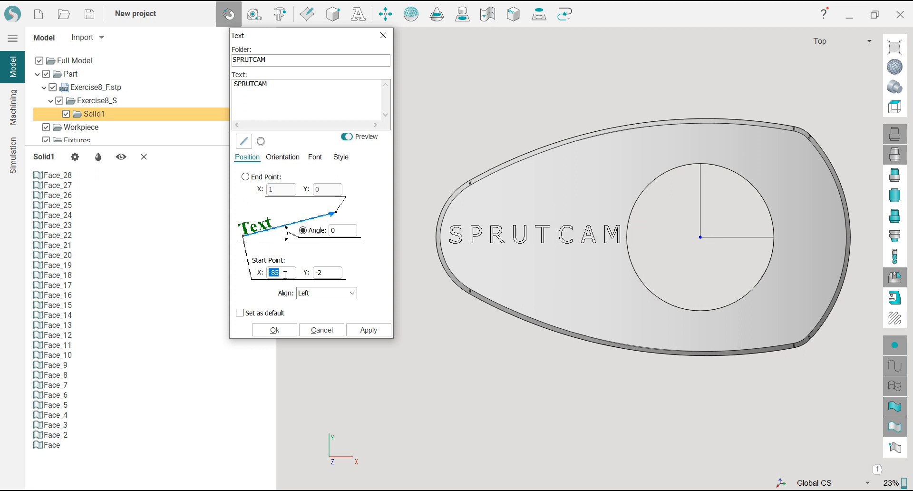
- Create the SPRUTCAM text and inspect its placement relative to the part from the side and underneath
click(279, 330)
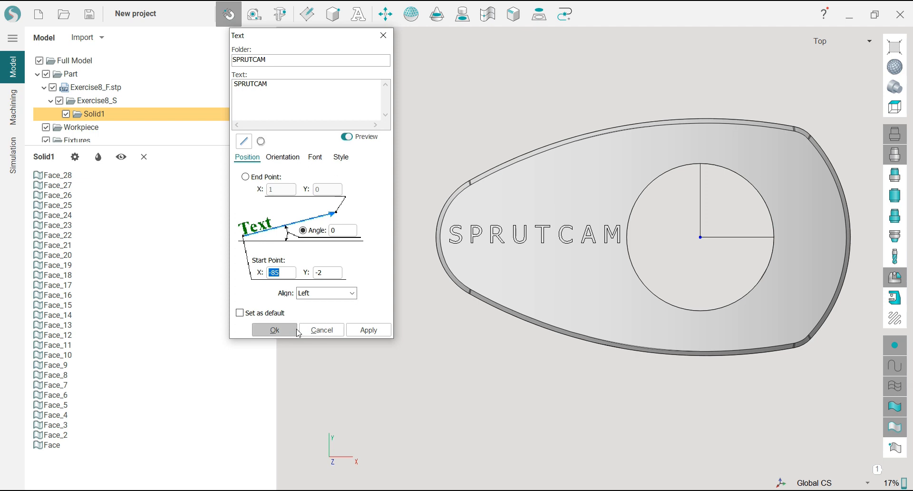
click(274, 329)
right_drag(473, 268, 532, 402)
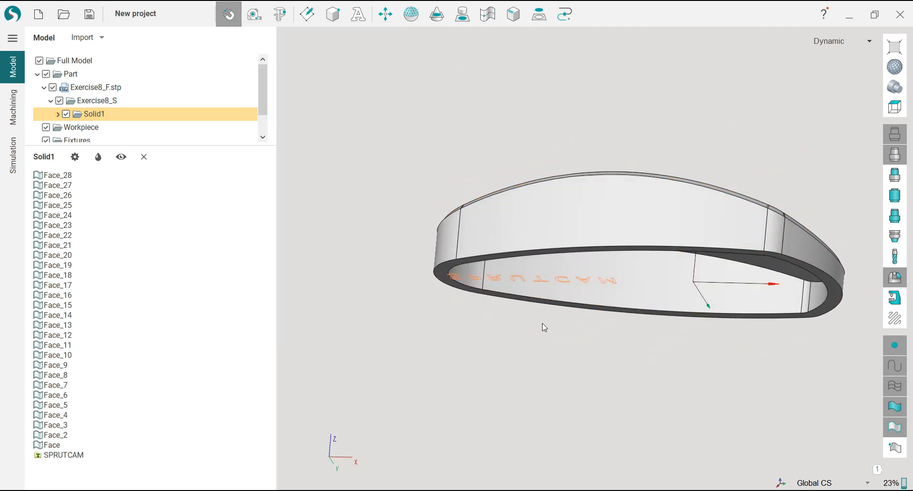
scroll(537, 294, up, 4)
right_drag(491, 197, 515, 239)
scroll(523, 265, down, 6)
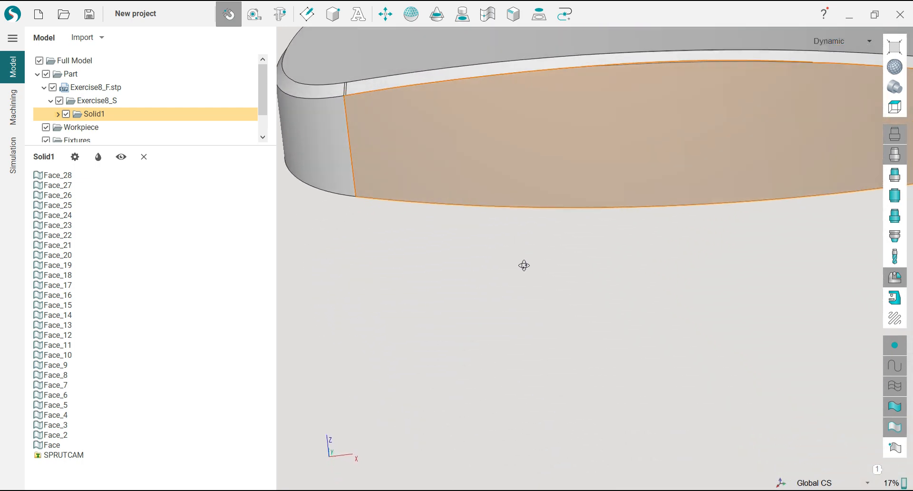
- Return to the machining setup and add a second 3D contouring operation after the chamfering operation
click(14, 106)
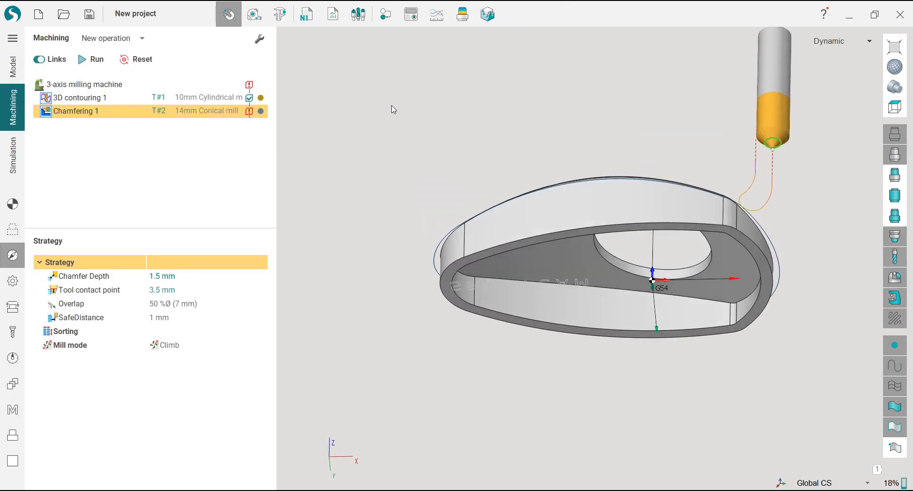
click(142, 38)
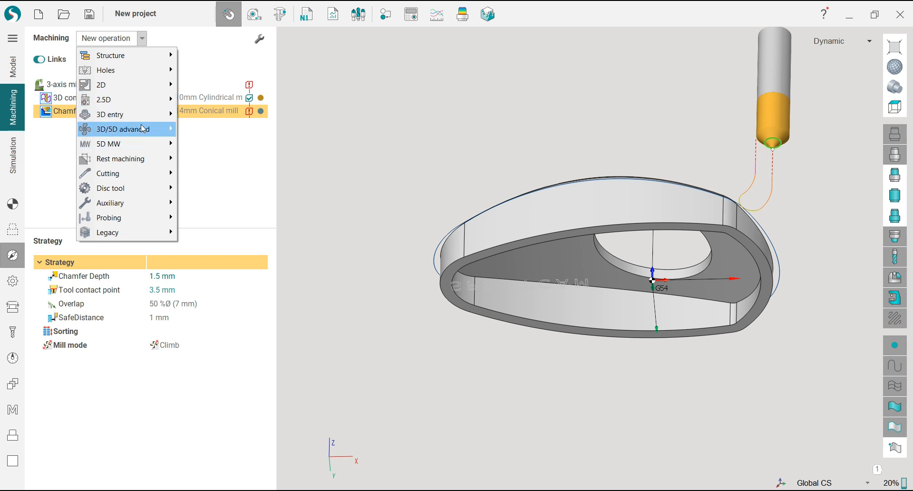
mouse_move(141, 114)
click(214, 232)
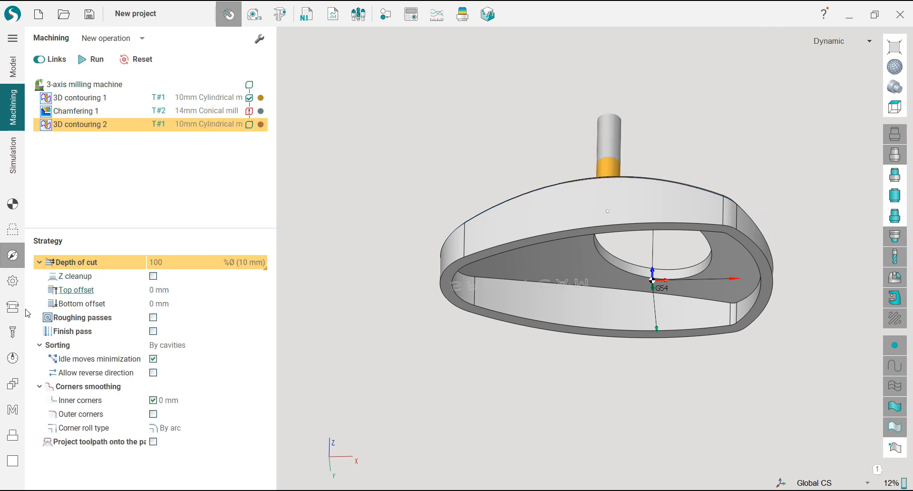
- Assign the project's existing 14mm Conical mill as the tool for the 3D contouring 2 operation
click(13, 332)
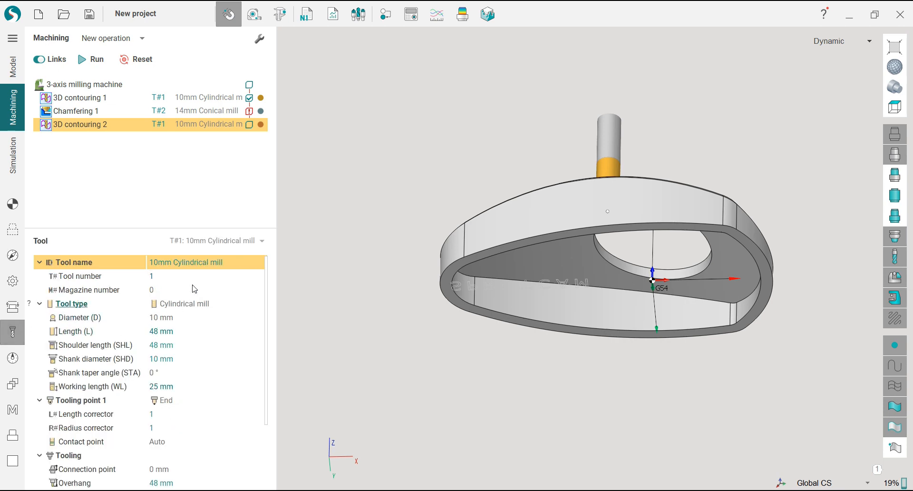
click(204, 247)
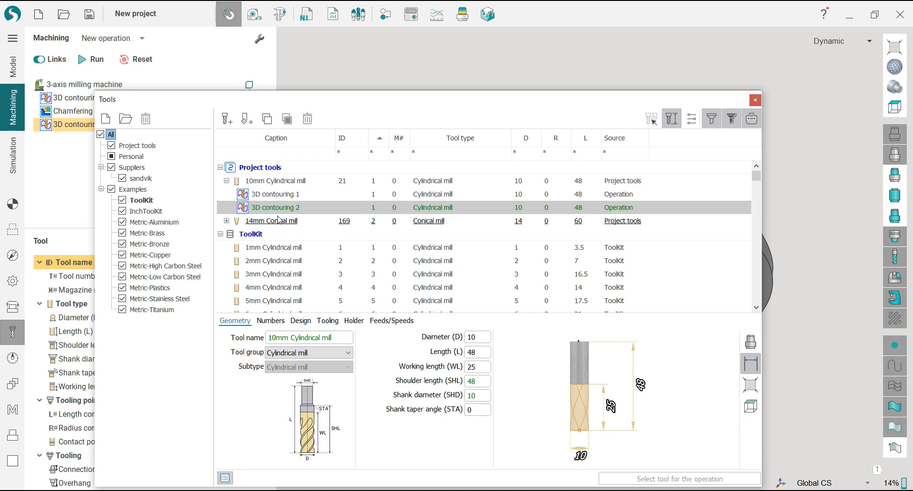
drag(333, 103, 331, 60)
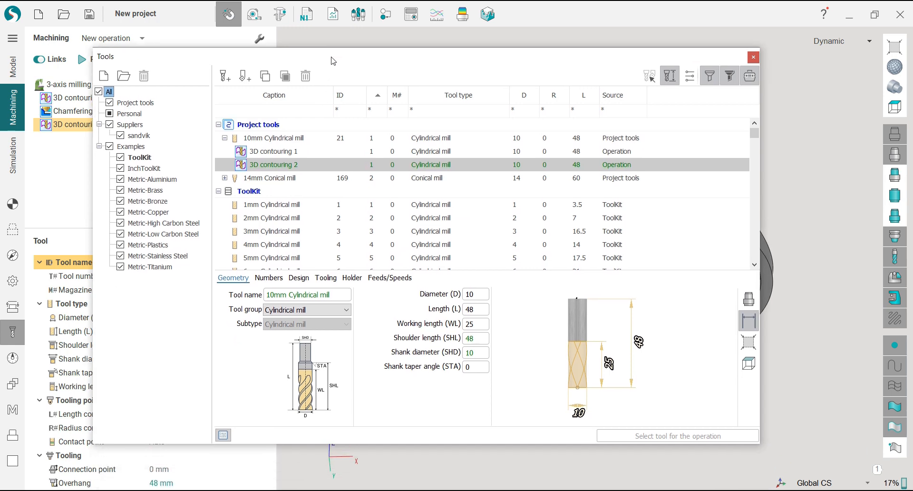
click(281, 181)
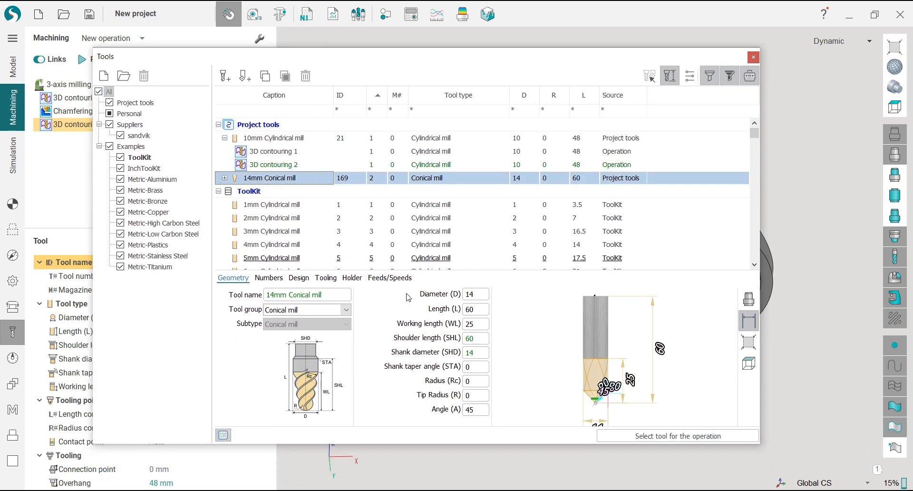
click(672, 437)
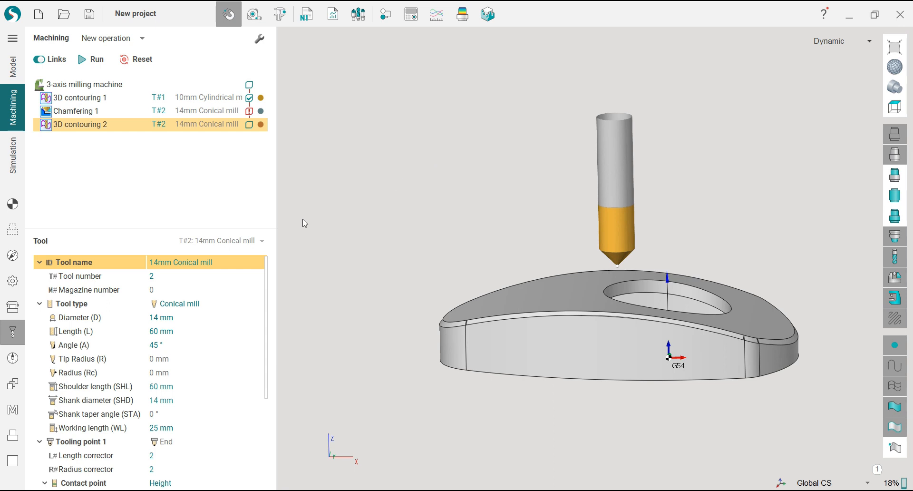
- Change the 3D contouring 2 operation's display color to bright green
click(262, 125)
click(431, 156)
click(428, 288)
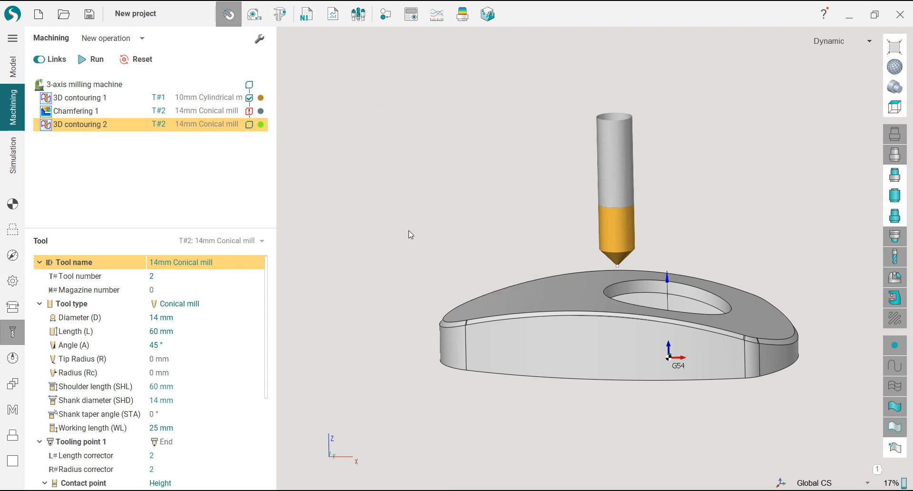
- Select all the SPRUTCAM letter outlines from the underside and add them as curves to the job assignment
click(12, 229)
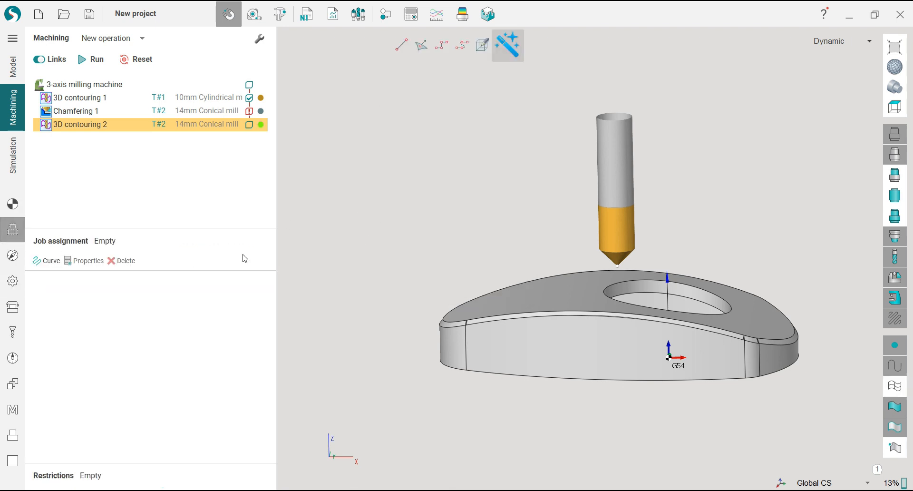
middle_drag(398, 235, 490, 191)
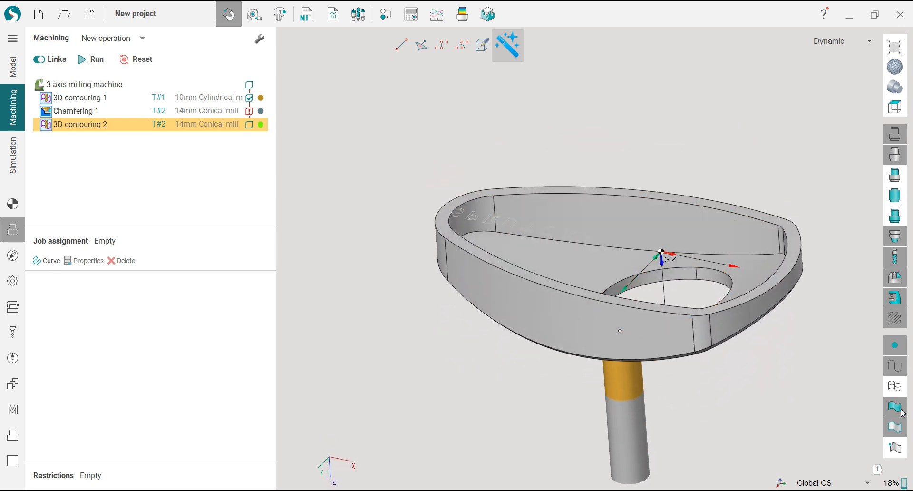
drag(394, 174, 614, 257)
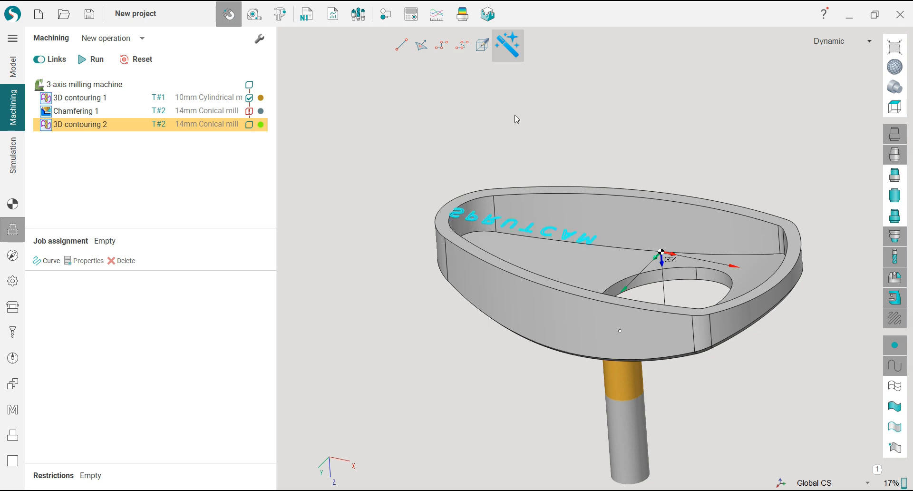
click(46, 261)
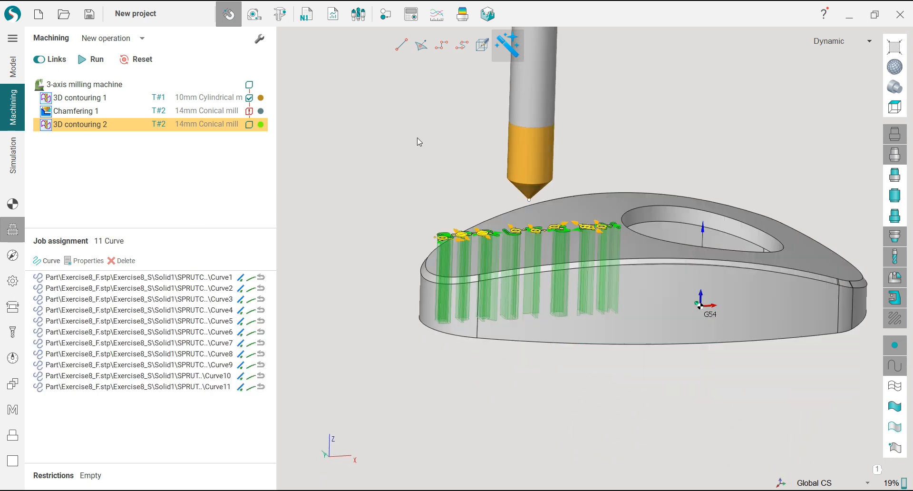
- Examine the start points and directions of the assigned letter curves along the SPRUTCAM text
scroll(447, 229, up, 2)
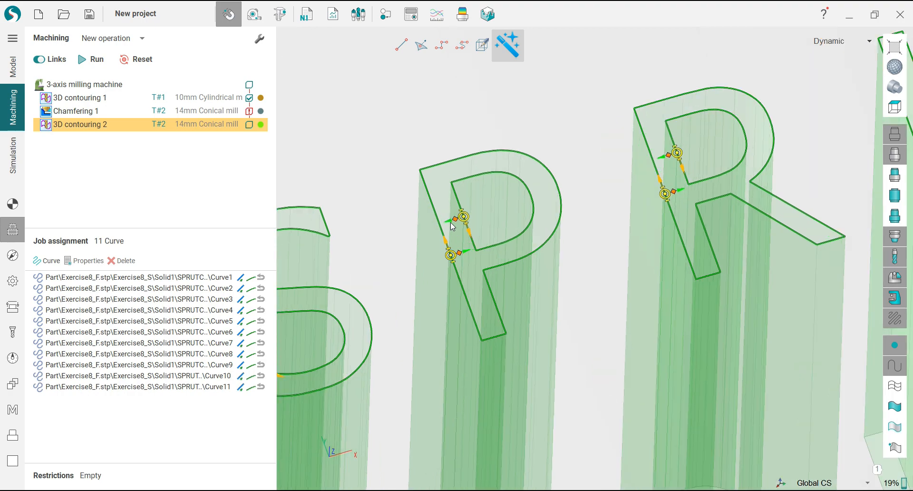
scroll(447, 229, down, 7)
scroll(589, 186, up, 5)
scroll(499, 249, down, 5)
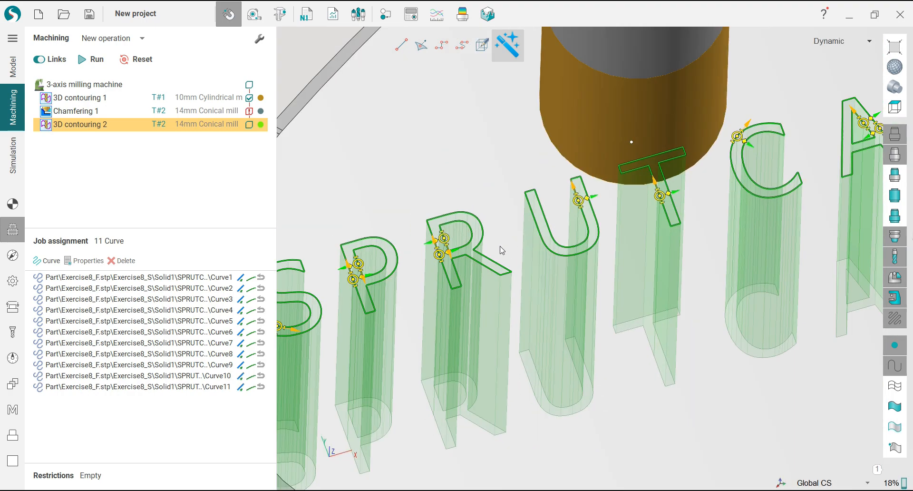
middle_drag(500, 250, 490, 276)
scroll(704, 258, up, 7)
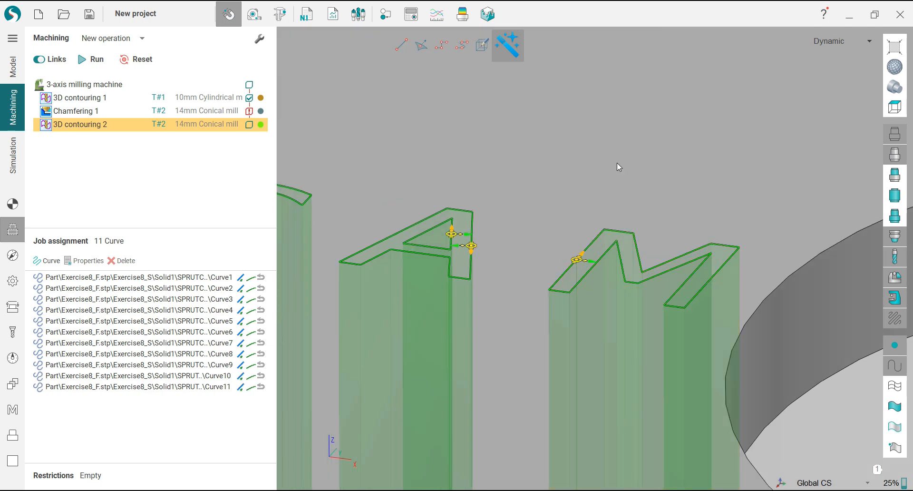
scroll(647, 192, down, 8)
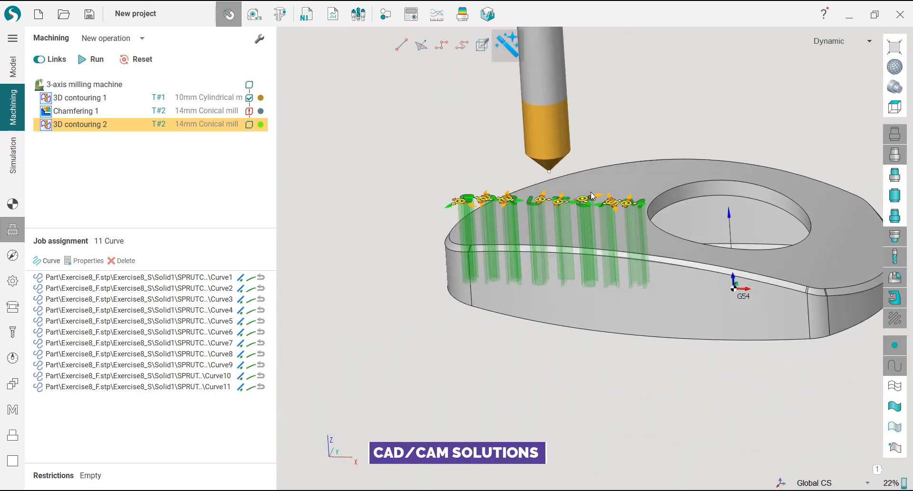
- Enable projecting the toolpath onto the part and set the bottom offset to -0.12 mm in the strategy
click(12, 256)
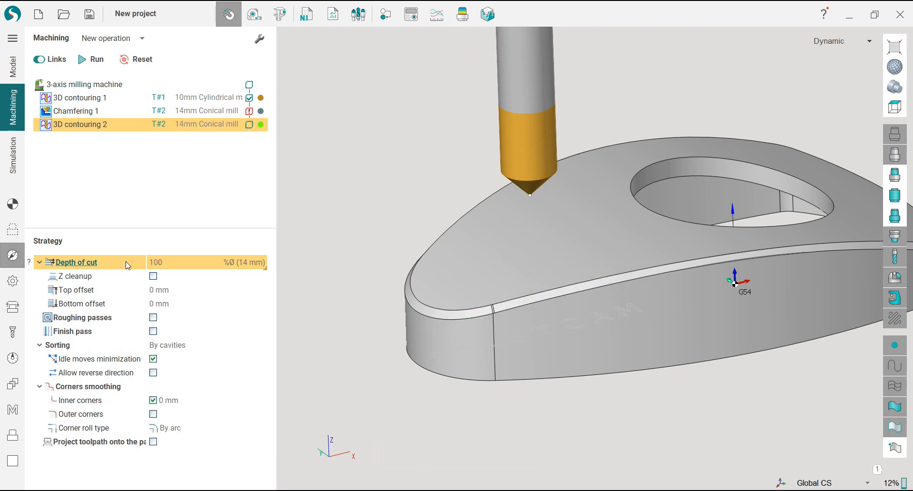
click(167, 304)
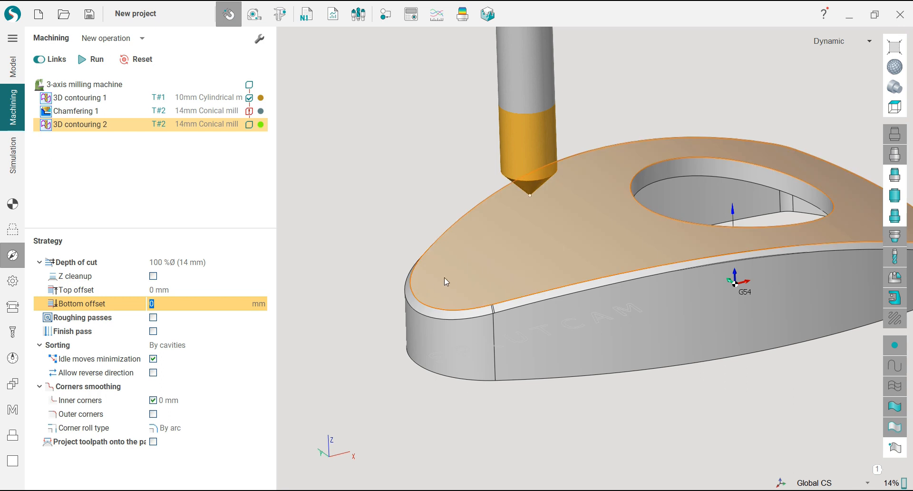
click(179, 300)
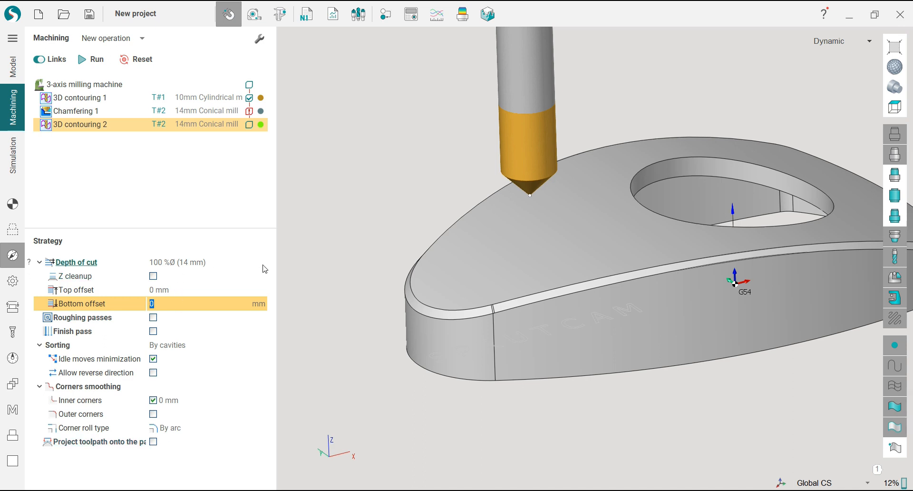
drag(278, 267, 300, 267)
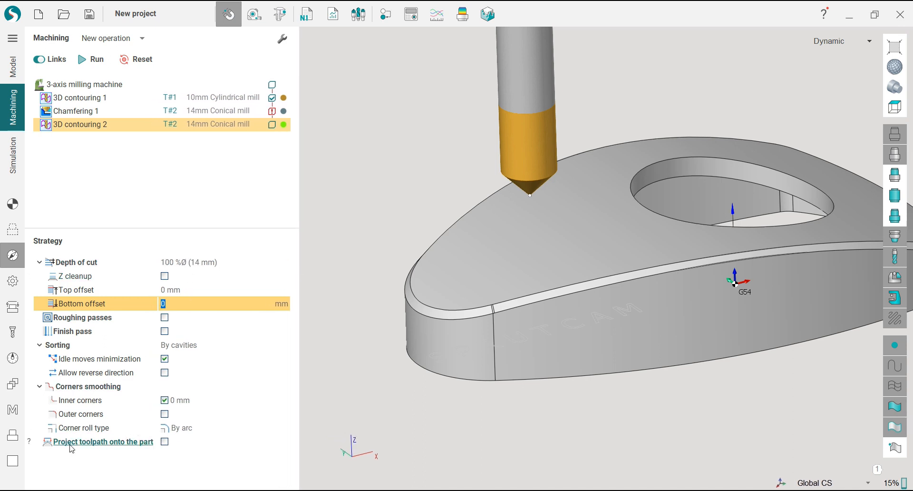
click(165, 443)
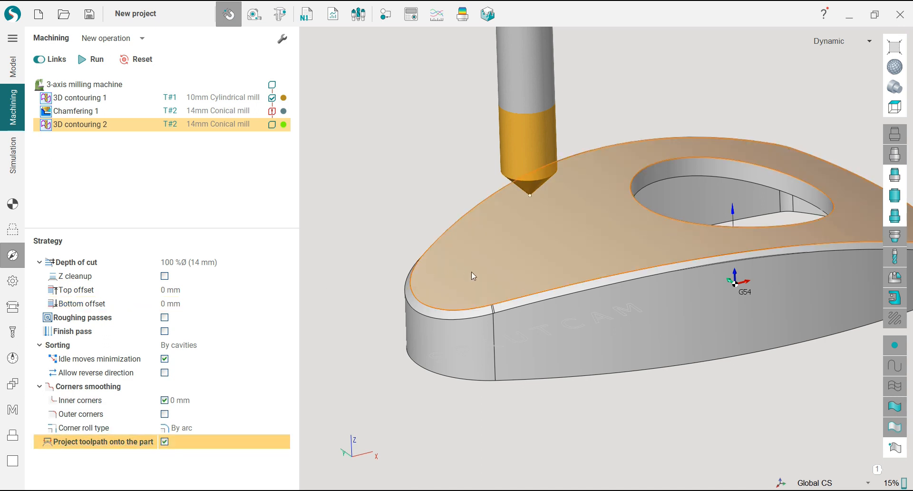
click(185, 304)
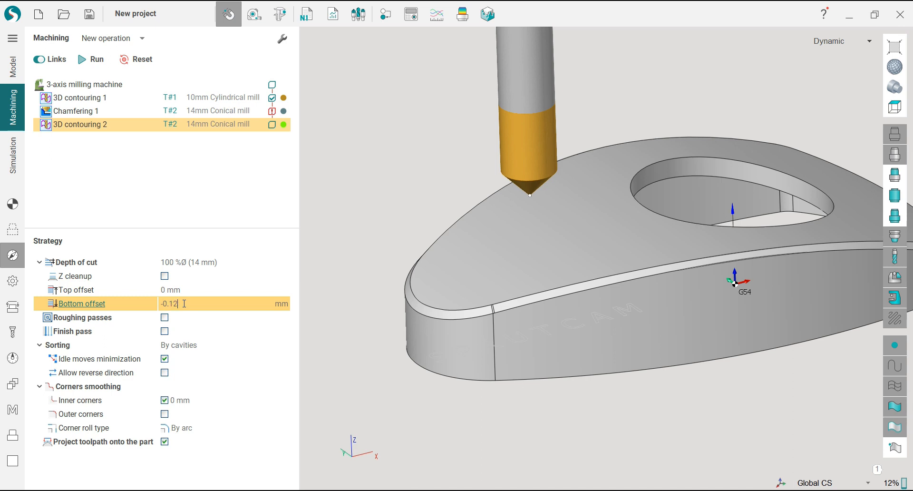
- Review the operation's tolerance and its links and leads settings, and calculate the 3D contouring 2 toolpath
click(13, 285)
click(198, 276)
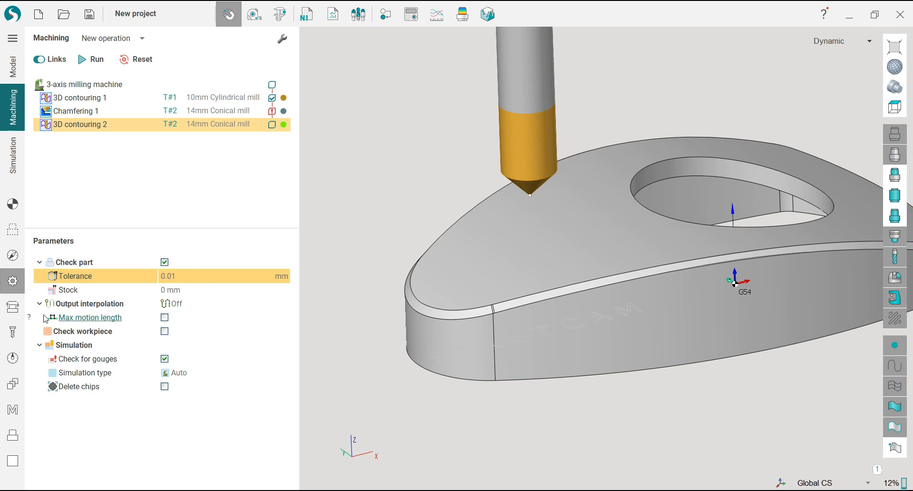
click(20, 314)
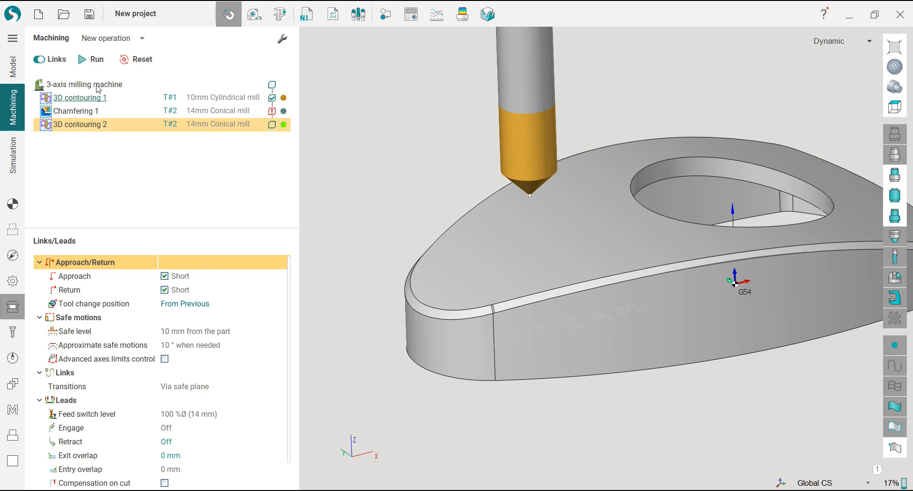
click(96, 59)
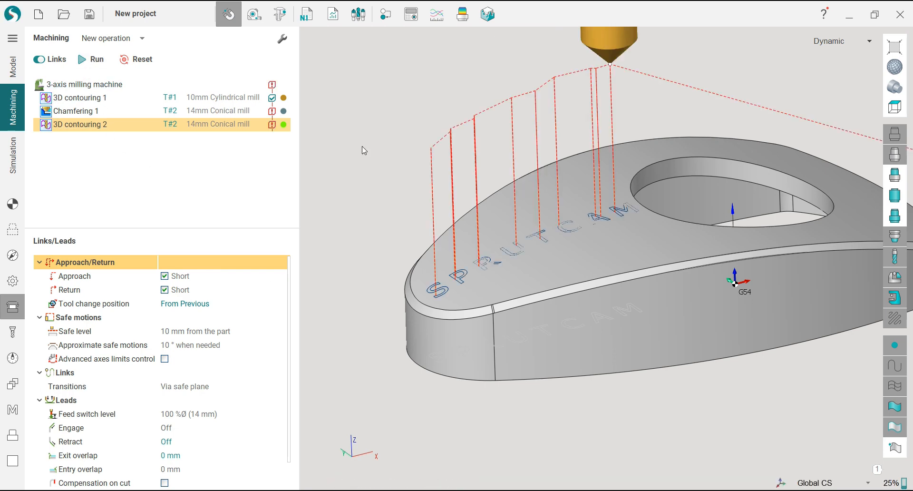
- Inspect the projected lettering toolpath up close and hide the part to expose the full SPRUTCAM path
scroll(399, 242, up, 5)
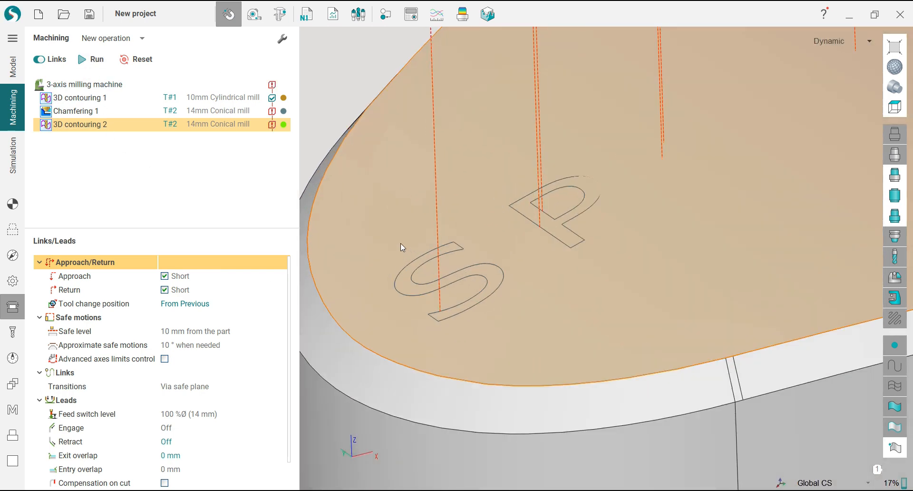
scroll(401, 243, down, 5)
right_drag(401, 244, 435, 218)
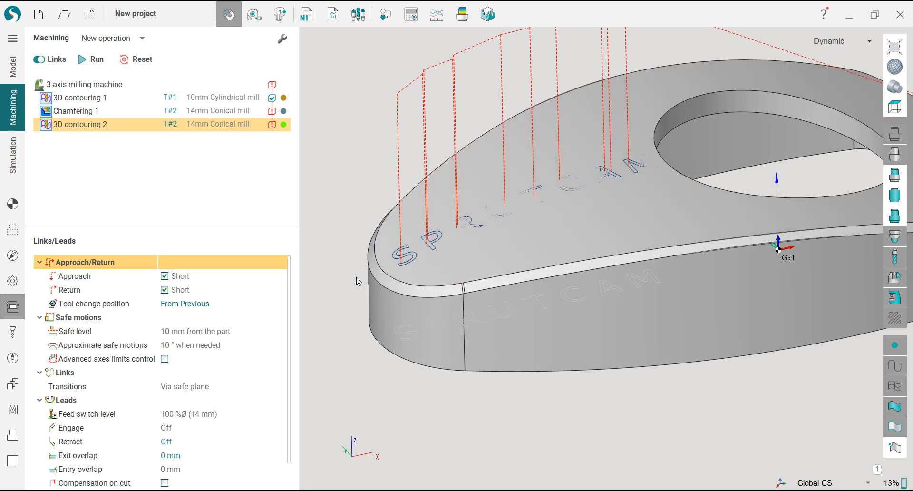
click(895, 136)
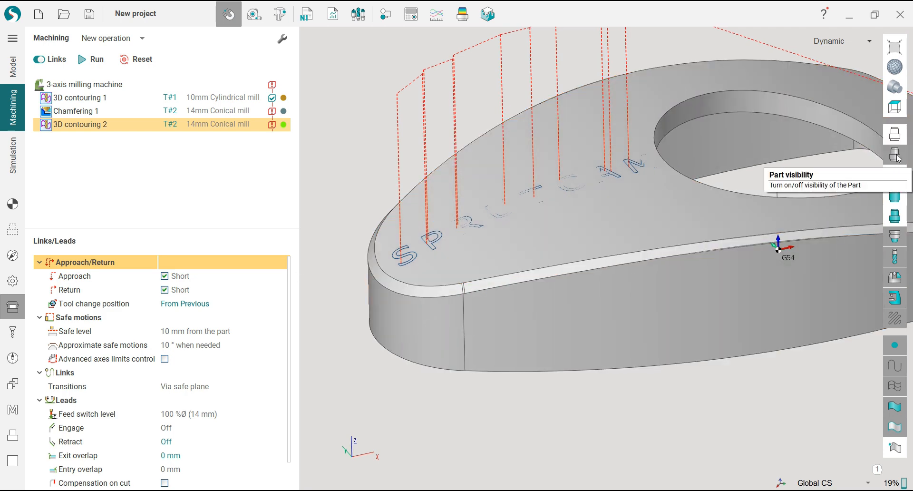
click(898, 155)
right_drag(503, 254, 495, 266)
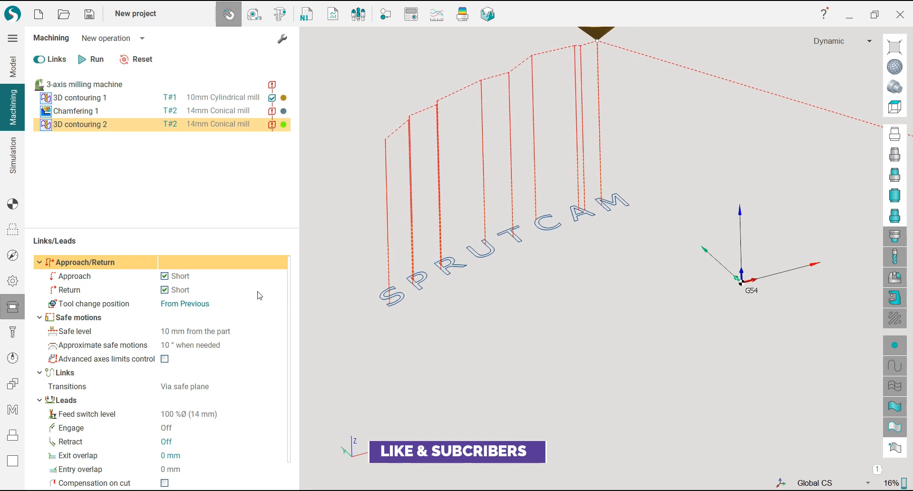
- Set the feed switch level in the leads to 30 % of the tool diameter
click(219, 387)
click(219, 399)
click(223, 414)
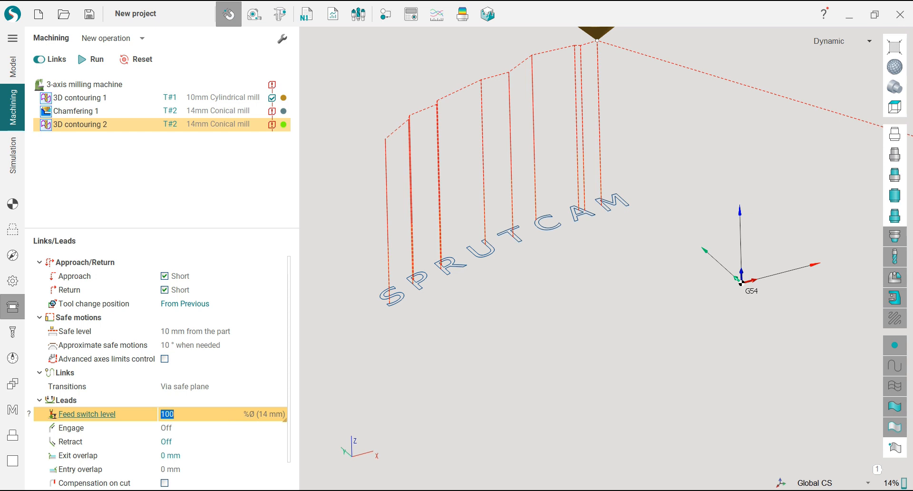
text(40)
key(Return)
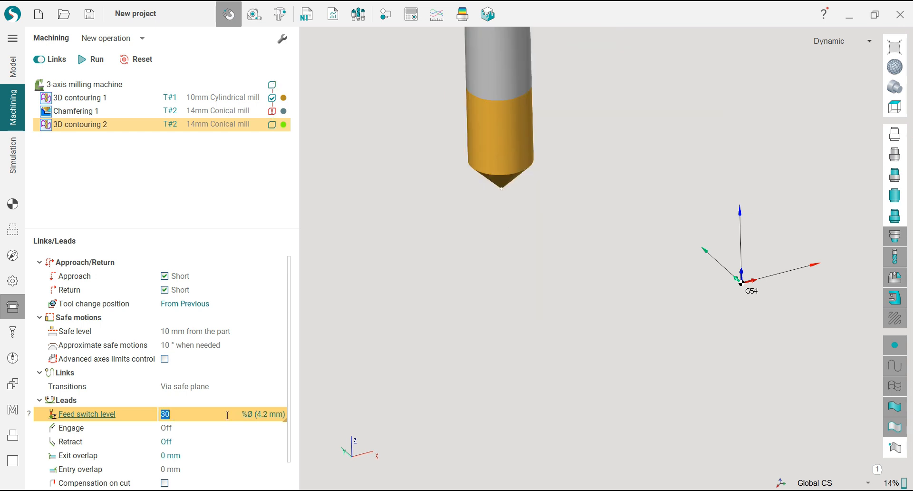
- Set the link transitions to By level, recalculate the toolpath and check the moves between the letters
click(220, 387)
click(210, 424)
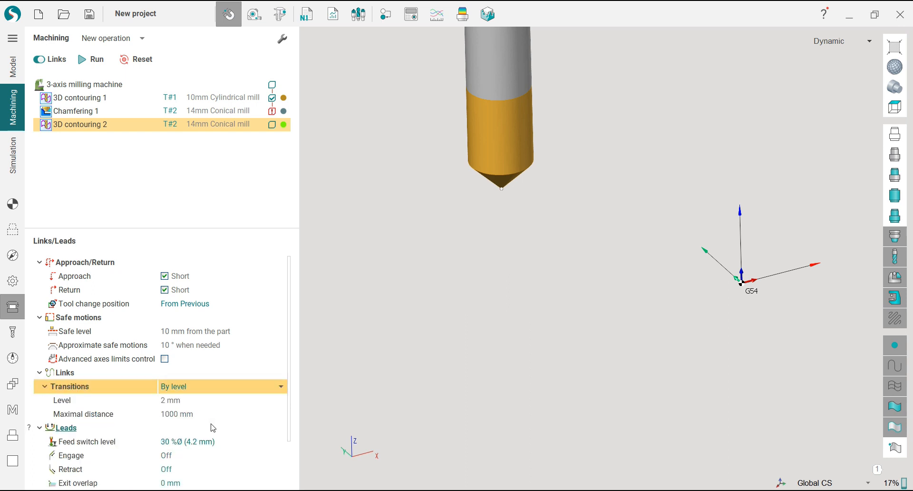
click(99, 62)
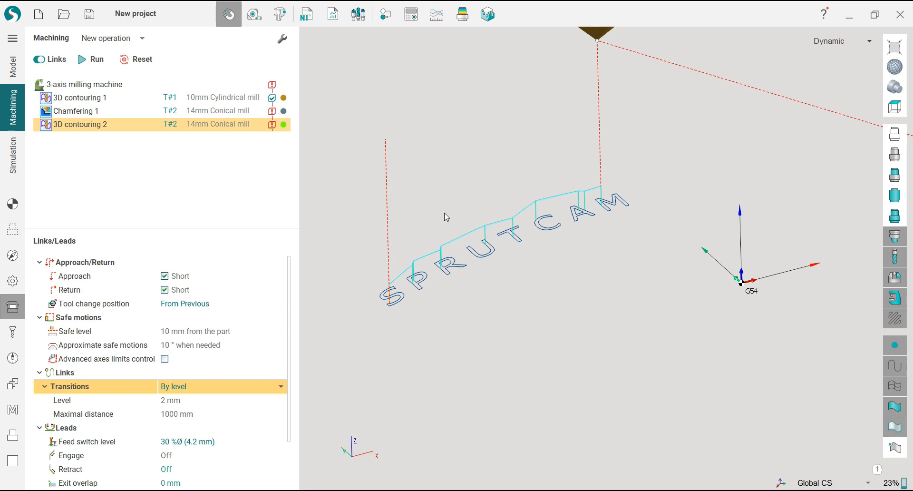
mouse_move(446, 217)
right_down()
mouse_move(394, 141)
mouse_move(371, 181)
mouse_move(430, 182)
mouse_move(443, 210)
right_up()
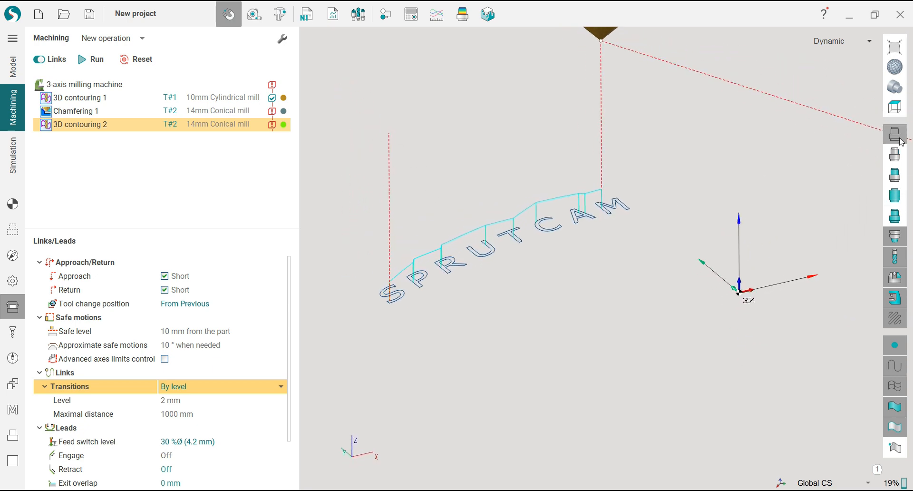
- Show the part again, slow down the simulation, run it for 3D contouring 2 and examine the engraved SPRUTCAM lettering
click(895, 154)
right_drag(439, 182, 377, 172)
click(20, 158)
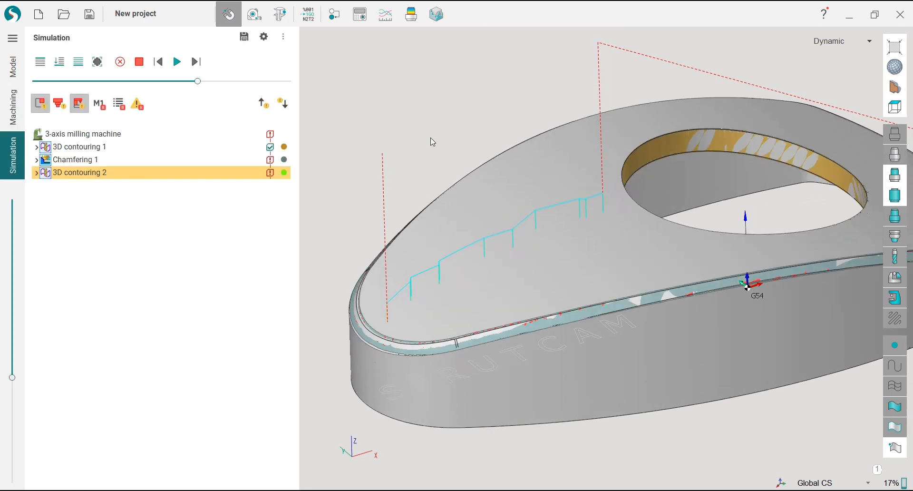
right_drag(431, 138, 430, 138)
scroll(425, 141, down, 2)
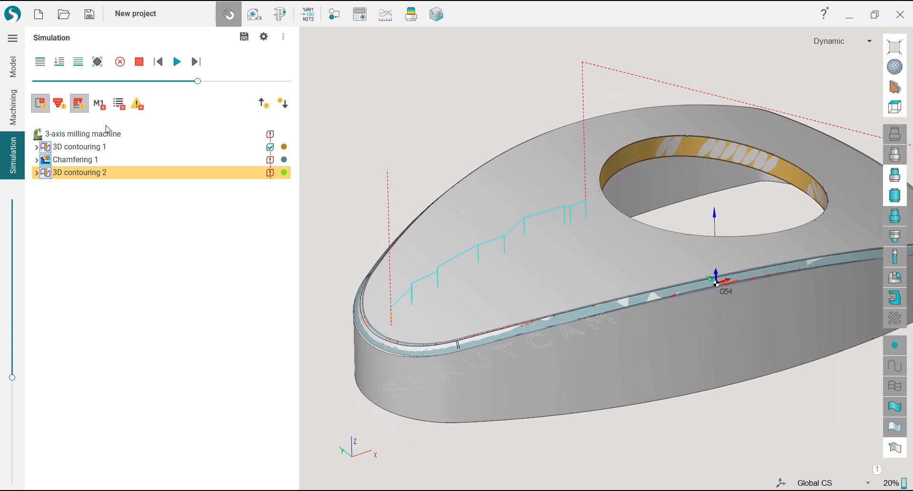
click(61, 65)
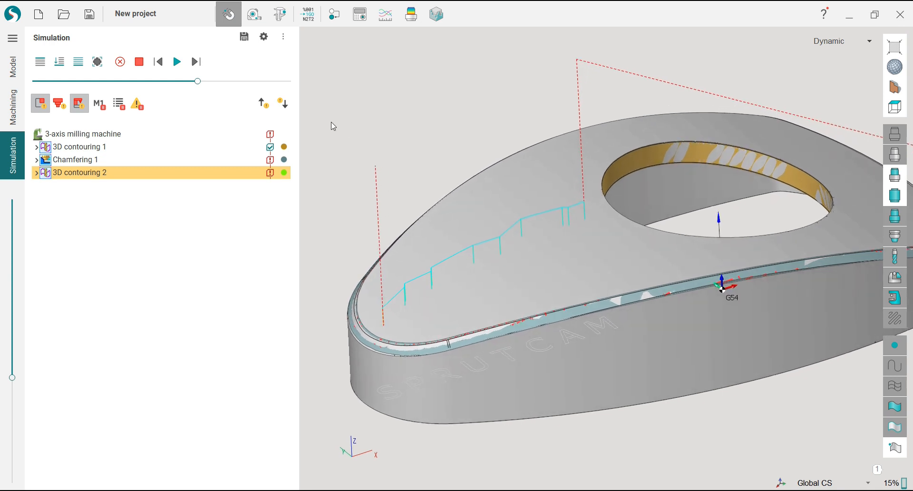
drag(197, 81, 178, 82)
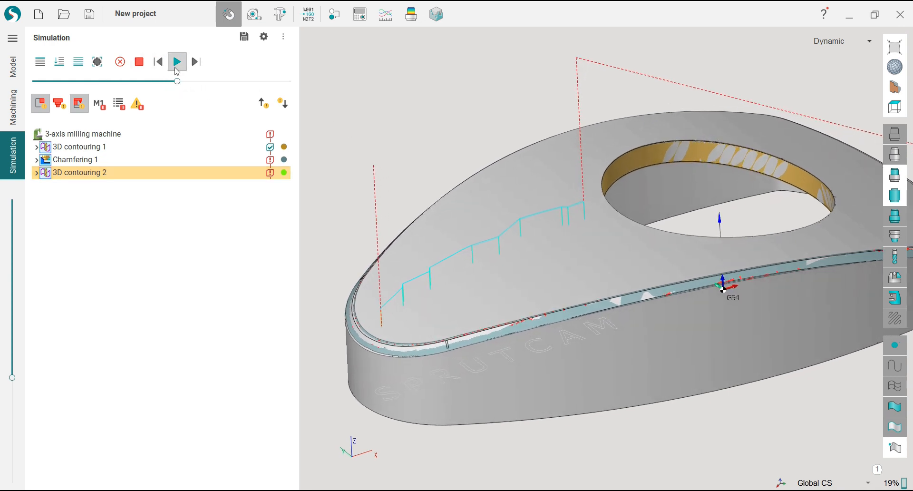
click(177, 62)
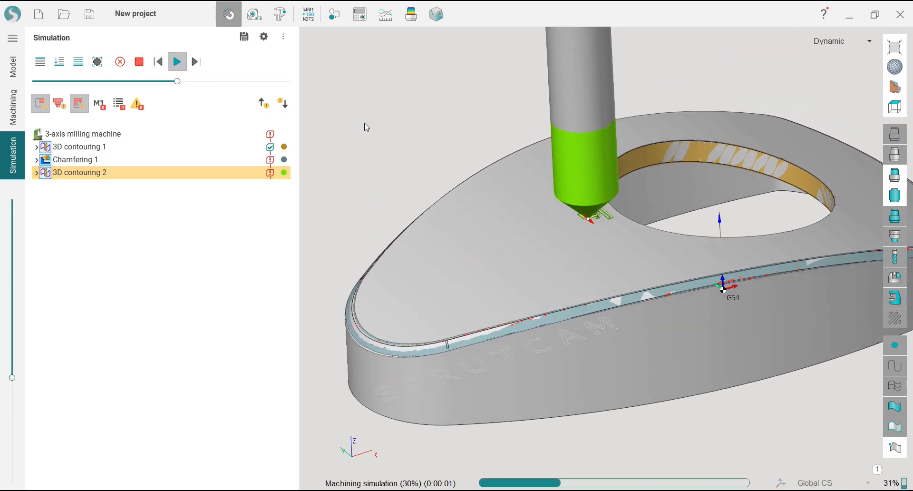
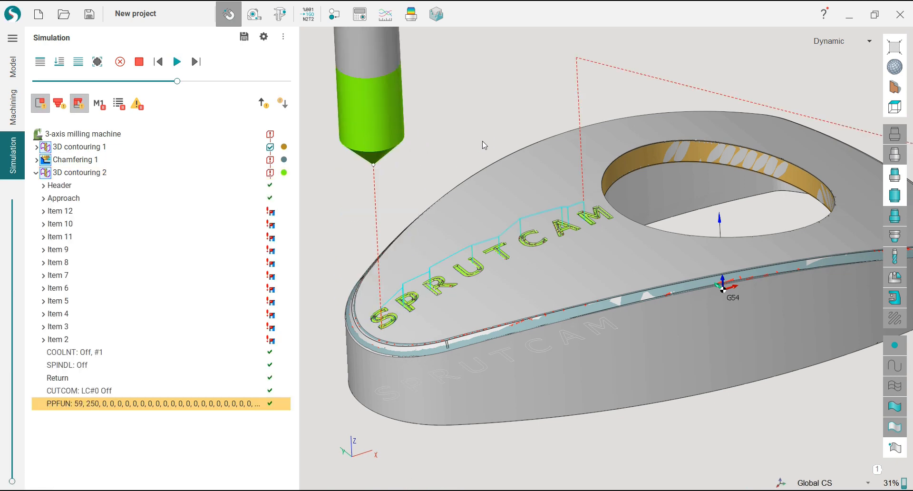
scroll(482, 140, down, 5)
scroll(477, 144, up, 2)
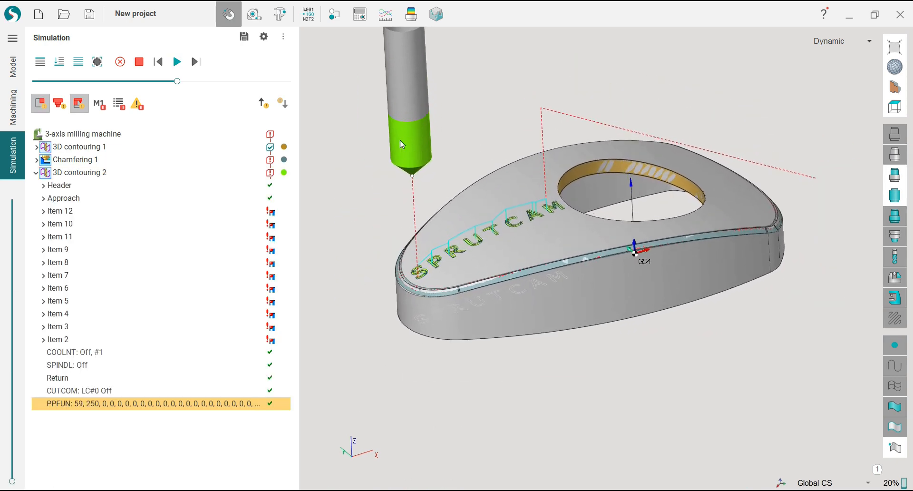
- Return to the machining operations and add a 5D Surfacing operation after 3D contouring 2
click(14, 109)
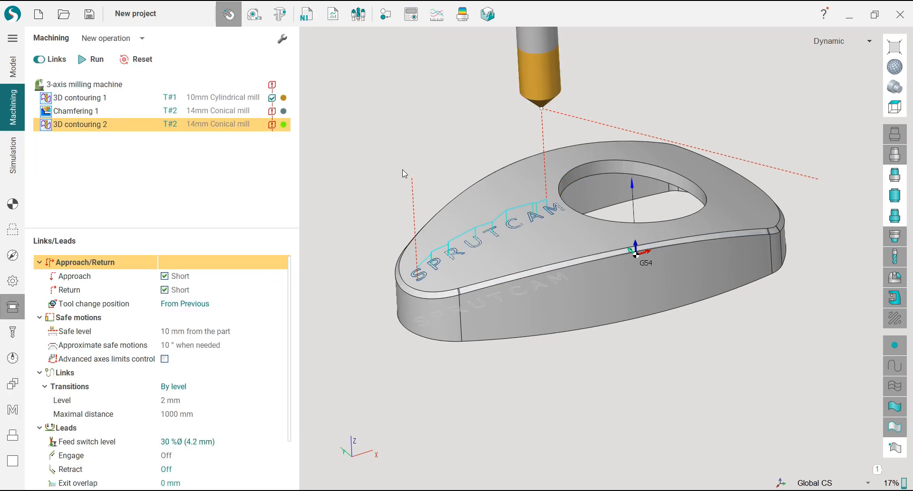
scroll(487, 251, up, 4)
scroll(480, 250, down, 5)
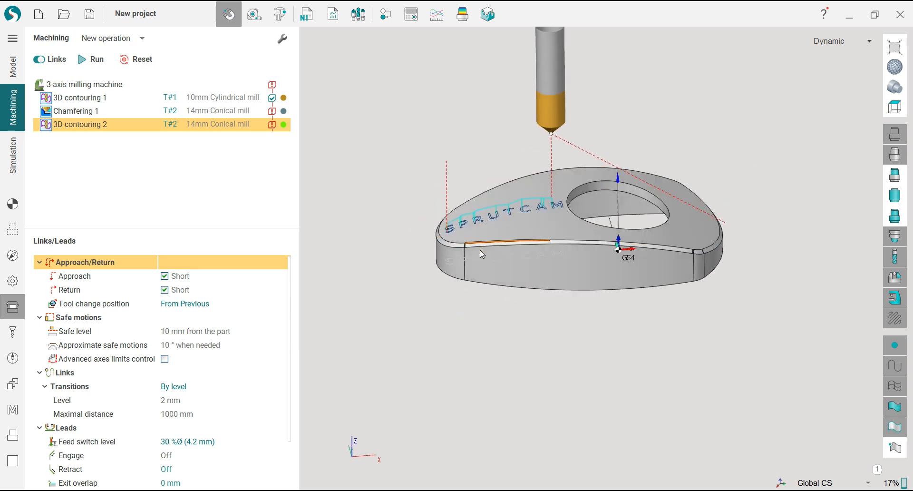
middle_drag(481, 250, 421, 178)
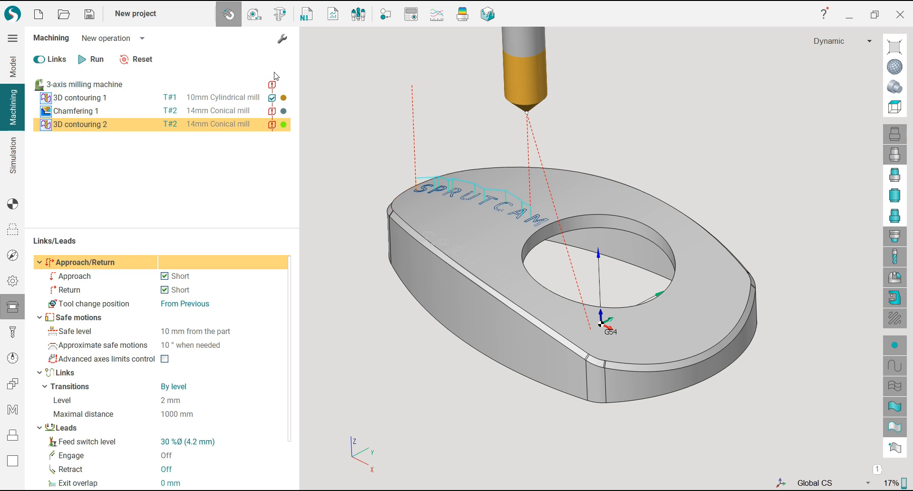
click(143, 40)
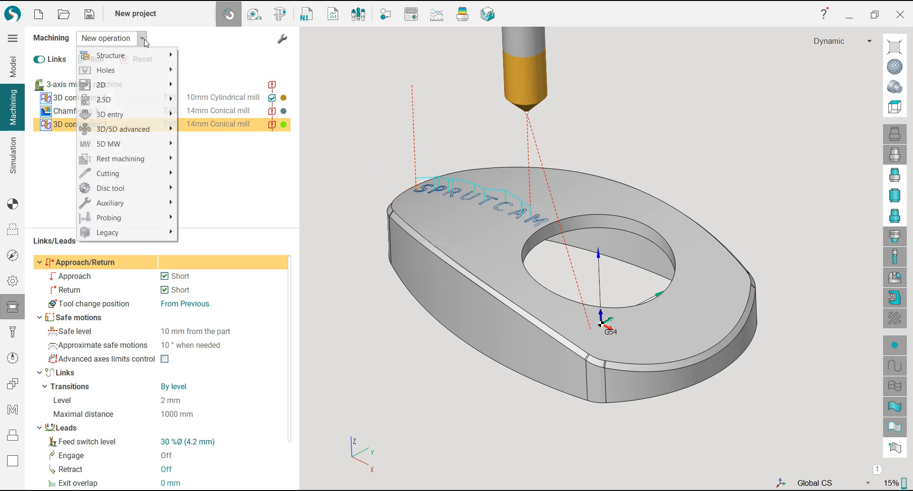
mouse_move(148, 99)
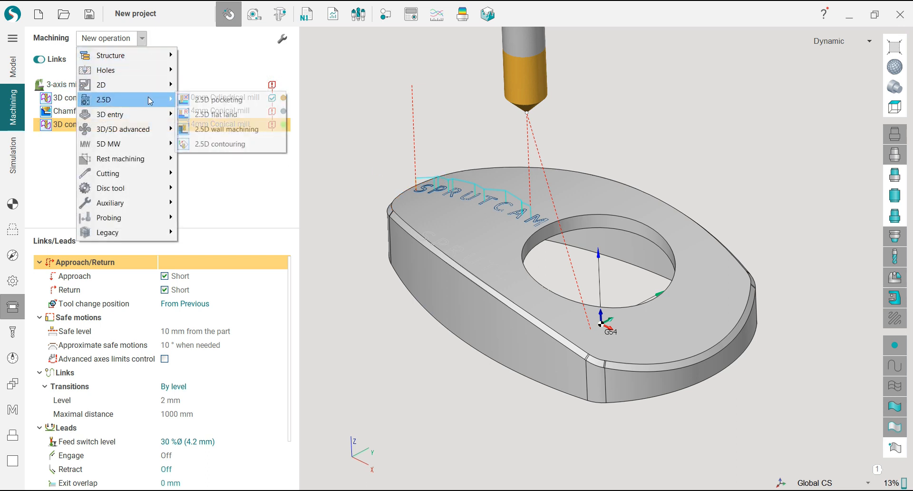
click(665, 154)
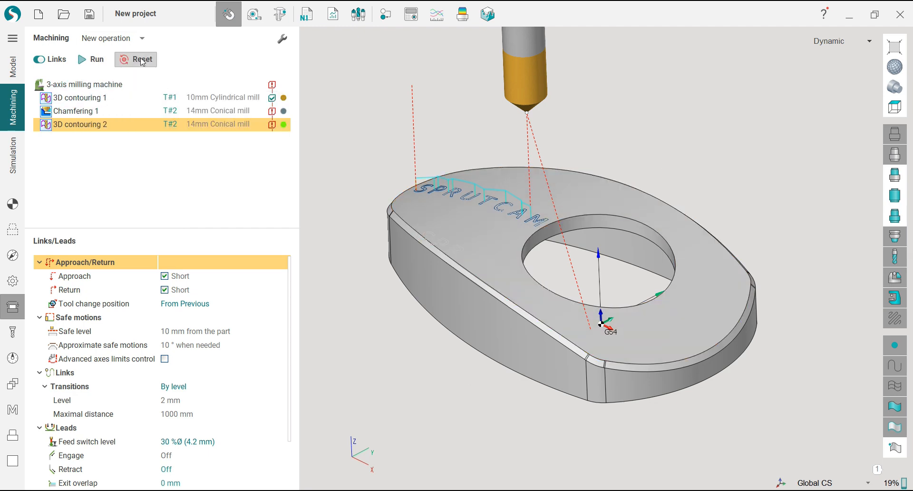
click(144, 40)
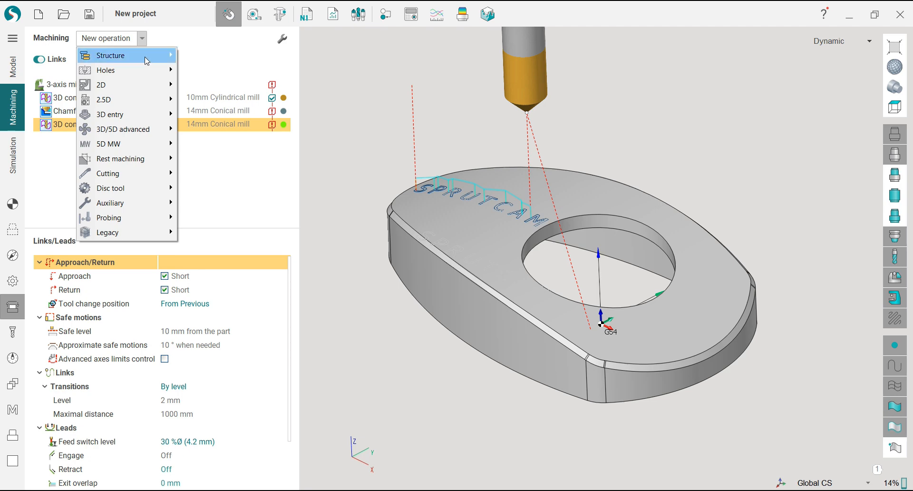
mouse_move(139, 133)
mouse_move(138, 114)
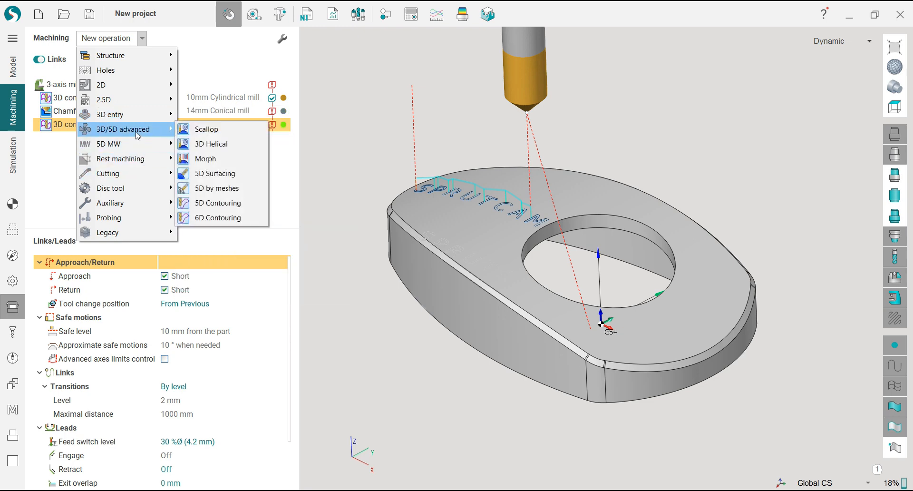
click(215, 175)
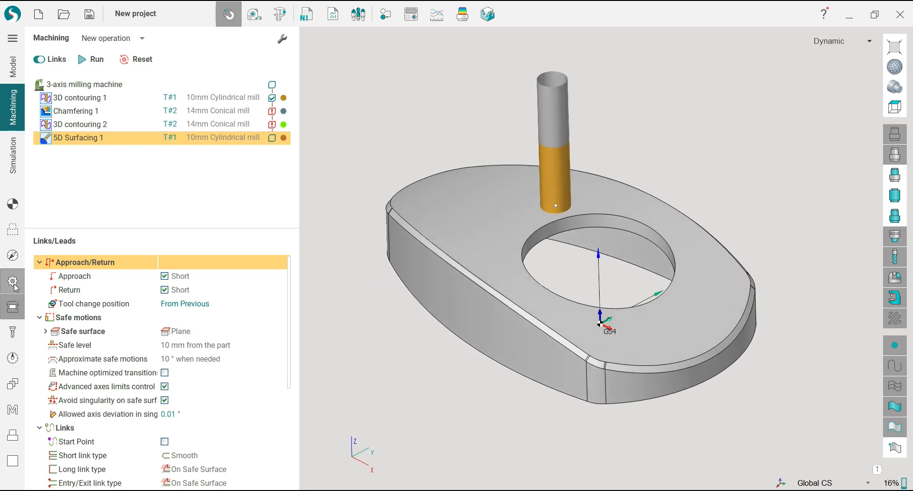
- Try a spherical mill as the tool type for the 5D Surfacing operation
click(12, 332)
click(213, 310)
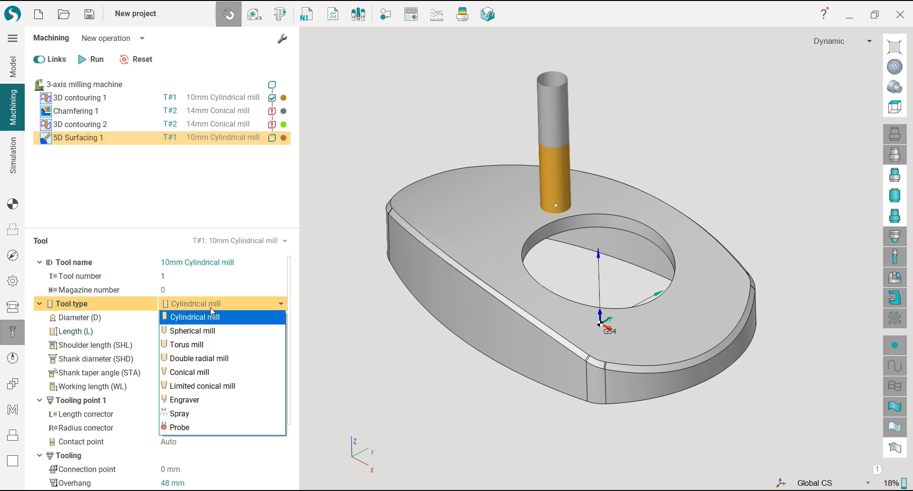
click(212, 332)
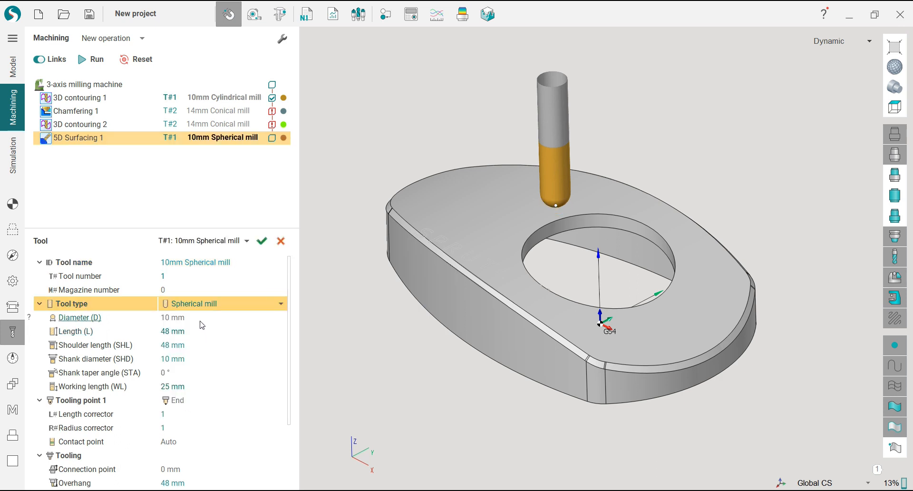
click(201, 319)
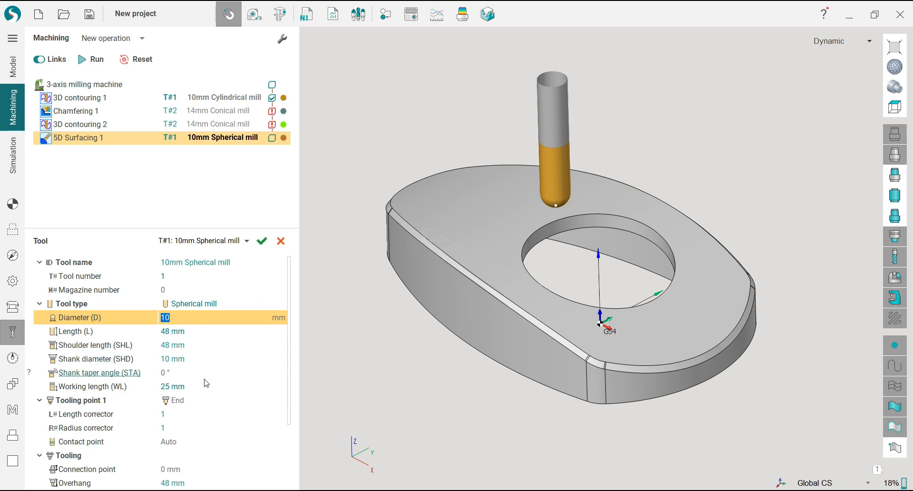
- Change the 5D Surfacing tool type to a torus mill and set its corner radius to 1.2 mm
click(206, 308)
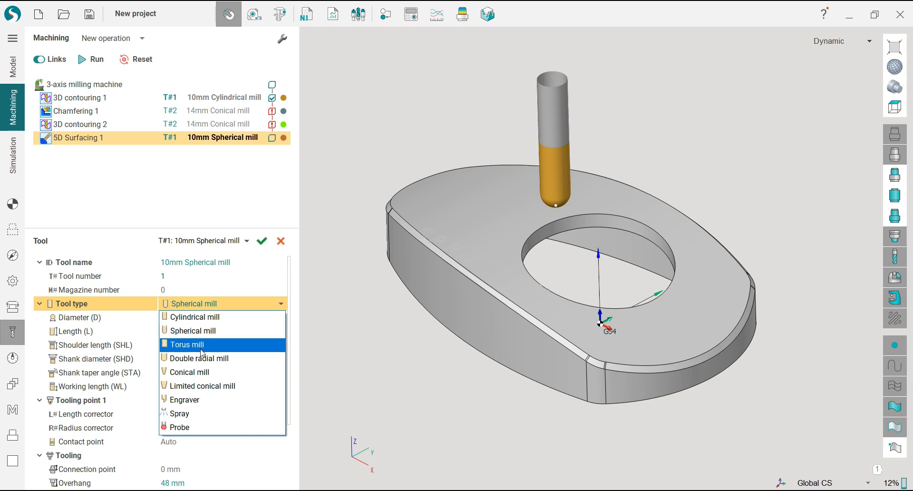
click(203, 344)
click(194, 345)
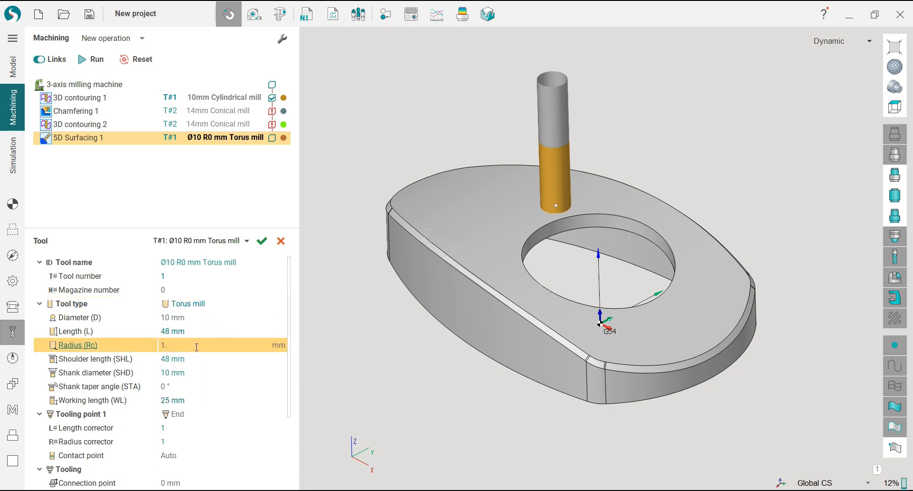
text(1.2)
click(197, 335)
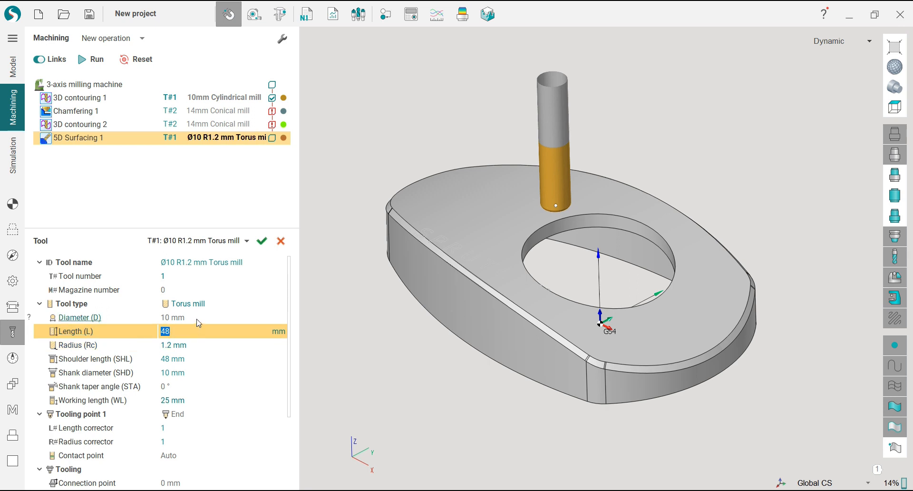
click(197, 318)
- Set the torus mill's tool number to 3 and apply it as a new tool
click(229, 275)
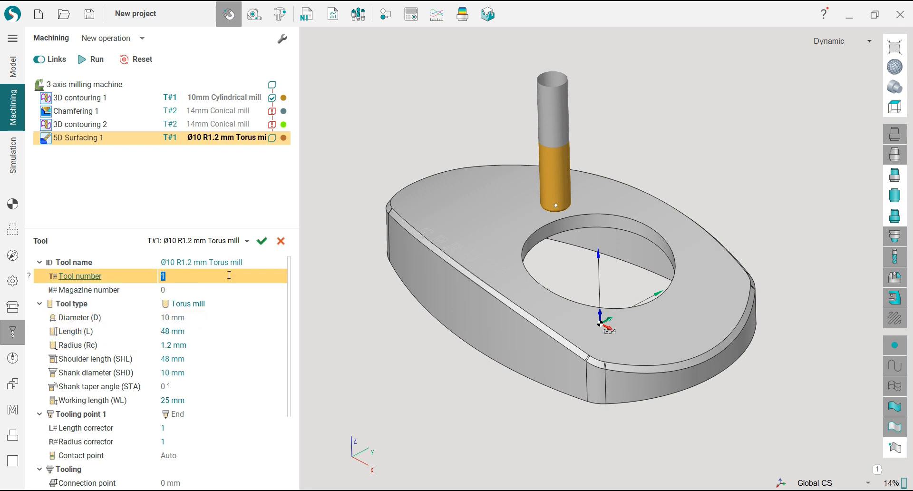
click(261, 245)
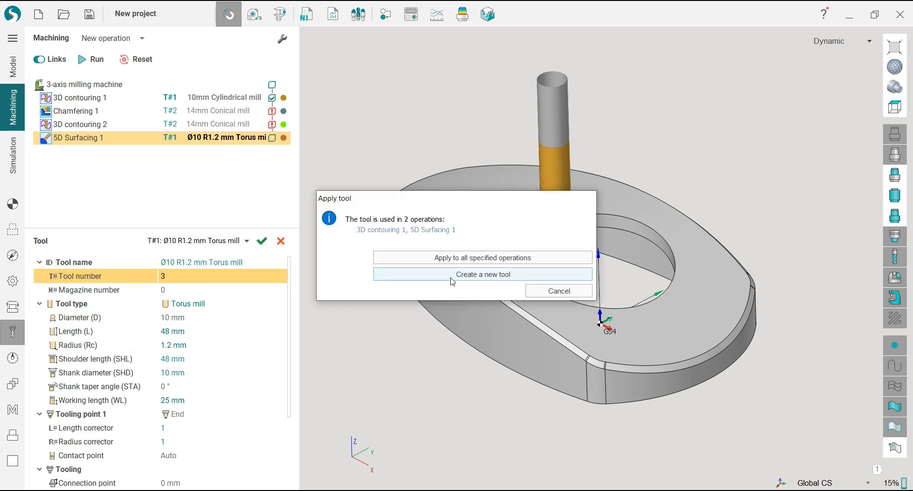
click(483, 275)
- Assign the part's curved top face as the machining surface of the 5D Surfacing operation
middle_drag(388, 171, 392, 171)
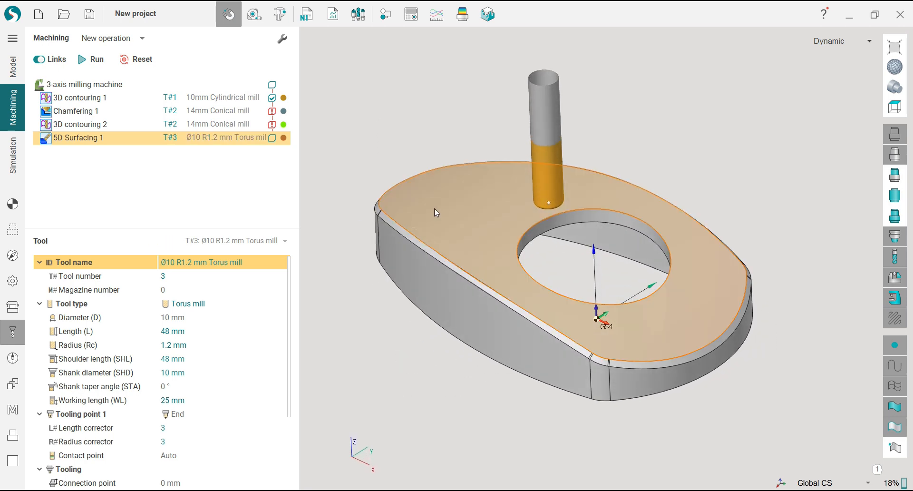
click(14, 209)
click(13, 229)
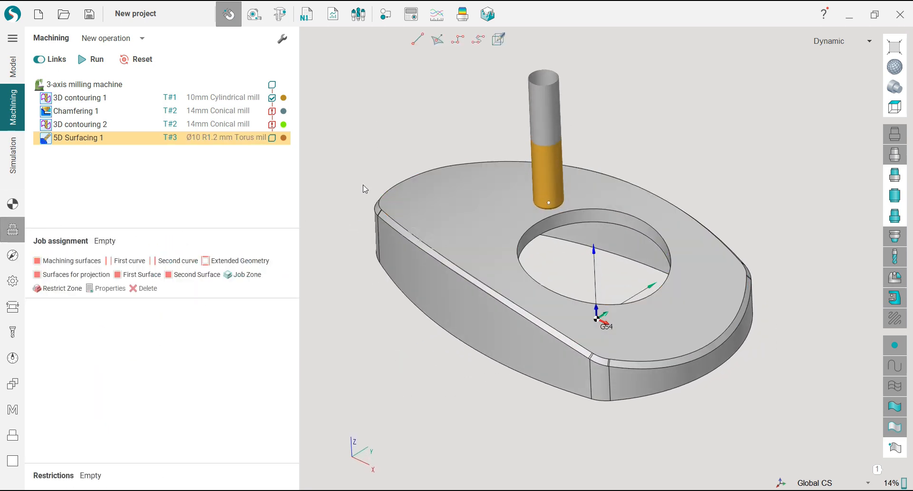
click(431, 204)
click(67, 264)
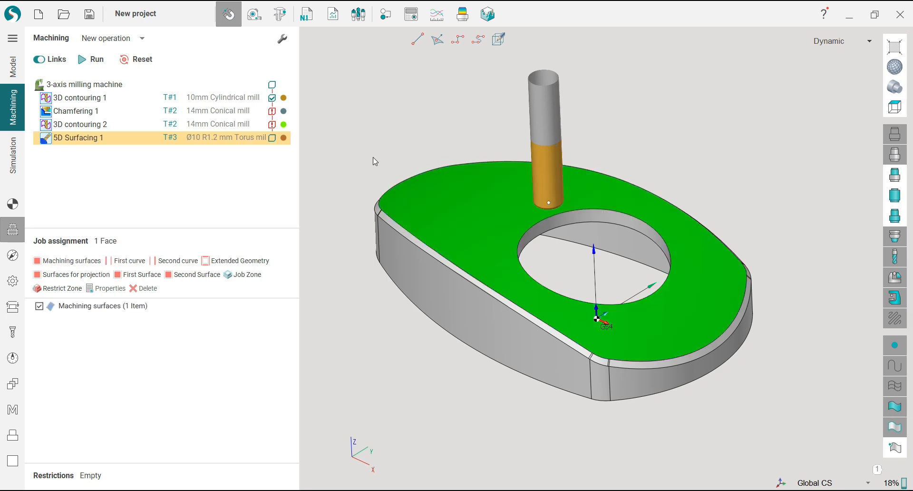
- Try the Parallel to Horizontal plane, Parallel to Vertical Plane and Parallel to 3d Plane strategies on the top face
click(14, 257)
mouse_move(393, 136)
middle_down()
mouse_move(412, 195)
mouse_move(400, 123)
middle_up()
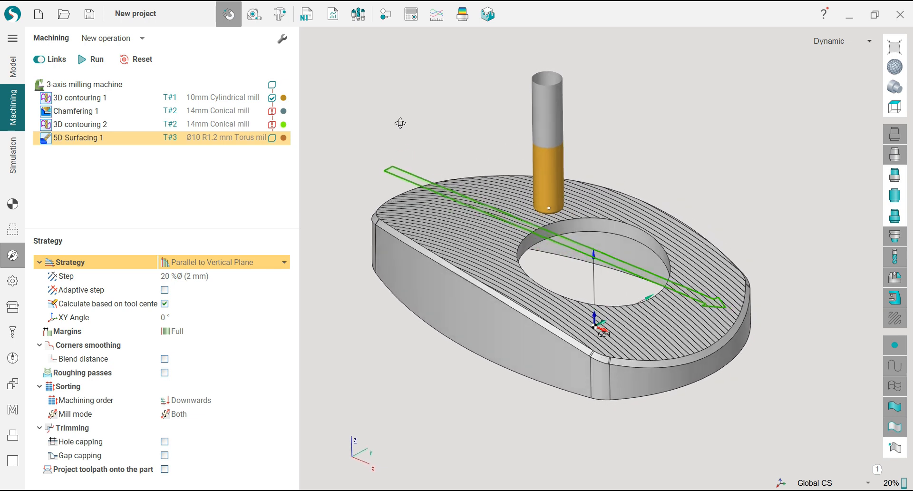
click(226, 267)
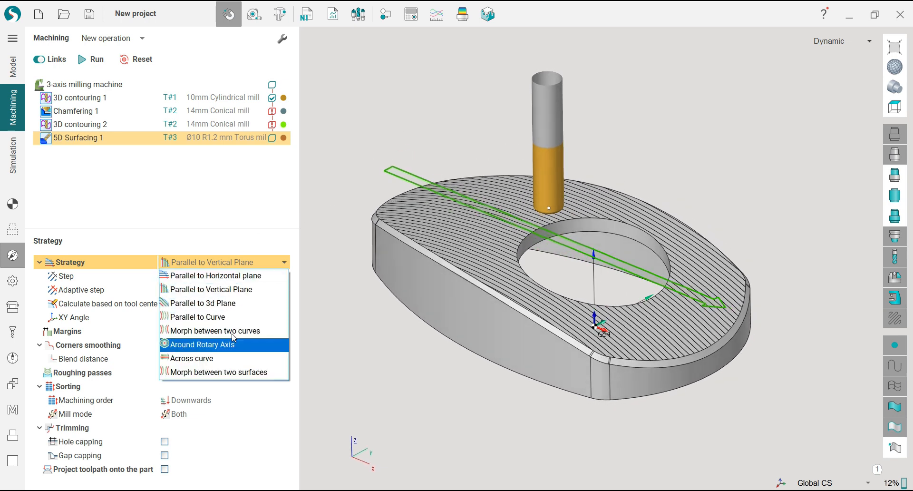
click(243, 278)
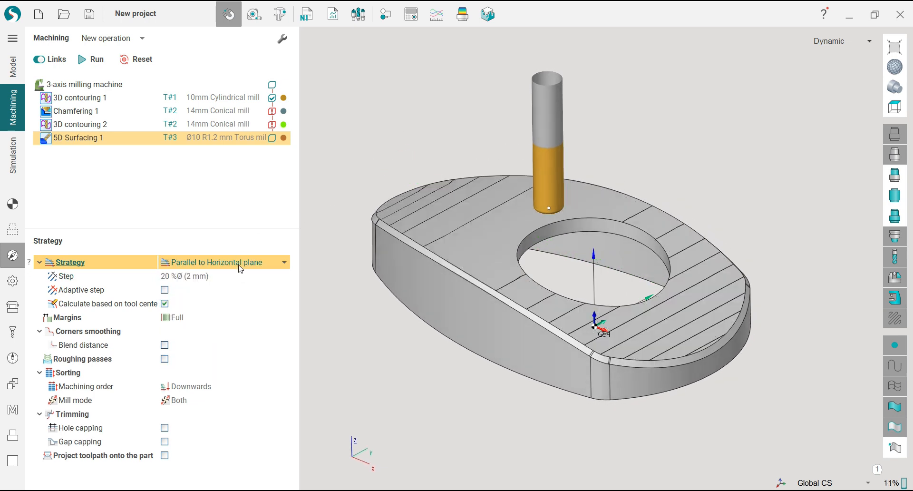
click(240, 269)
click(236, 292)
click(235, 268)
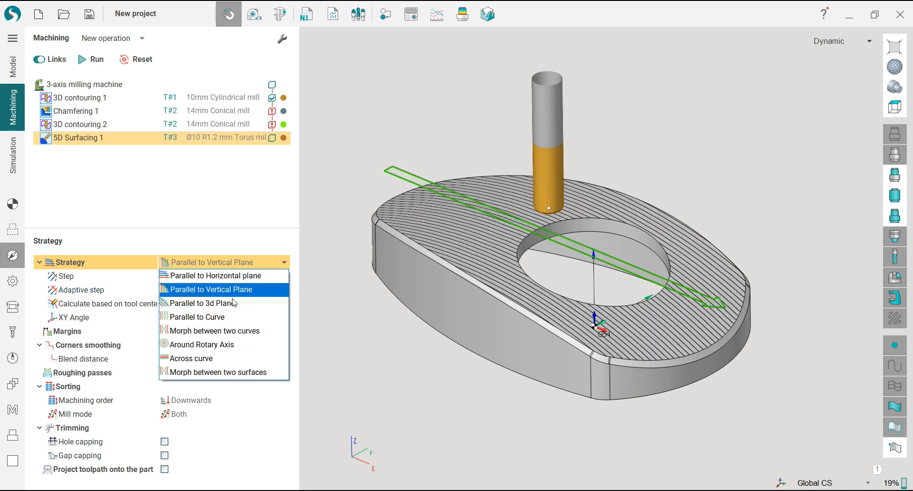
click(237, 305)
- Set the surfacing strategy to Parallel to Vertical Plane with a step of 5 % of the tool diameter
click(234, 267)
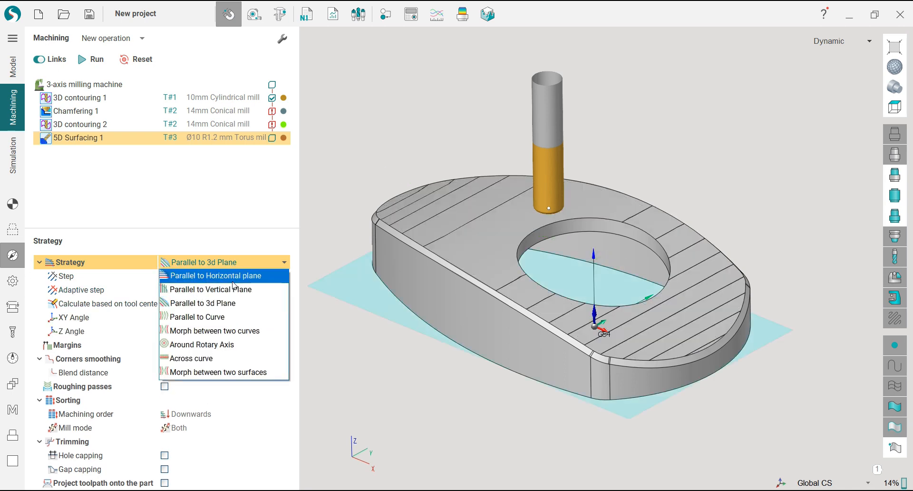
click(236, 294)
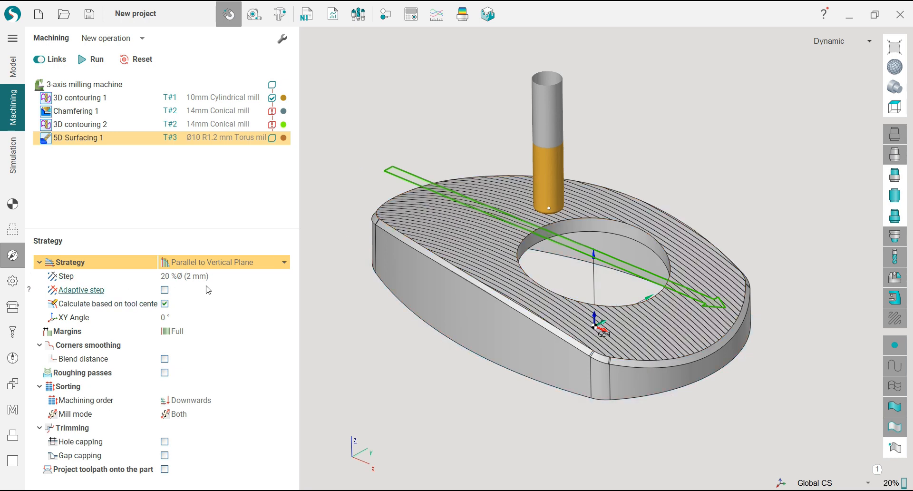
click(220, 277)
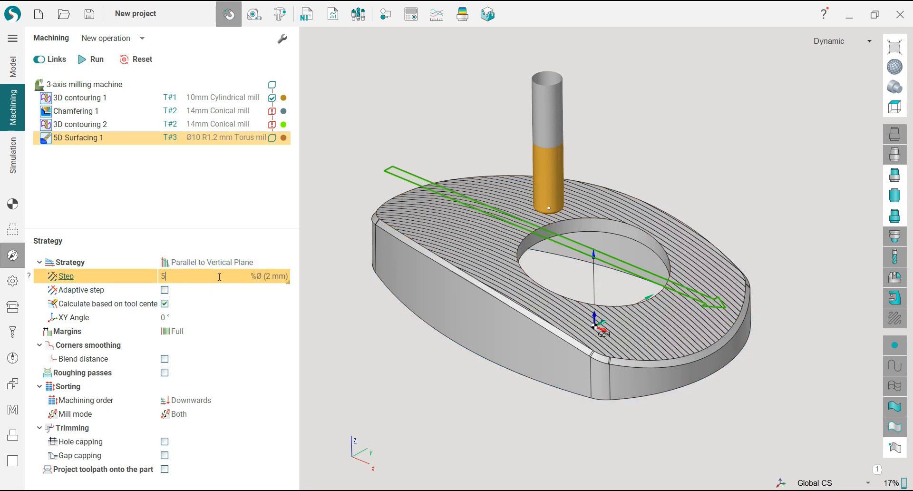
key(Return)
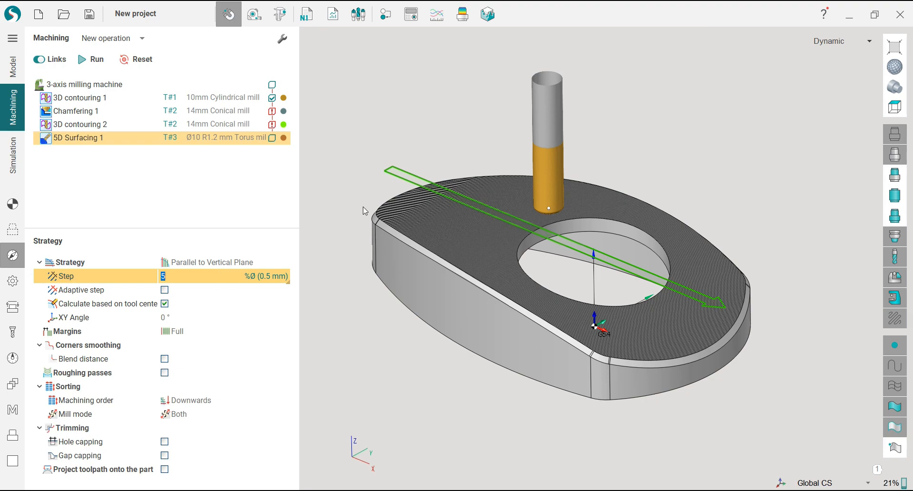
- Set the machining tolerance of the 5D Surfacing operation to 0.01 mm
mouse_move(364, 210)
middle_down()
mouse_move(352, 222)
mouse_move(355, 260)
mouse_move(363, 198)
middle_up()
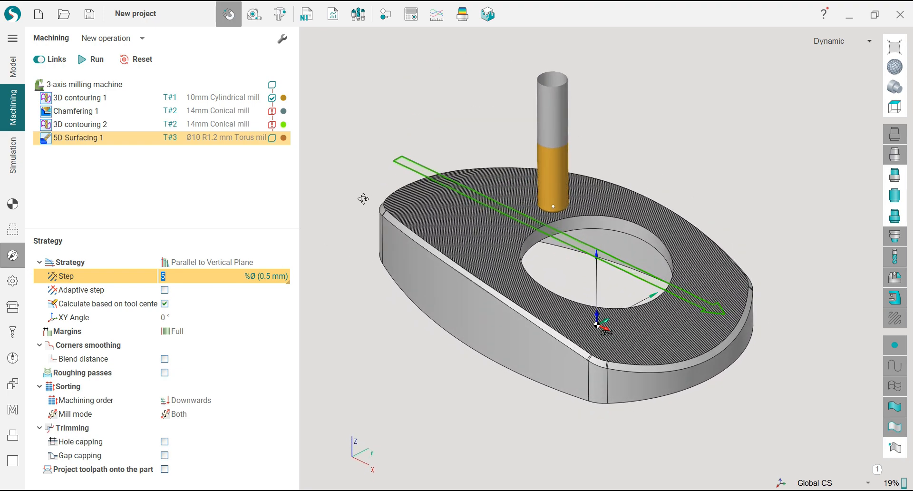
click(23, 287)
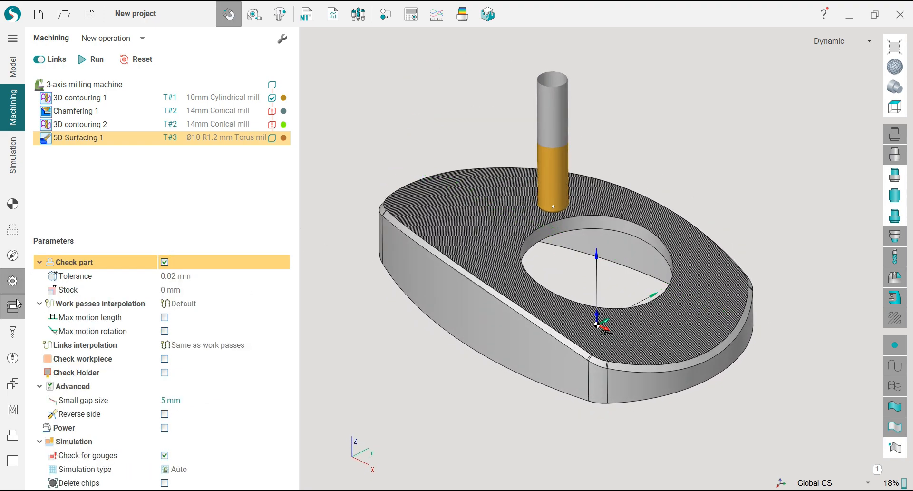
click(206, 276)
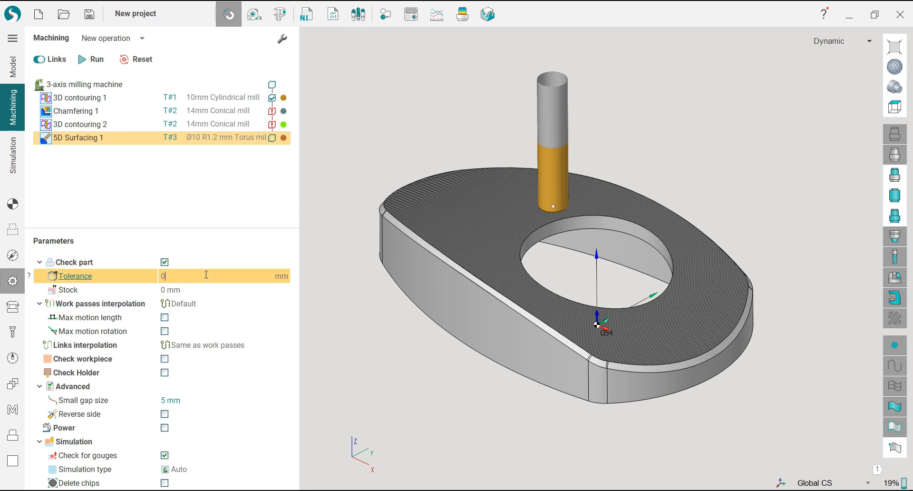
click(207, 288)
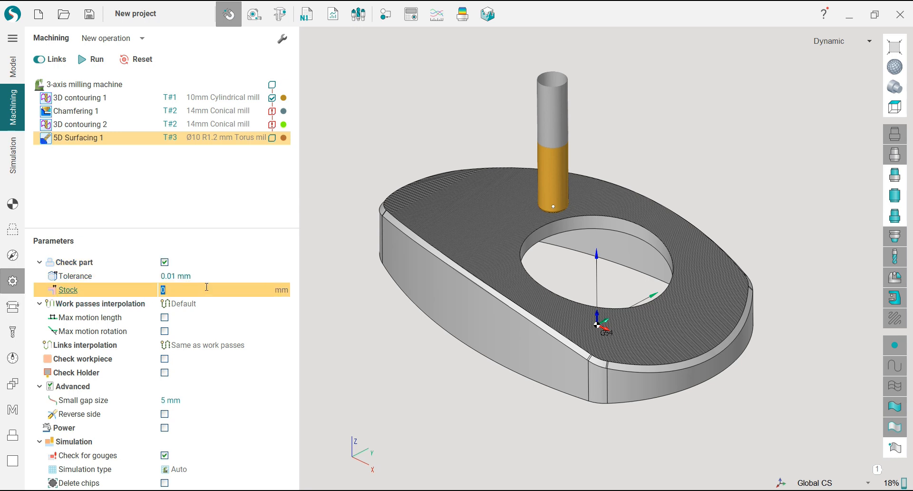
- Review the links and leads settings and calculate the toolpath of the 5D Surfacing operation
click(12, 314)
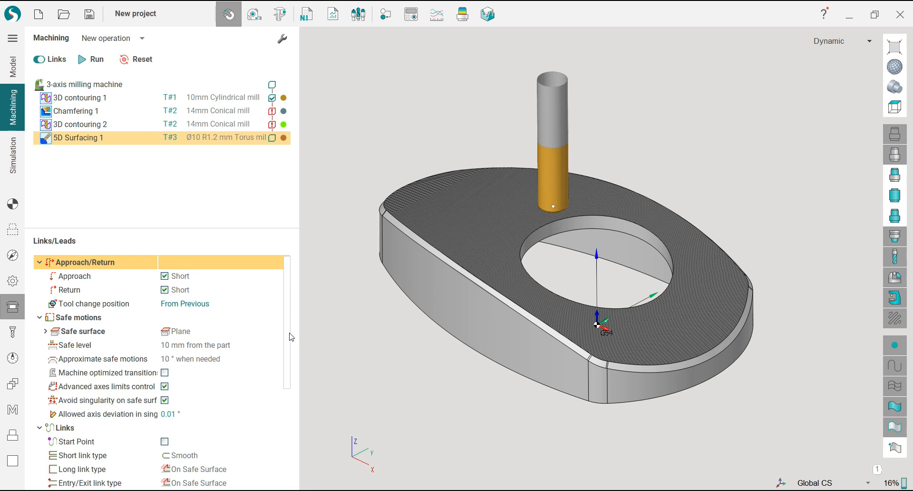
drag(289, 336, 289, 390)
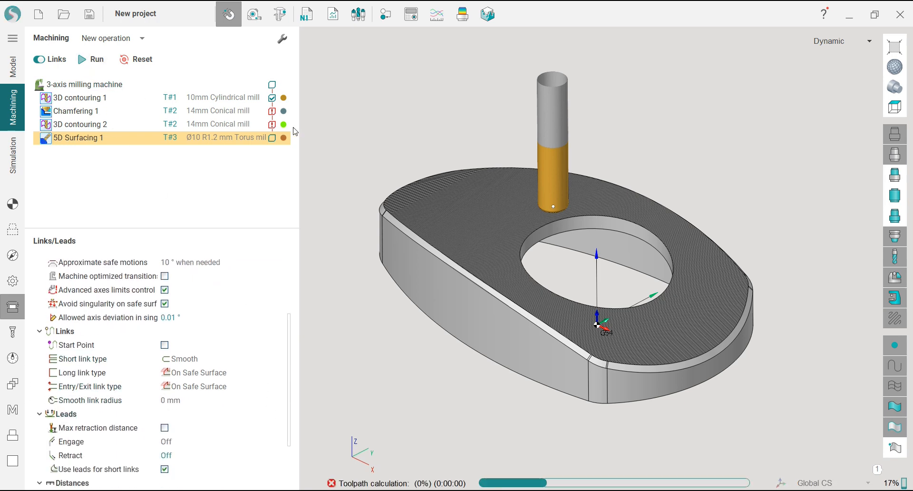
scroll(372, 218, up, 3)
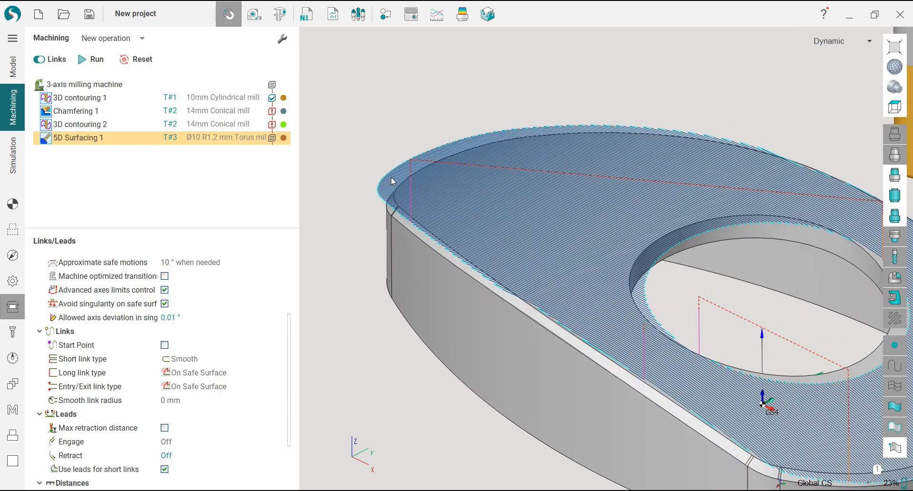
mouse_move(391, 179)
middle_down()
mouse_move(408, 322)
mouse_move(410, 163)
mouse_move(400, 190)
middle_up()
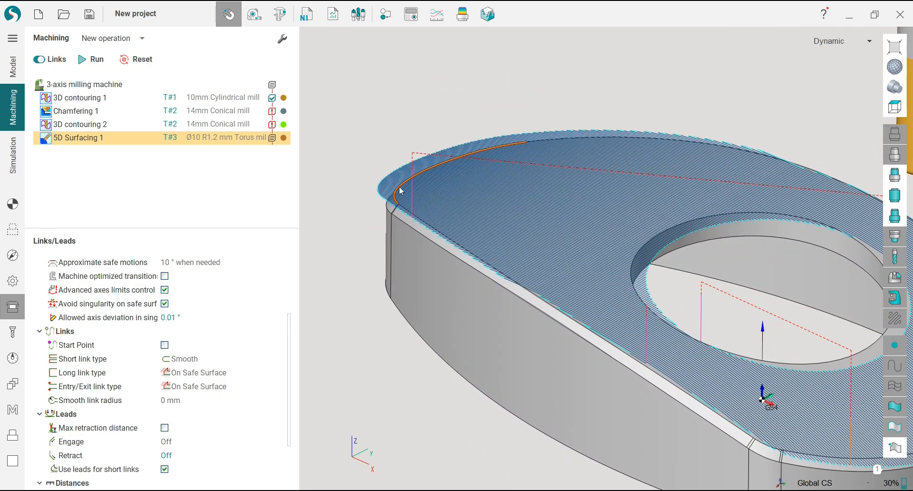
- Change the display color of the 5D Surfacing operation to light cyan
click(284, 139)
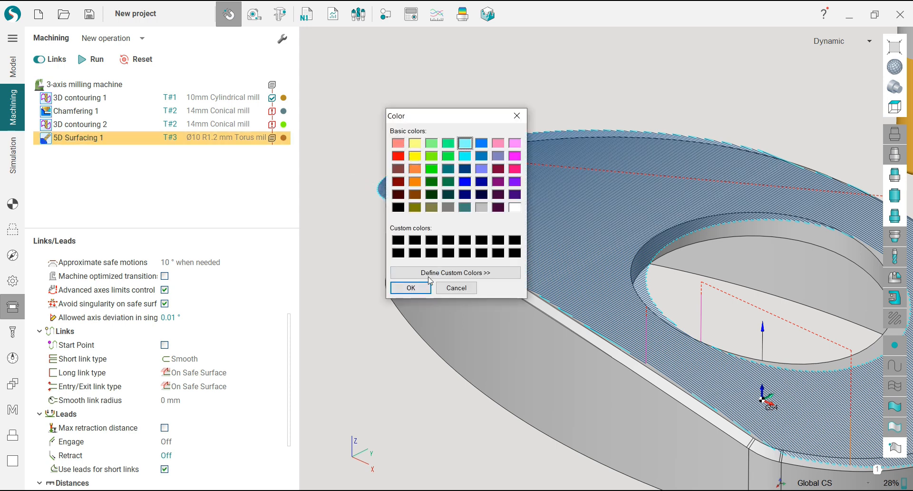
click(411, 288)
scroll(349, 223, down, 2)
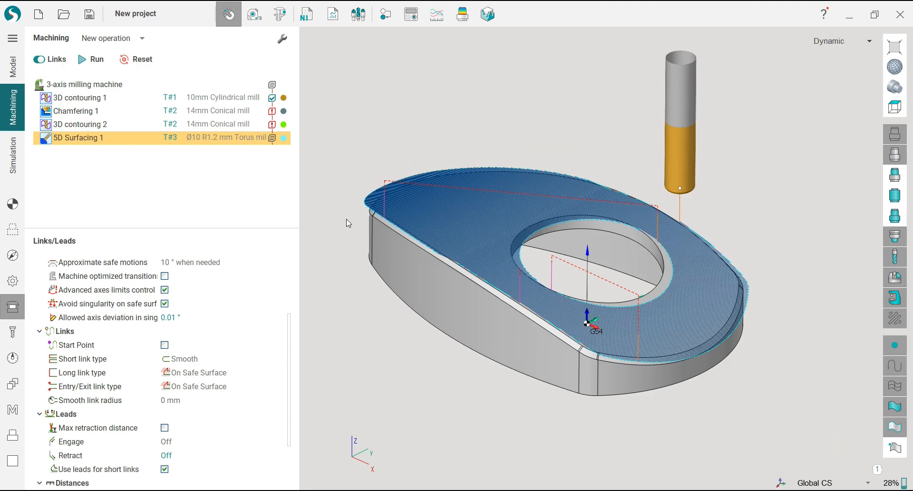
- Simulate the 5D Surfacing operation on the top face with the toolpath hidden and the simulation speed raised
click(11, 165)
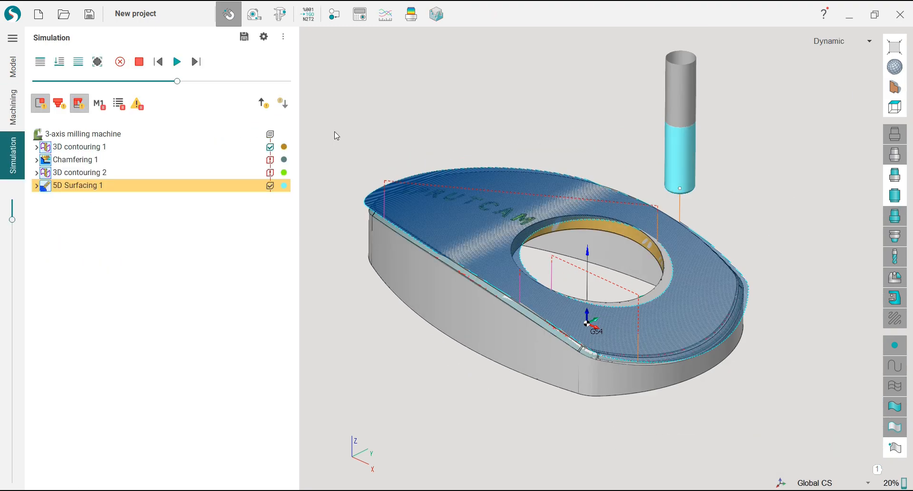
click(894, 320)
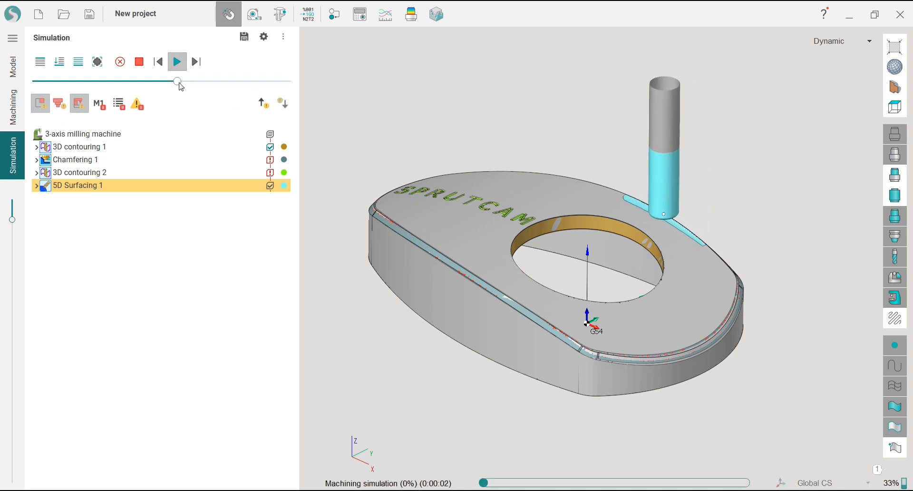
drag(177, 81, 245, 81)
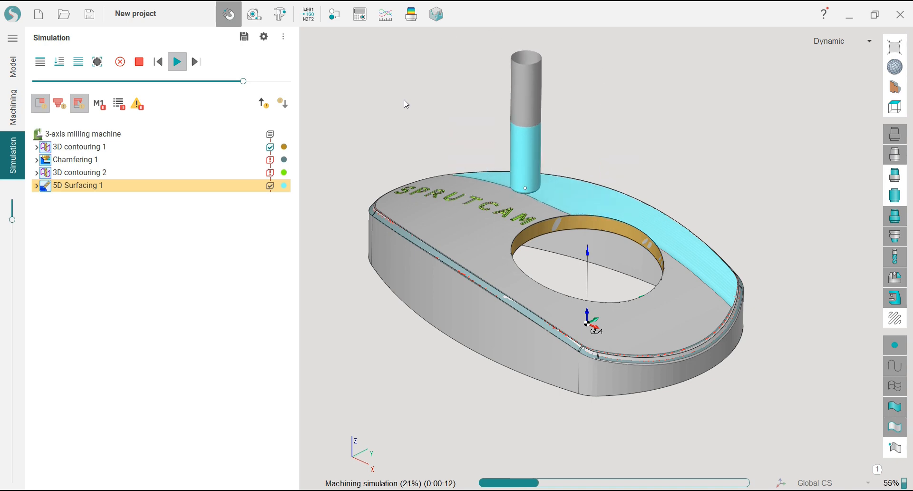
scroll(441, 201, up, 3)
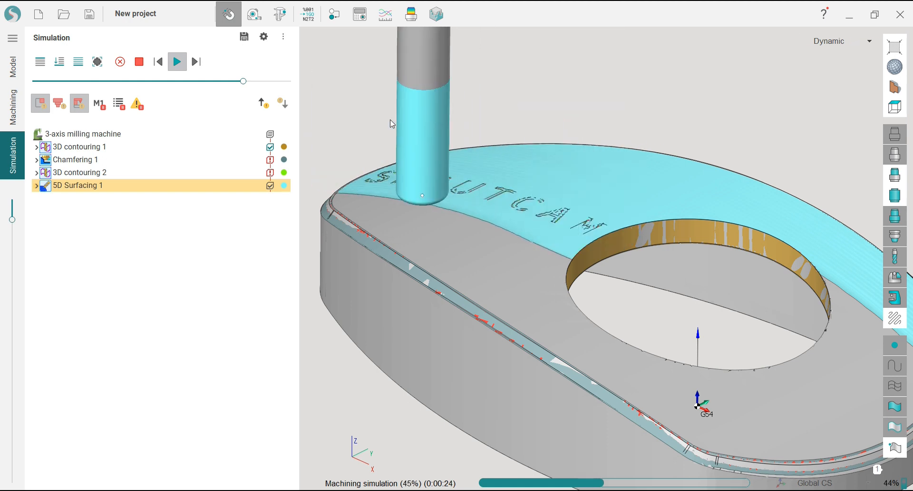
scroll(448, 133, down, 3)
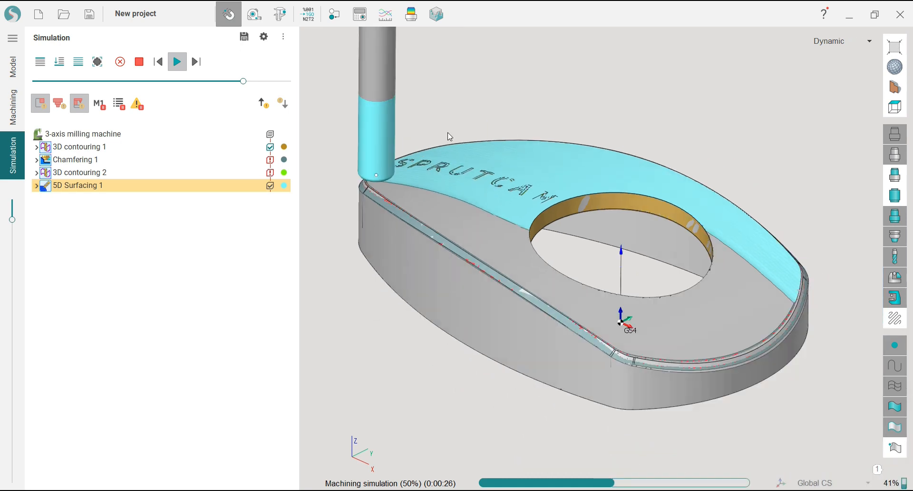
middle_drag(466, 133, 498, 112)
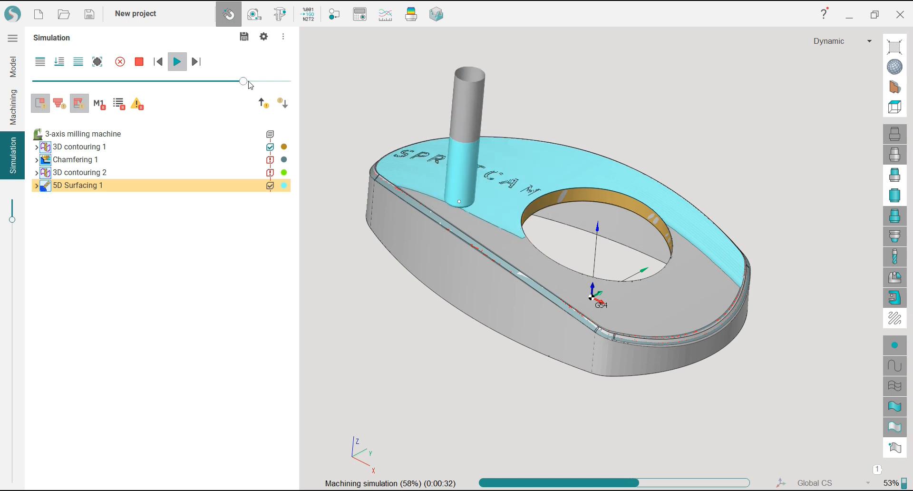
drag(243, 82, 278, 84)
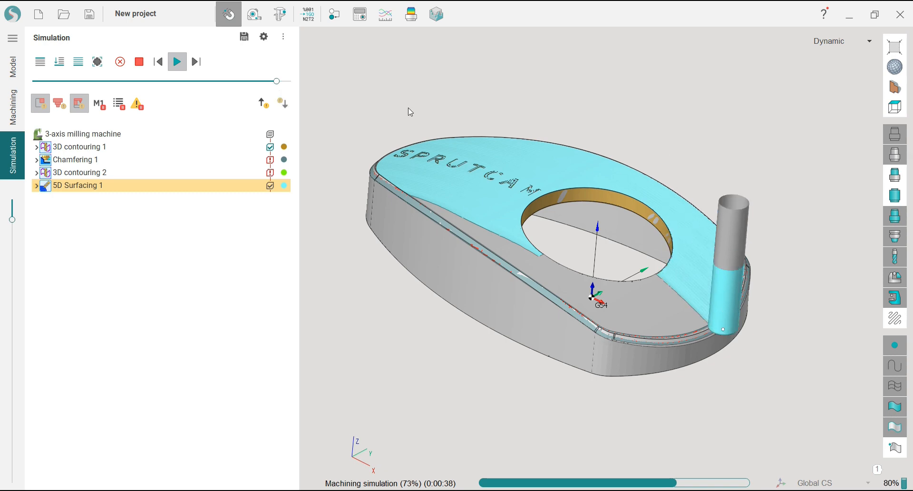
middle_drag(408, 111, 520, 162)
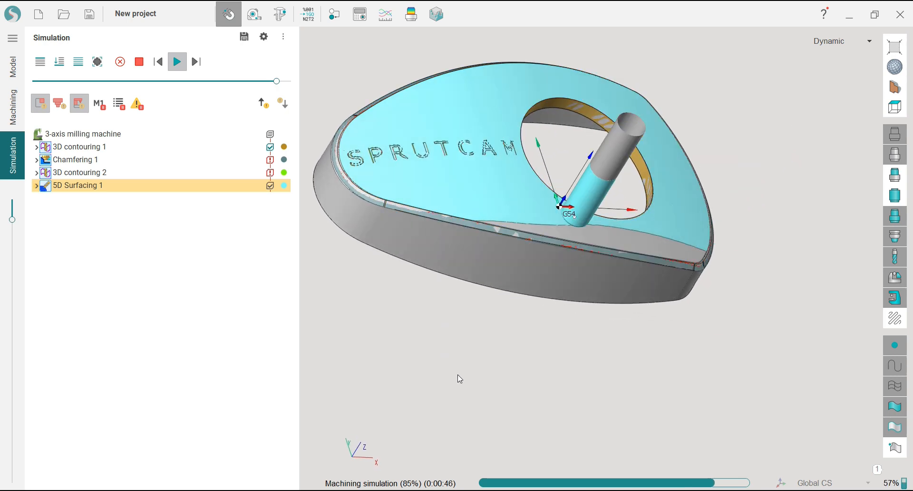
middle_drag(477, 368, 447, 331)
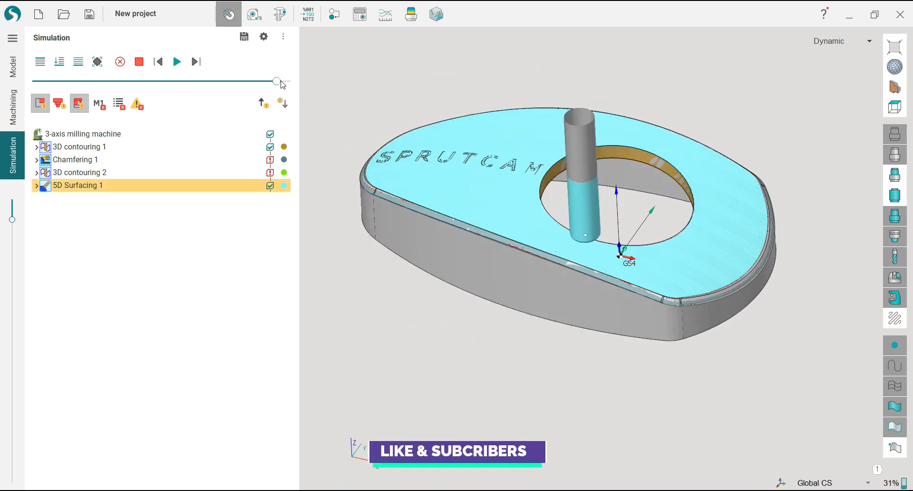
- Compare the simulated result with the part using the color deviation map, examining the top face, engraved text and chamfered edges
click(415, 19)
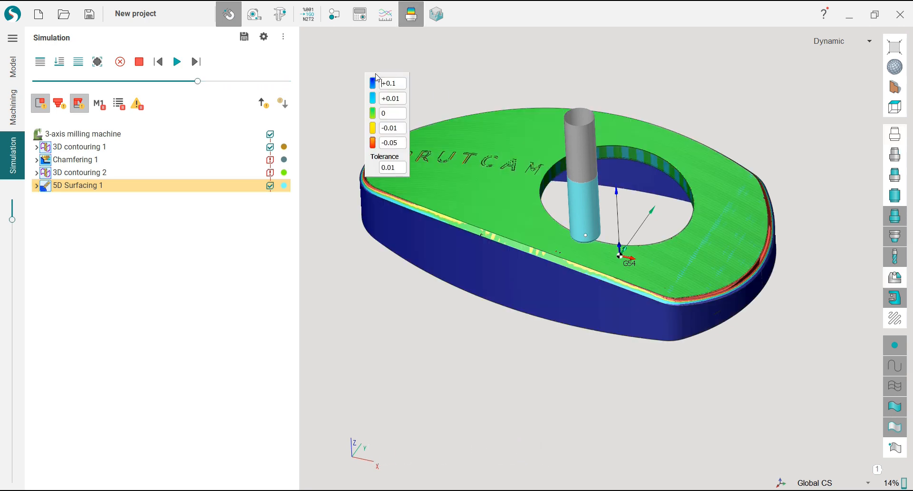
drag(377, 77, 334, 44)
scroll(432, 167, up, 3)
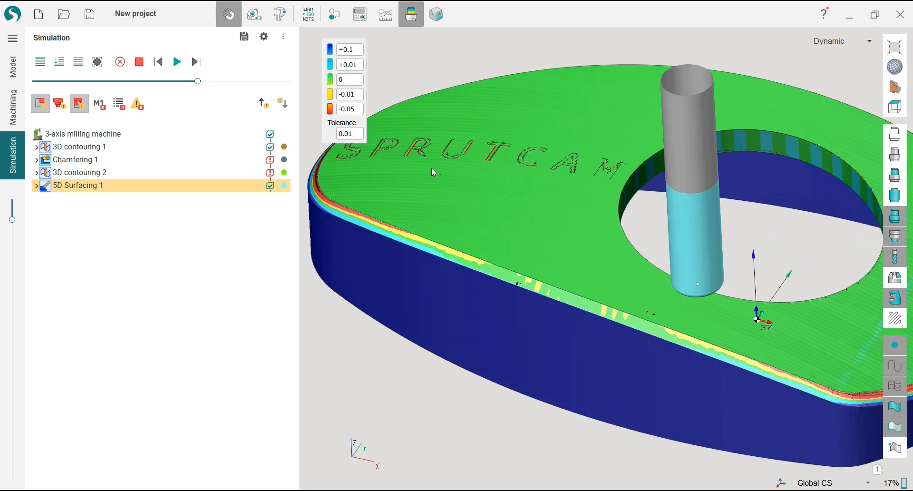
scroll(432, 168, up, 2)
middle_drag(433, 174, 412, 194)
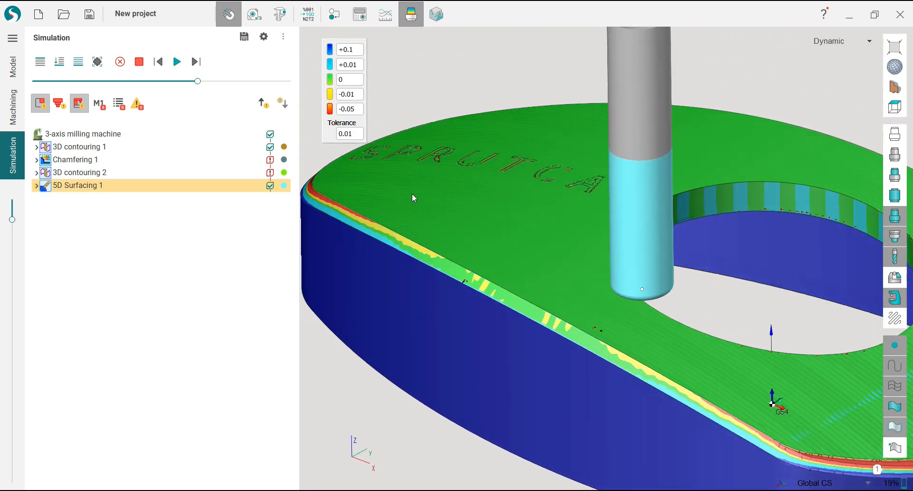
scroll(412, 207, down, 2)
scroll(821, 320, up, 3)
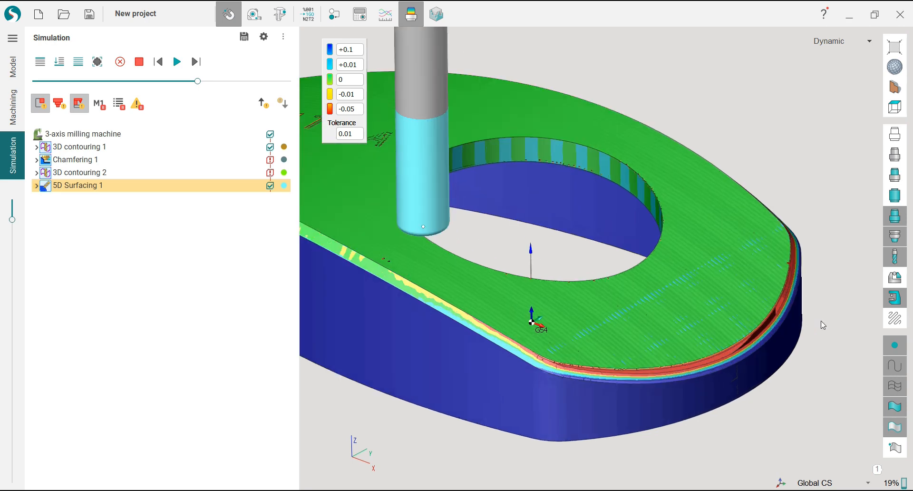
scroll(807, 301, down, 3)
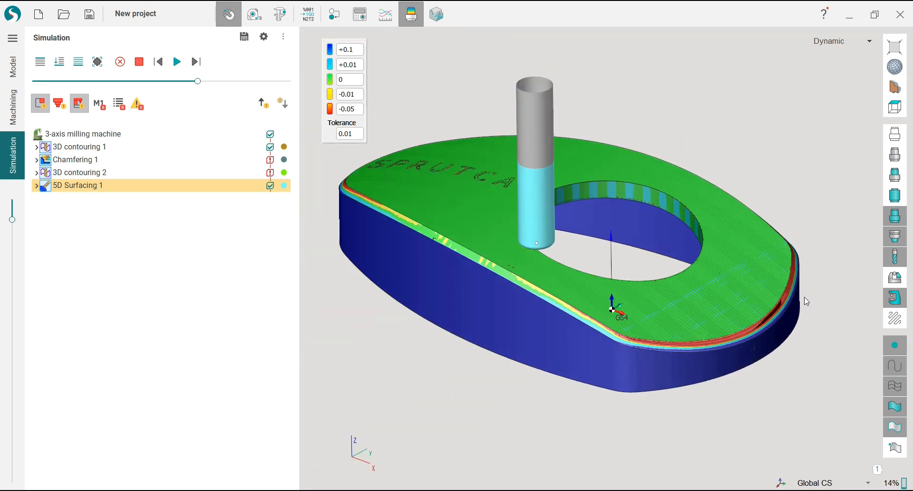
middle_drag(555, 221, 501, 225)
scroll(525, 221, up, 2)
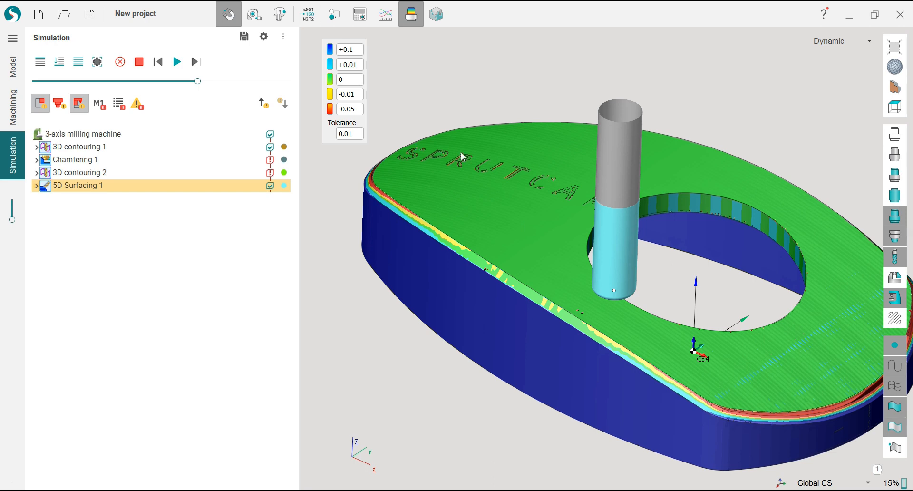
- Turn off the deviation map, inspect the engraved text, and return to the machining setup with the surfacing toolpath in view
click(412, 17)
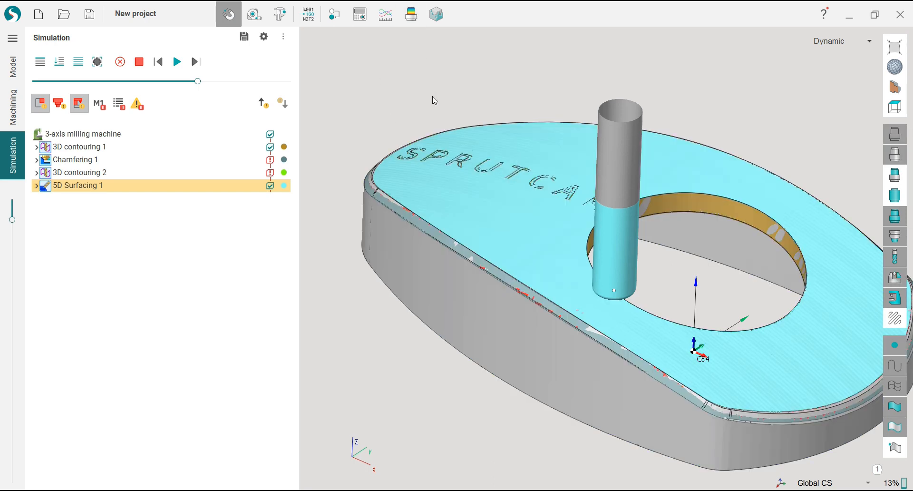
scroll(428, 174, up, 3)
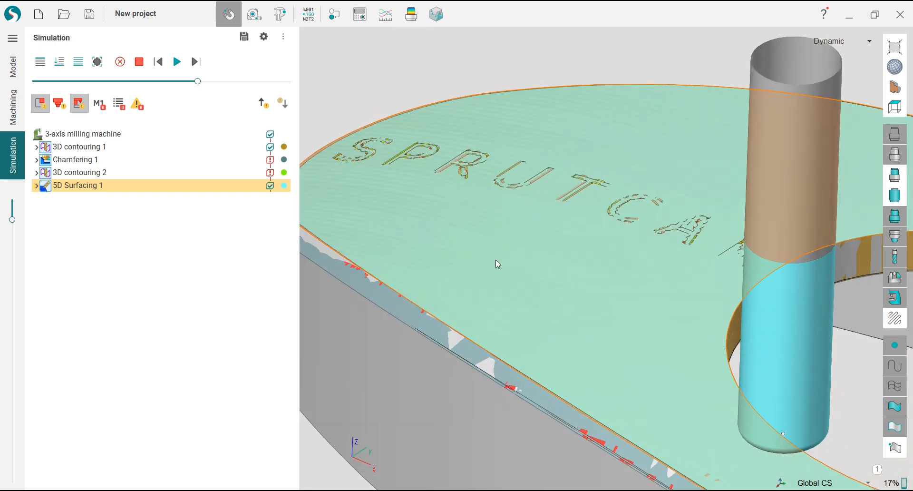
scroll(496, 260, down, 5)
click(14, 119)
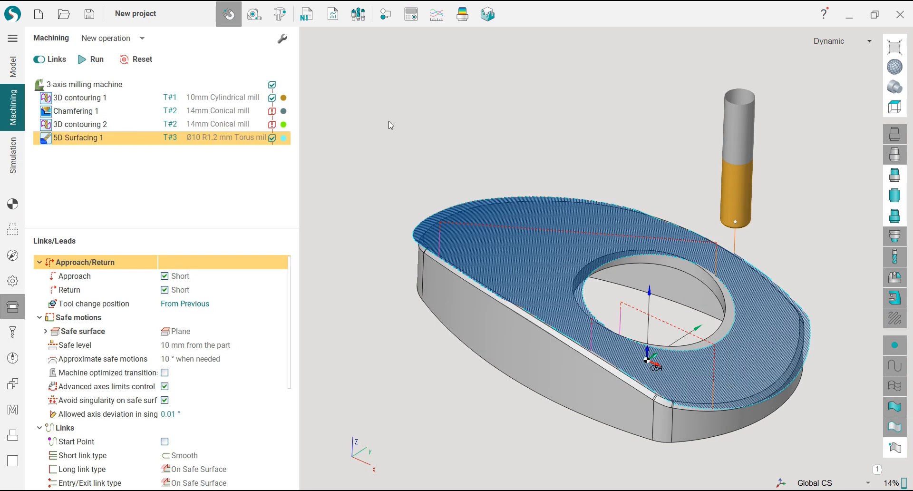
scroll(402, 142, down, 2)
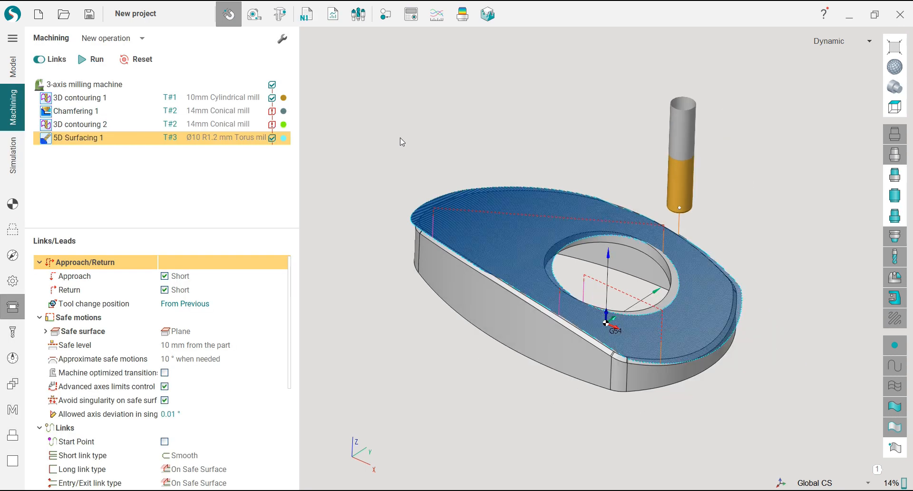
double_click(402, 142)
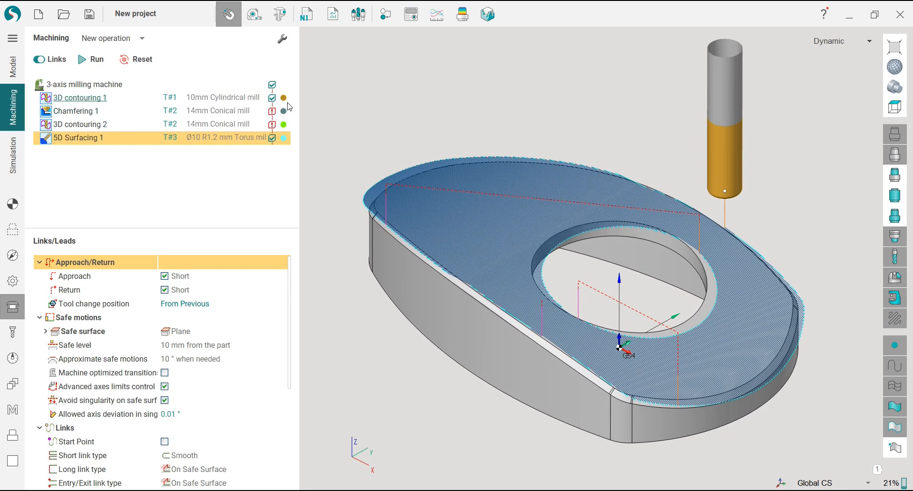